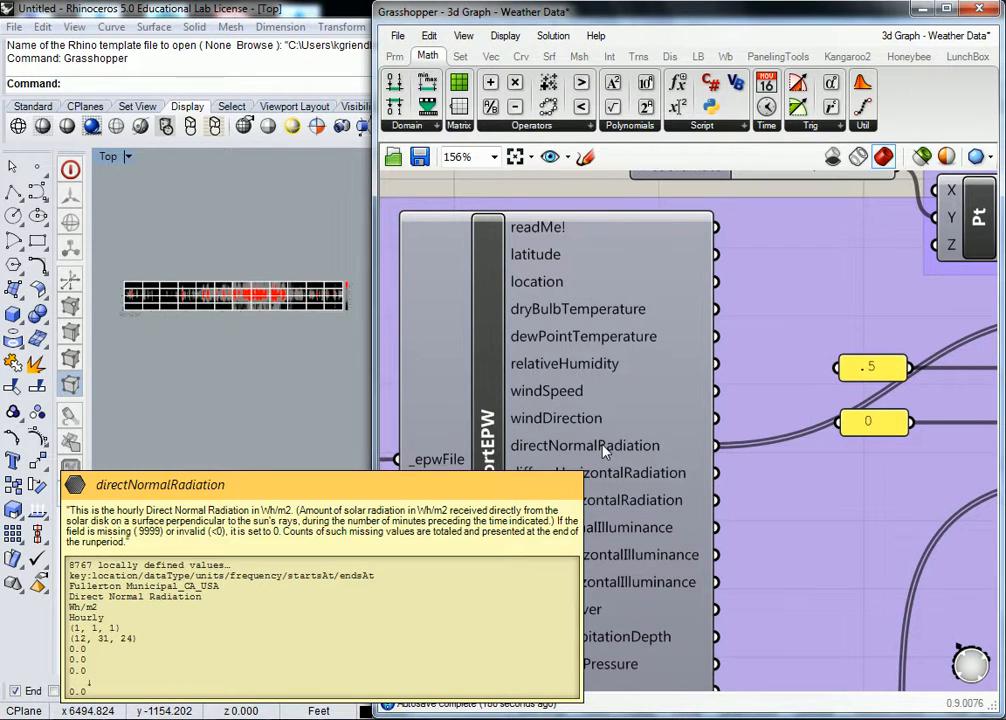
- Examine the importEPW direct normal and diffuse horizontal radiation outputs and the chart in the Top viewport
mouse_move(631, 473)
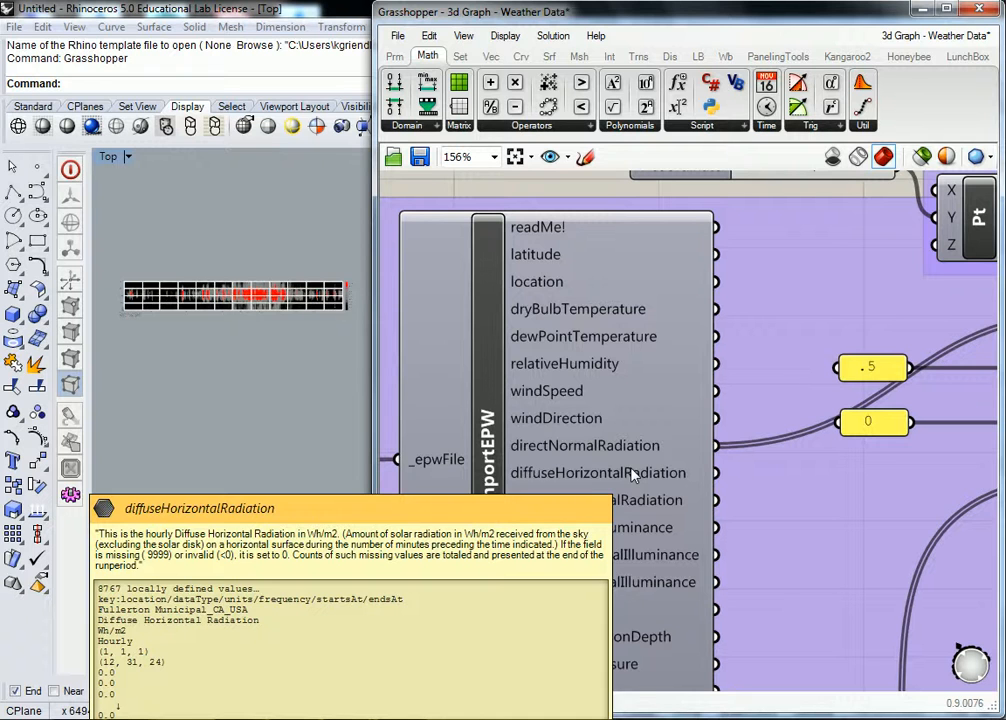
mouse_move(613, 452)
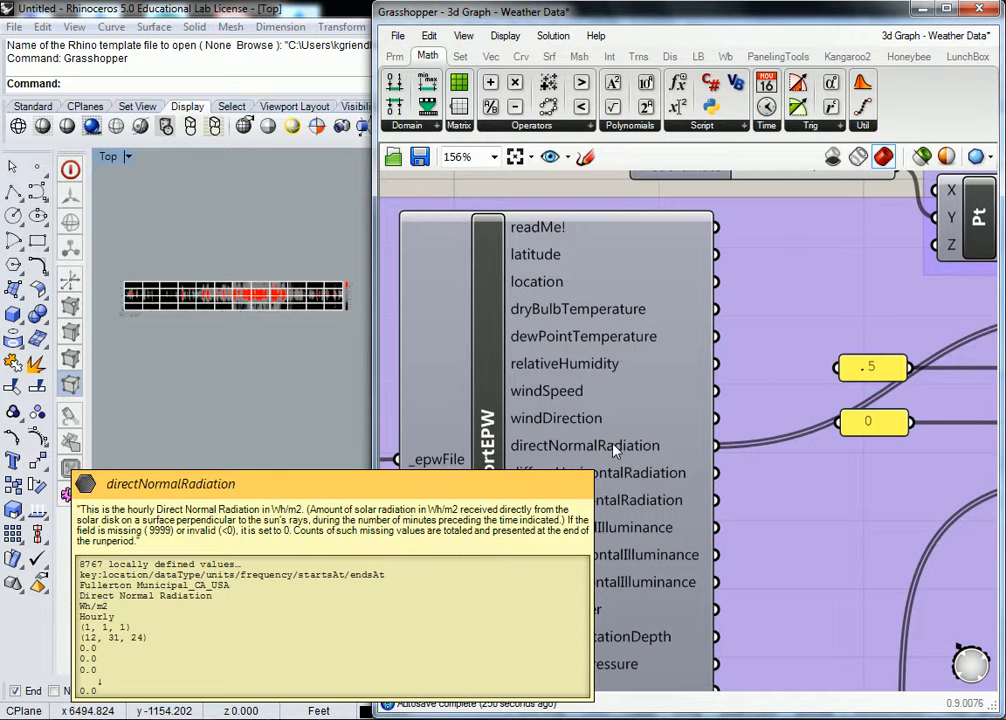
scroll(800, 400, down, 1)
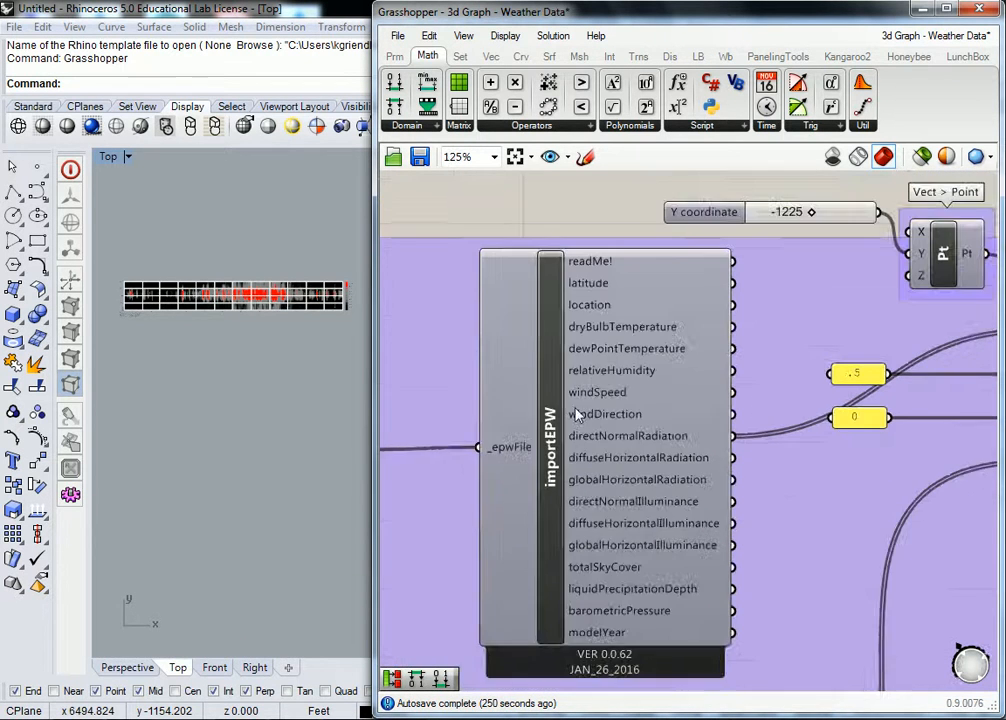
scroll(650, 413, down, 2)
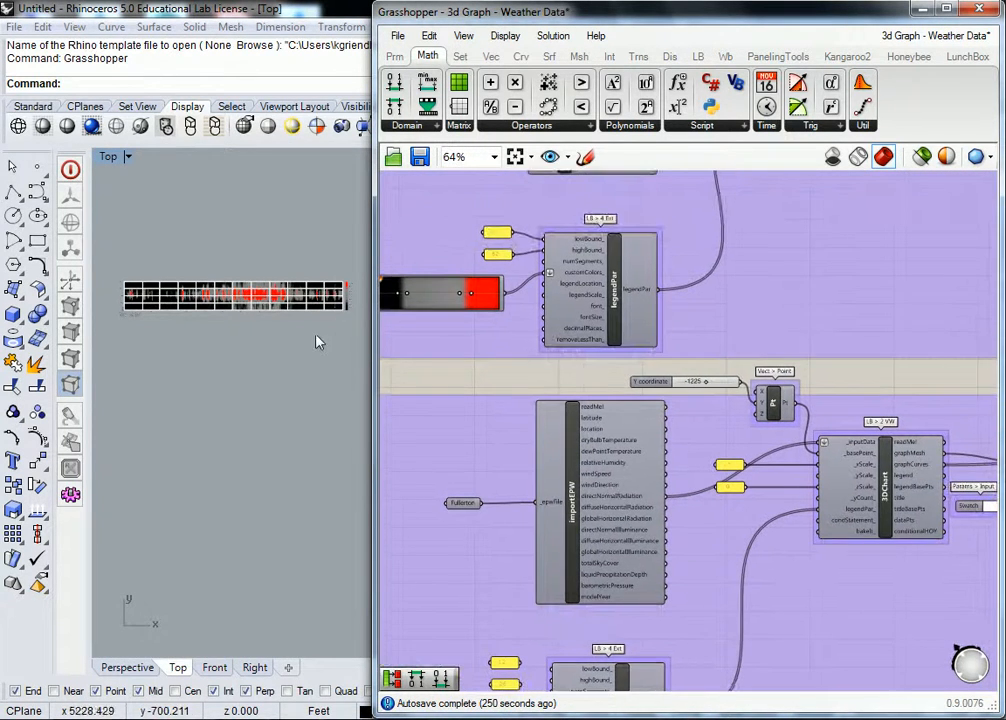
scroll(250, 300, up, 3)
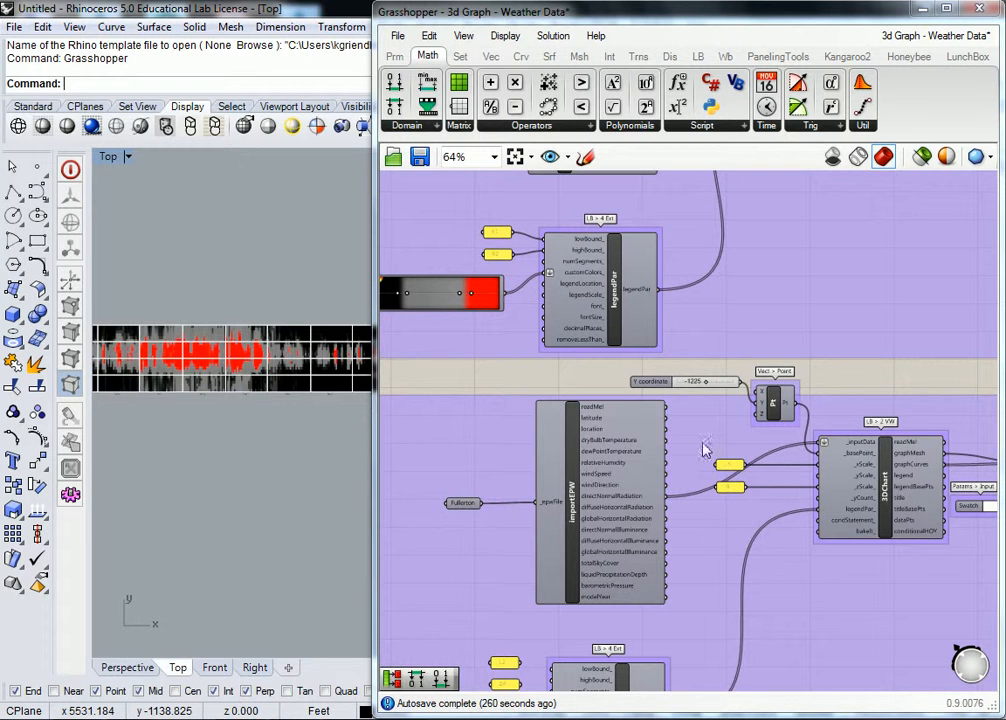
- Disable all components in the lower weather-data group that charts direct normal radiation
scroll(855, 387, down, 4)
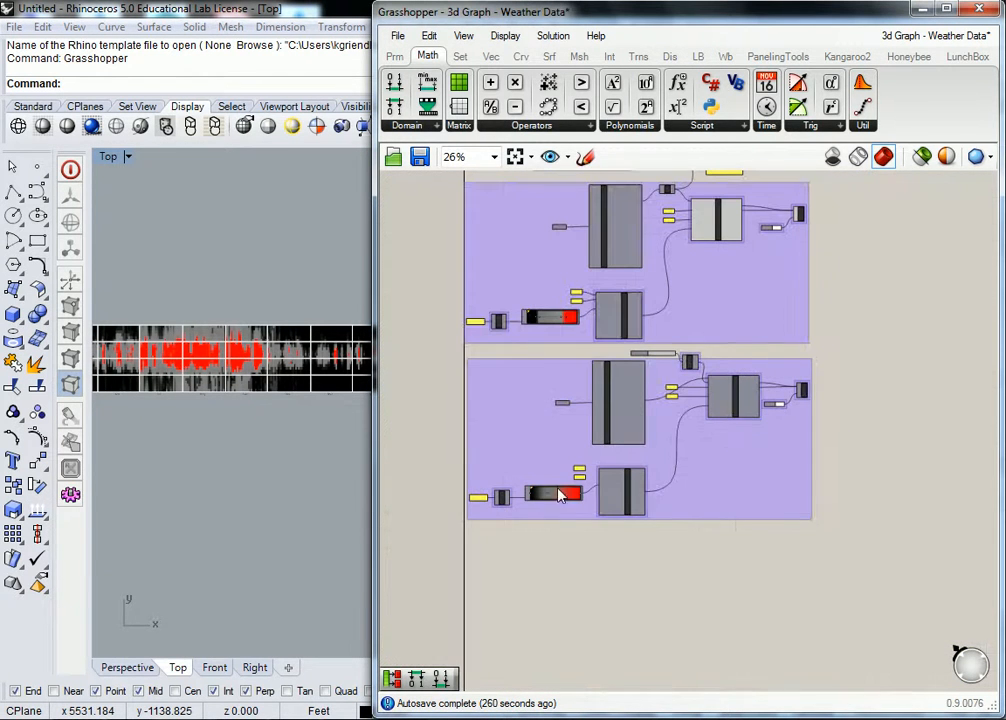
drag(428, 534, 913, 352)
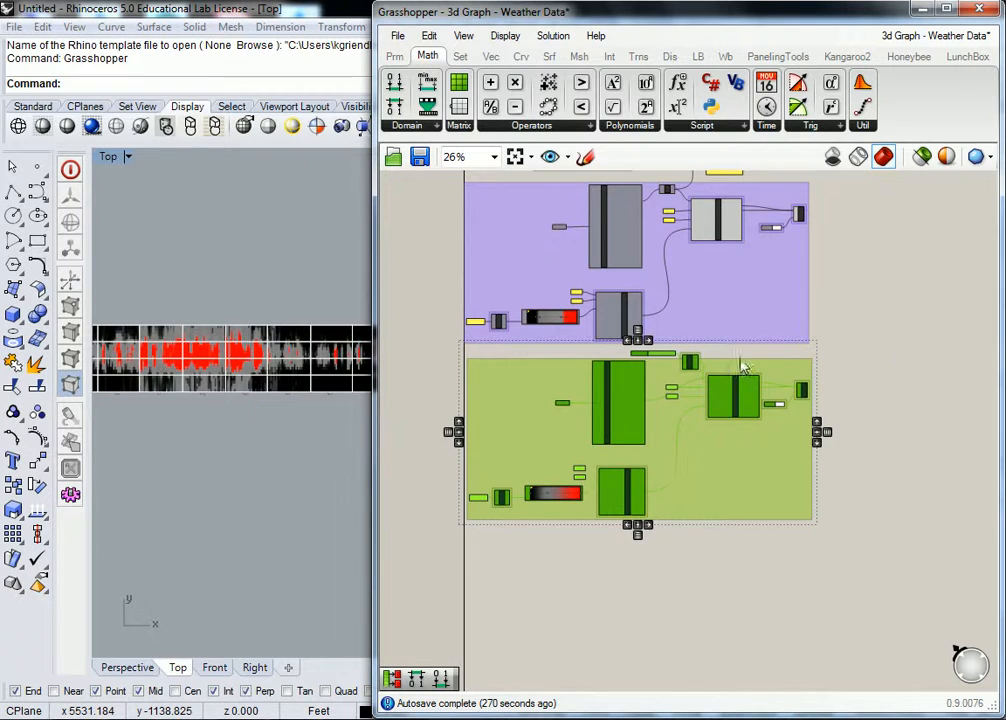
mouse_move(739, 397)
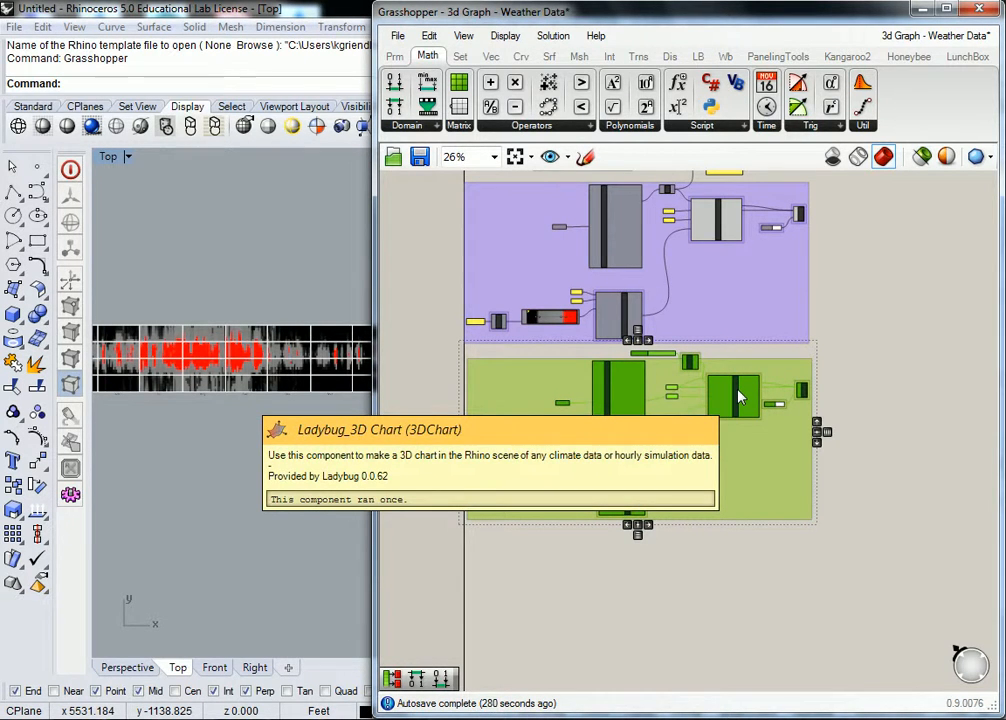
scroll(739, 397, up, 3)
right_click(740, 397)
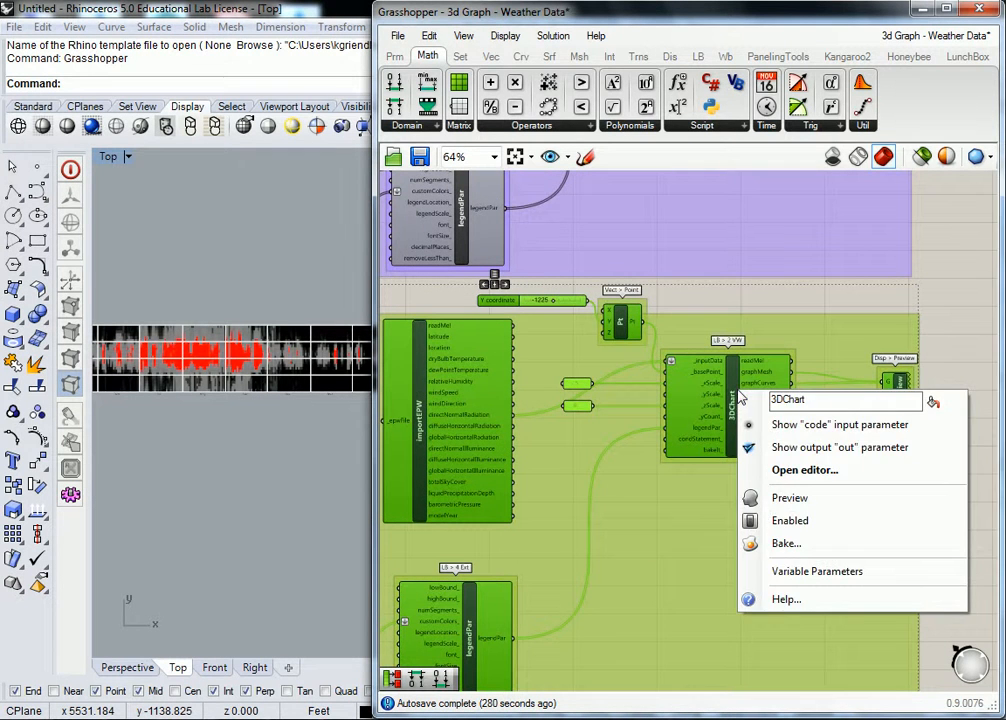
click(751, 387)
middle_click(734, 384)
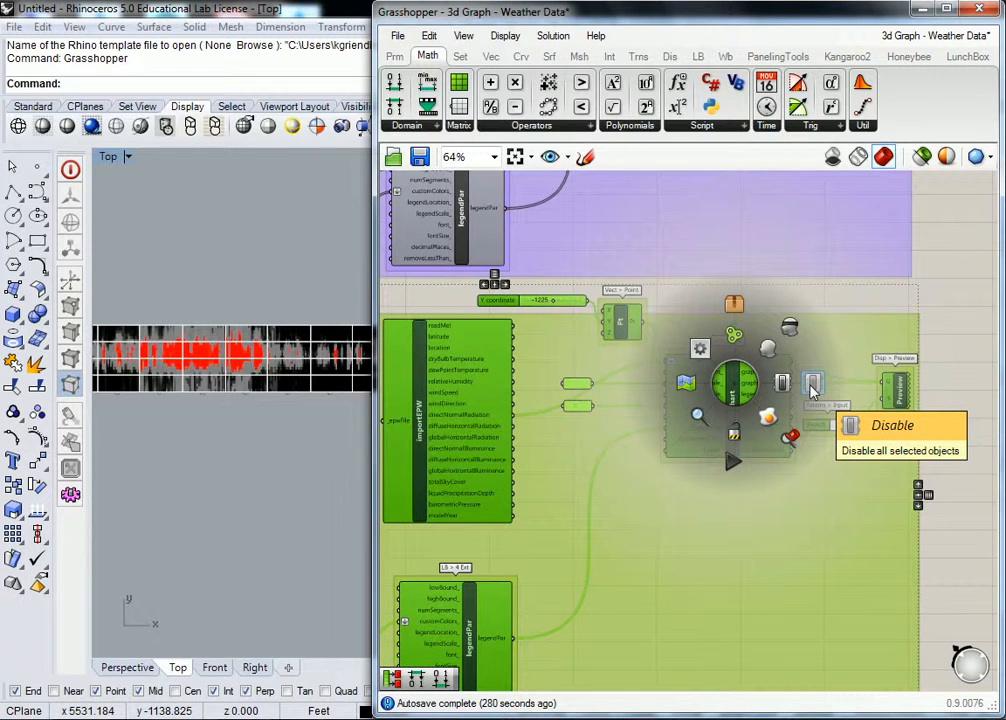
click(813, 390)
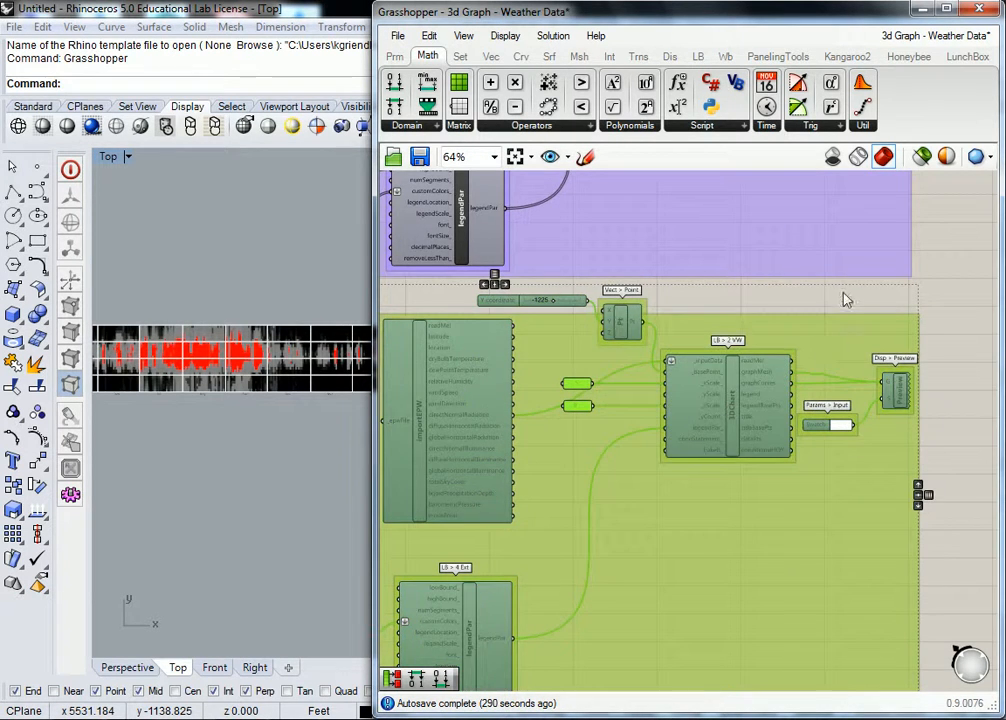
scroll(781, 299, down, 2)
scroll(615, 359, up, 4)
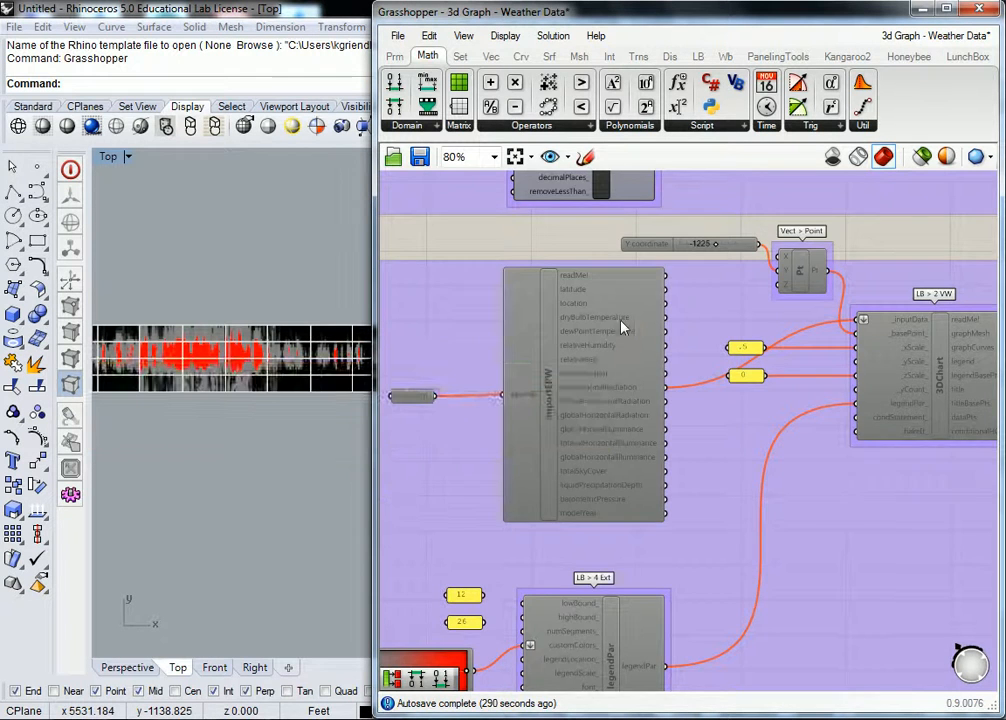
scroll(630, 343, down, 4)
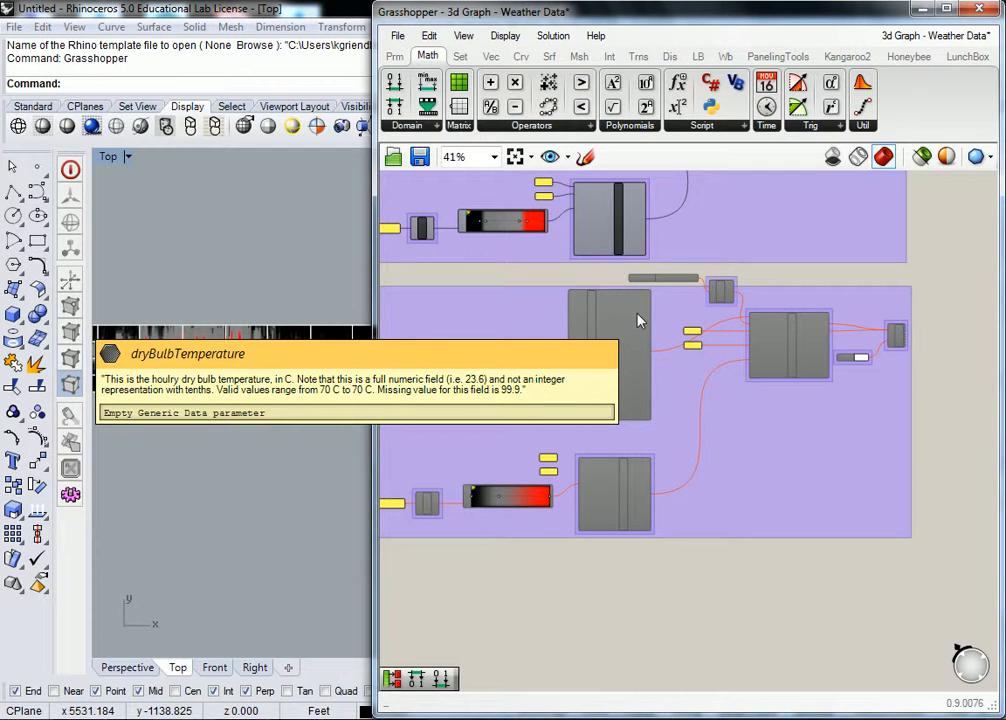
scroll(824, 305, up, 2)
scroll(824, 306, down, 5)
drag(906, 487, 541, 289)
middle_click(808, 322)
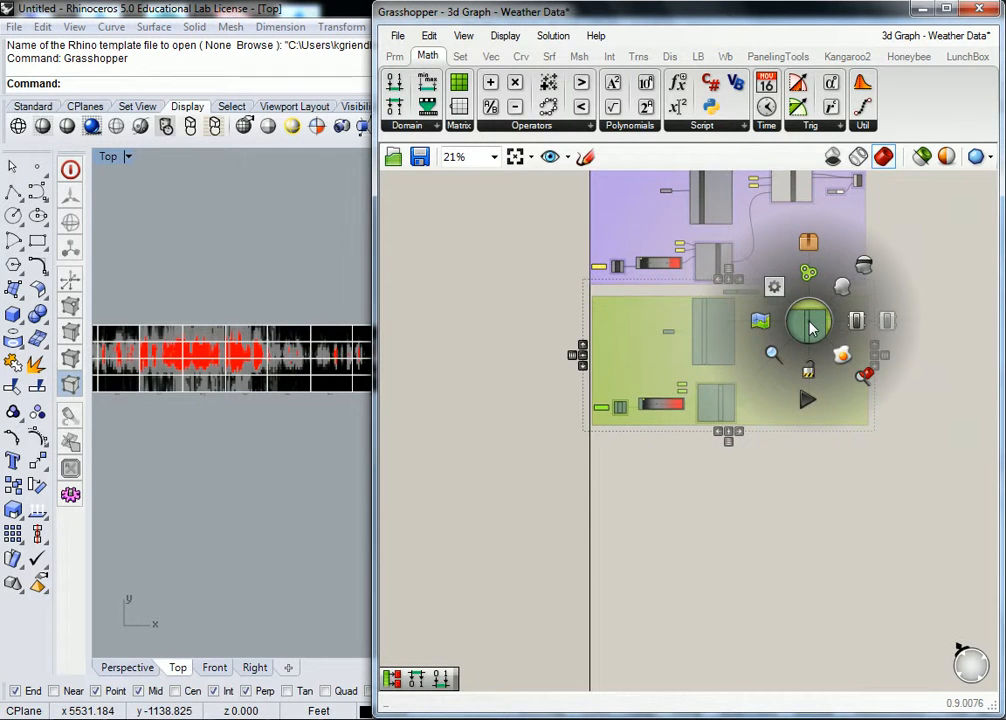
click(809, 322)
scroll(858, 298, up, 7)
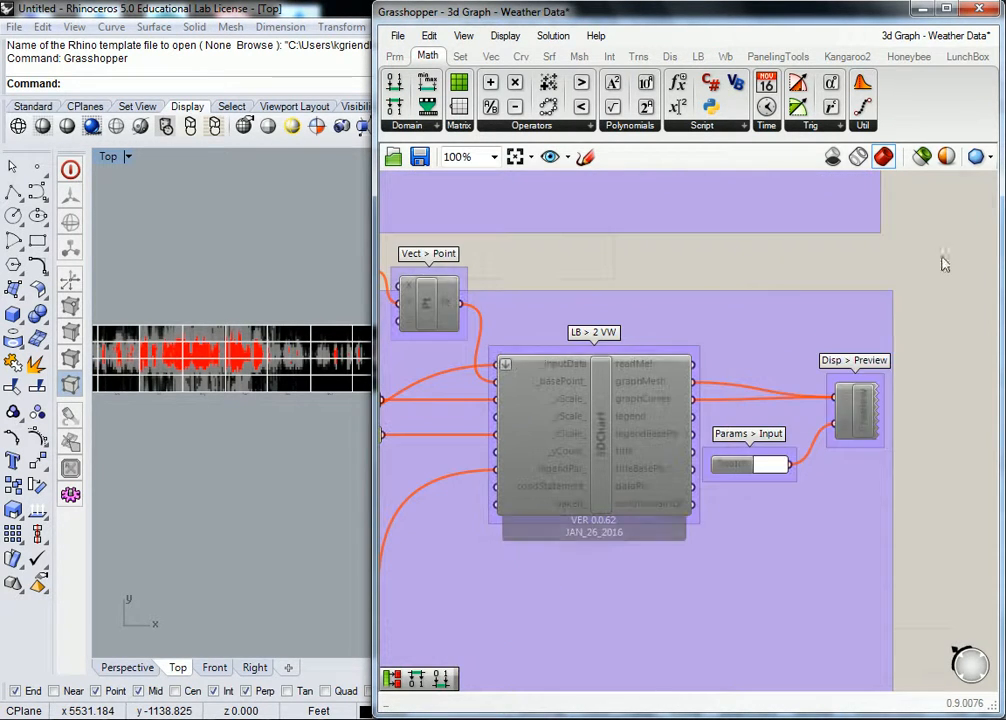
scroll(886, 416, down, 4)
- Check the options of the bakeIt_ input on the upper group's 3DChart component and display Rhino's layer list
drag(909, 318, 843, 429)
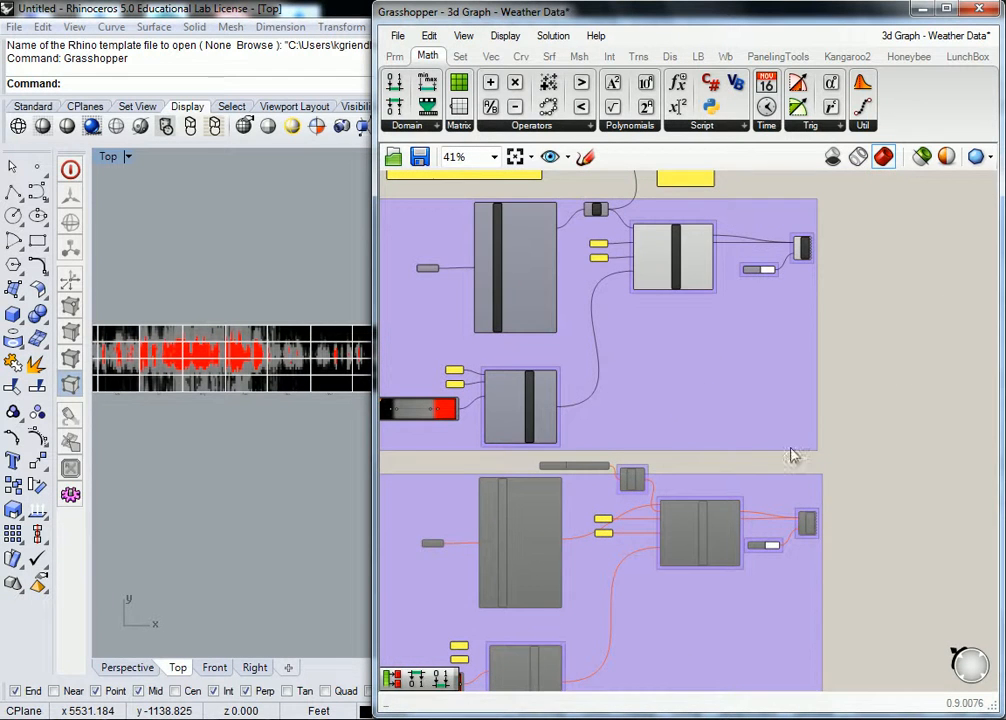
drag(727, 288, 755, 388)
scroll(718, 361, up, 2)
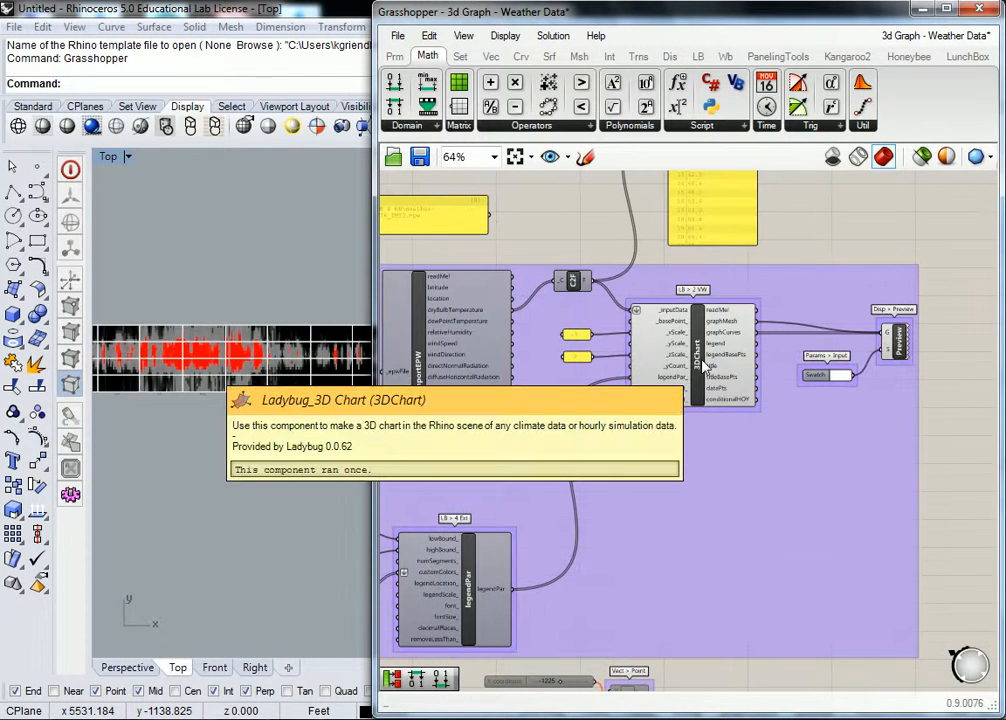
scroll(265, 284, down, 4)
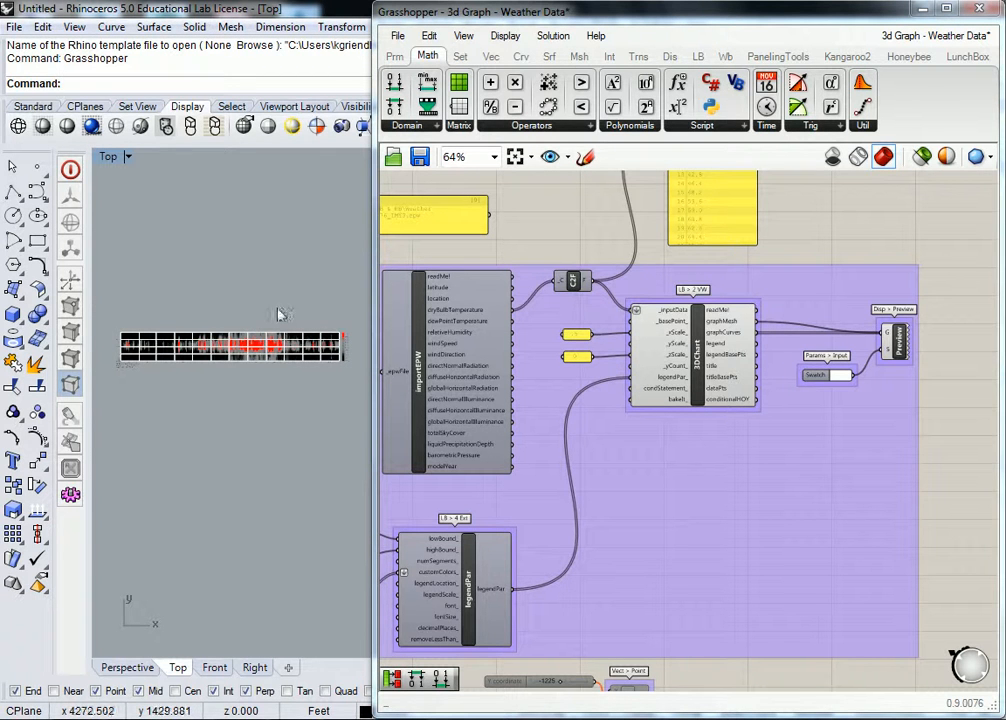
scroll(665, 360, up, 4)
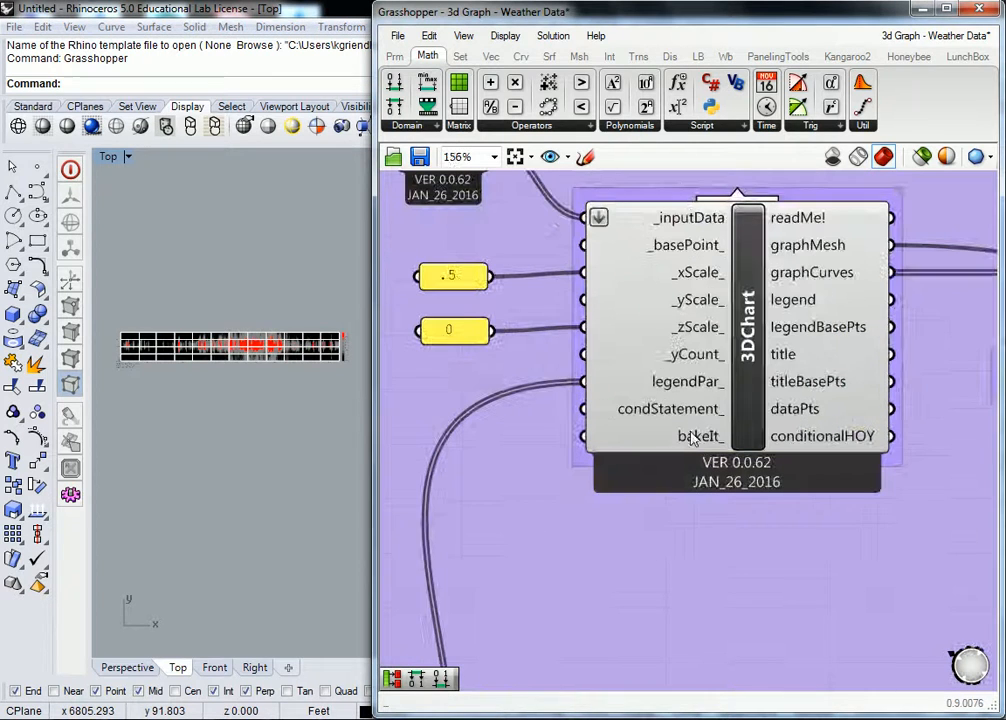
mouse_move(690, 447)
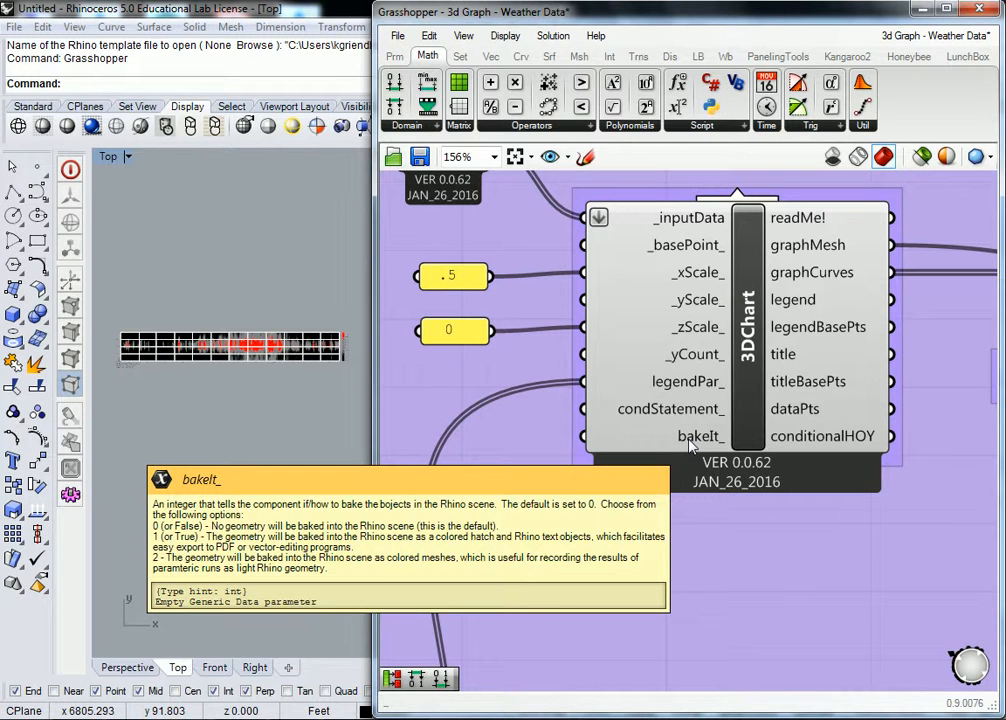
drag(811, 12, 811, 426)
click(849, 164)
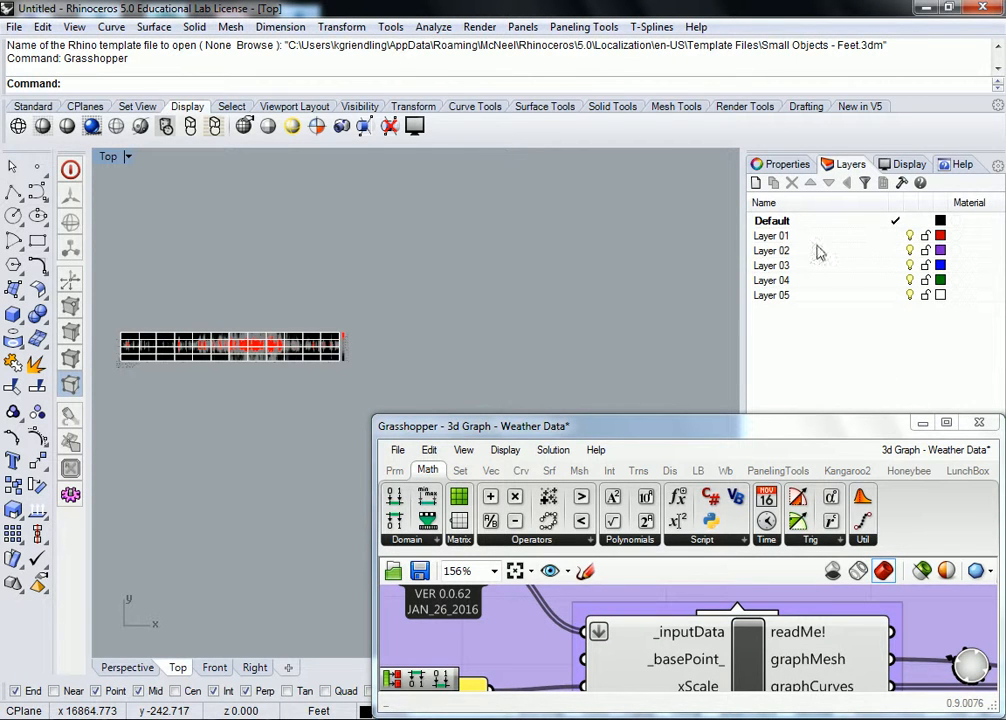
- Duplicate the 0 panel feeding _zScale_ and place the copy near the upper 3DChart's bakeIt_ input
drag(691, 417, 686, 179)
drag(620, 518, 719, 424)
click(553, 413)
key(ctrl+c)
key(ctrl+v)
drag(575, 432, 573, 532)
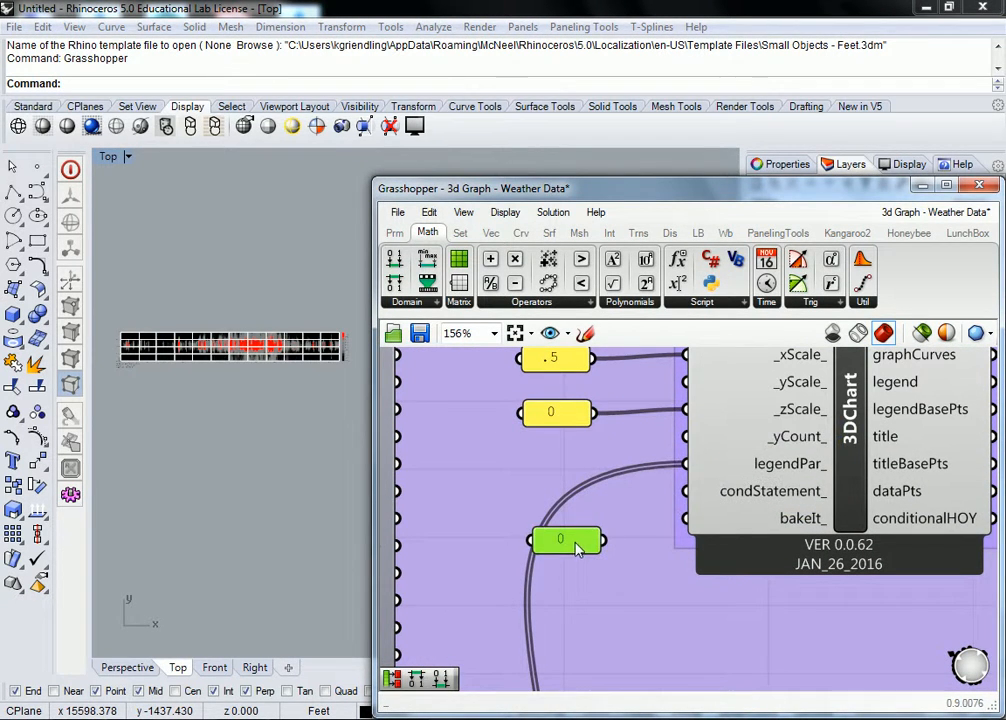
- Set the copied panel's value to 1 and connect it to the 3DChart's bakeIt_ input
double_click(573, 537)
text(1)
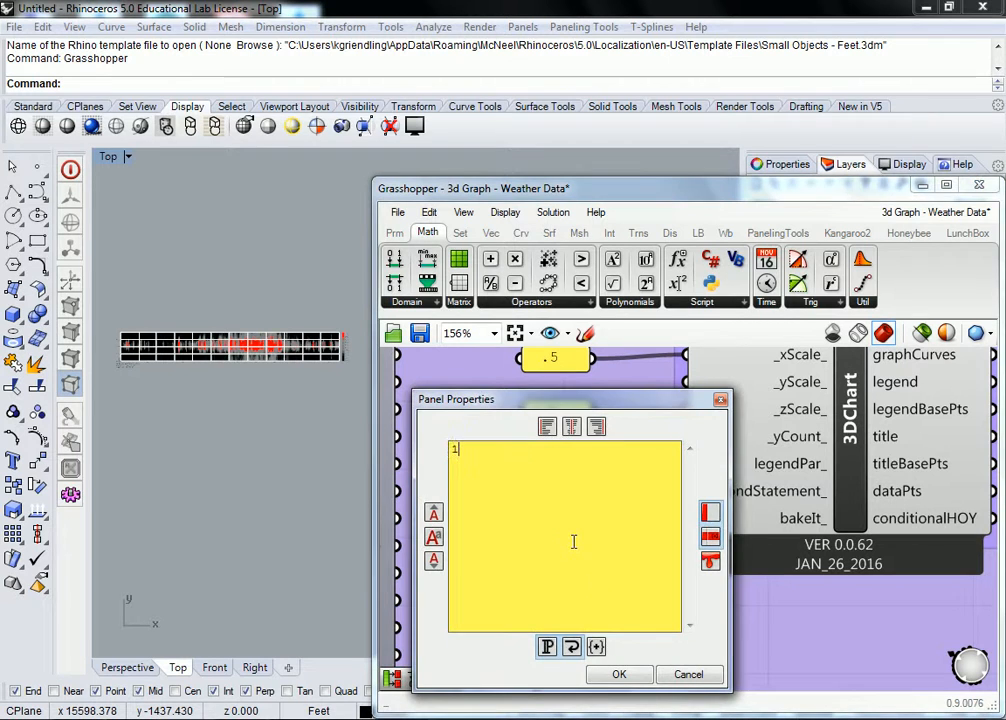
click(614, 675)
drag(603, 541, 687, 518)
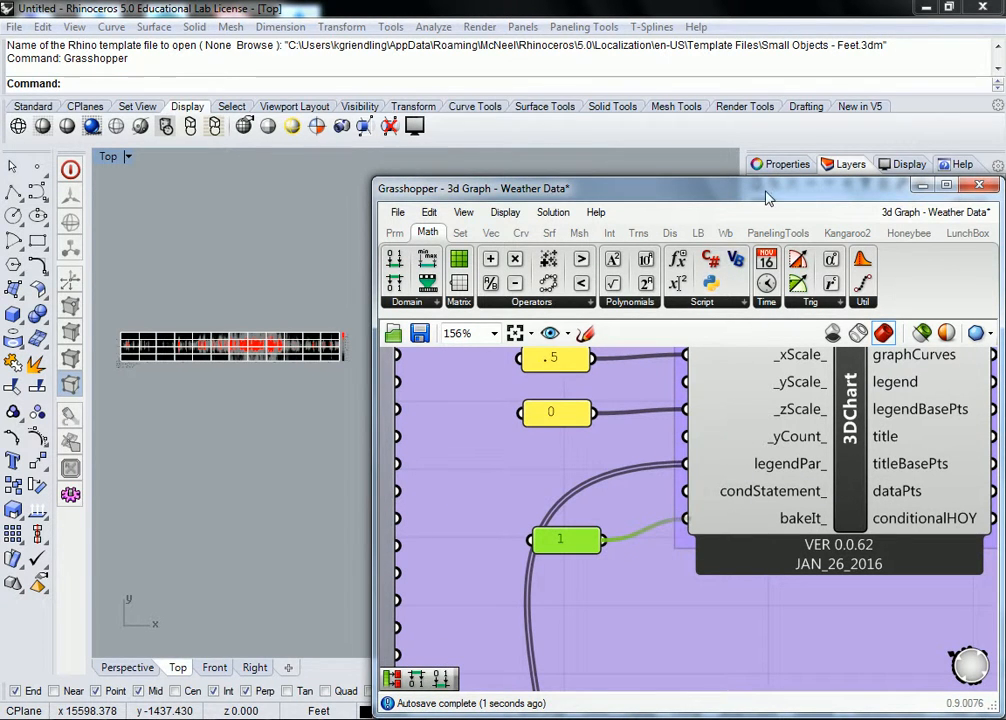
- Turn on the Fullerton Municipal layer under 3D_CHARTS and move the baked chart straight up, clear of the Grasshopper preview
drag(766, 185, 766, 417)
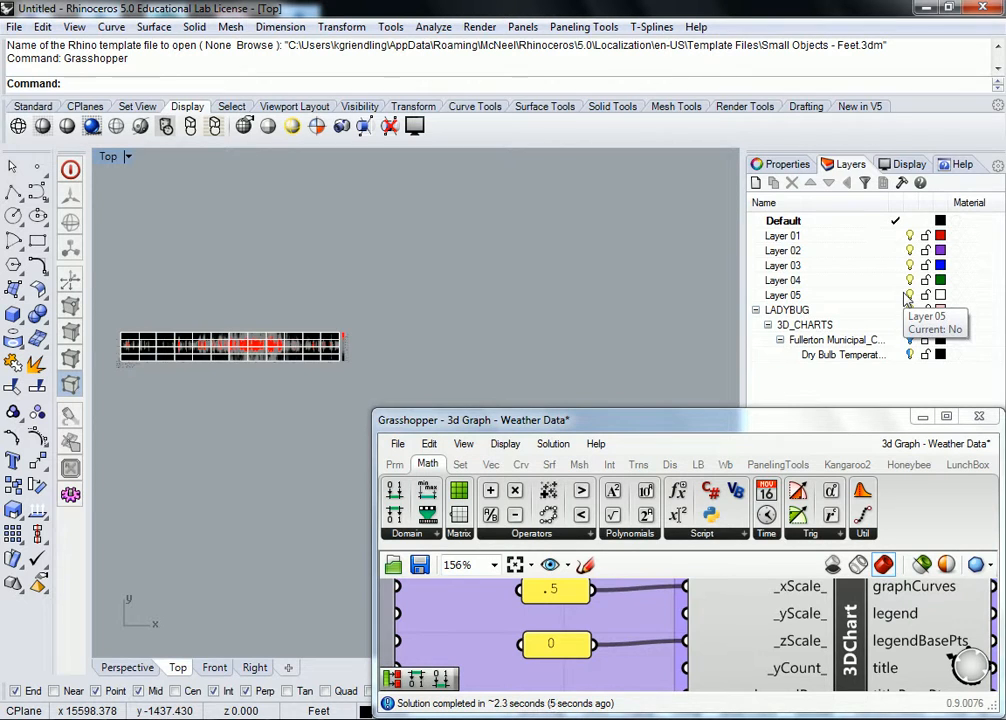
click(909, 342)
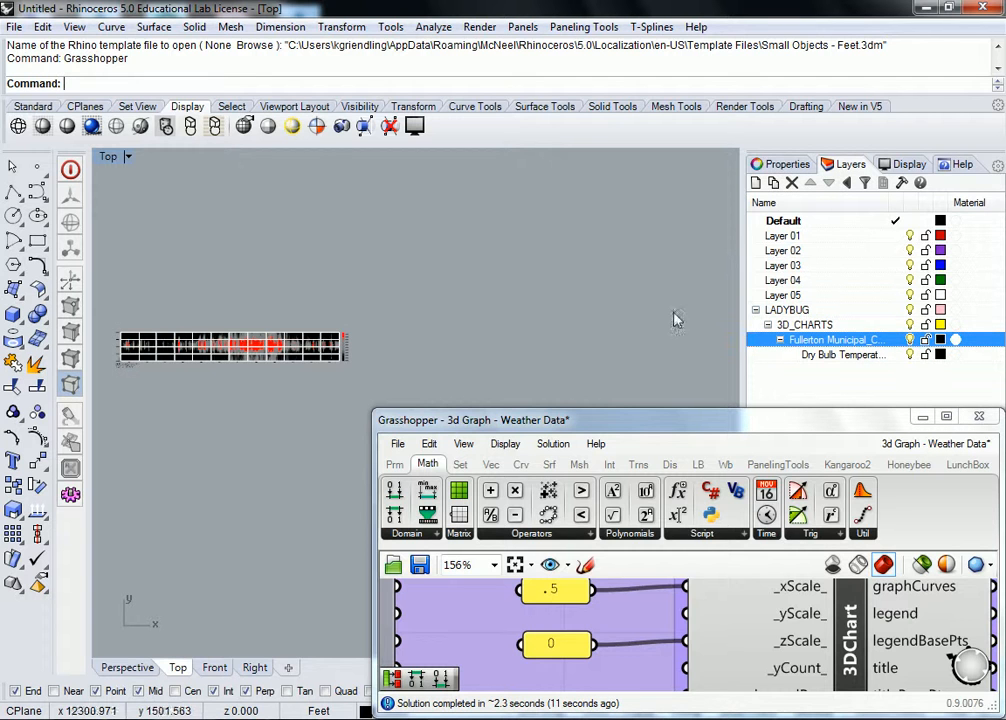
mouse_move(107, 302)
mouse_down()
mouse_move(190, 378)
mouse_move(352, 390)
mouse_up()
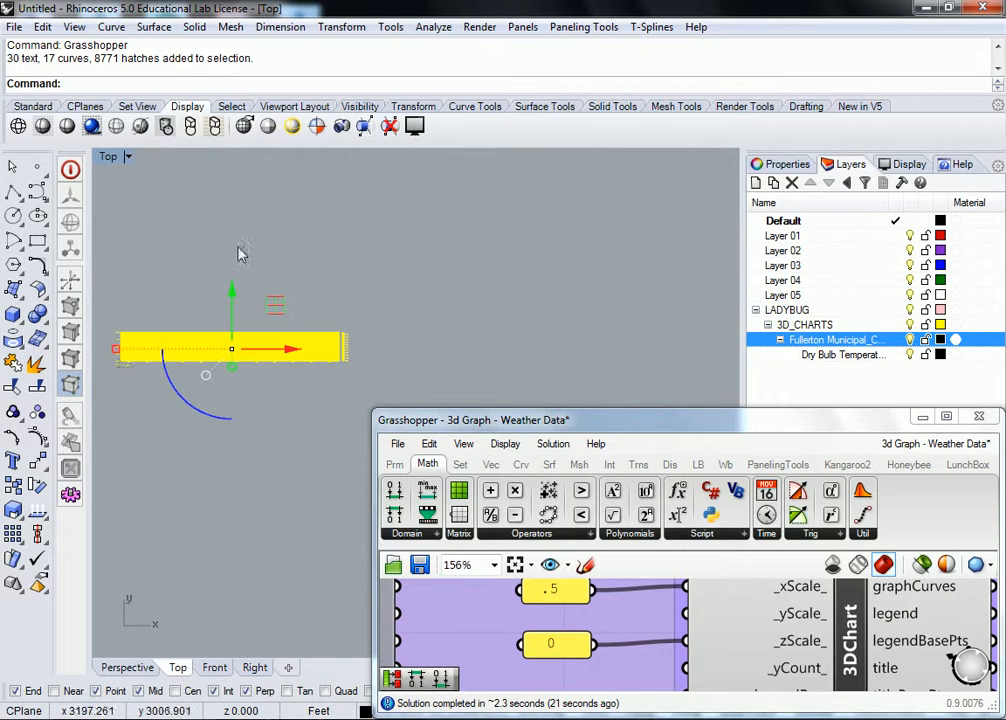
drag(231, 289, 231, 233)
key(alt)
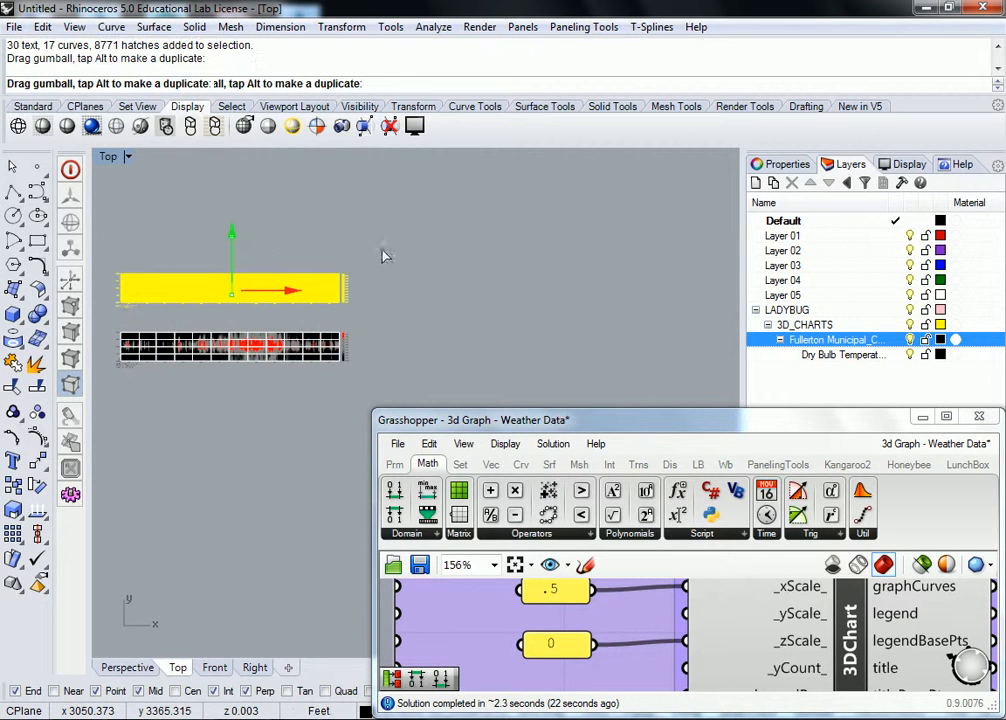
key(Escape)
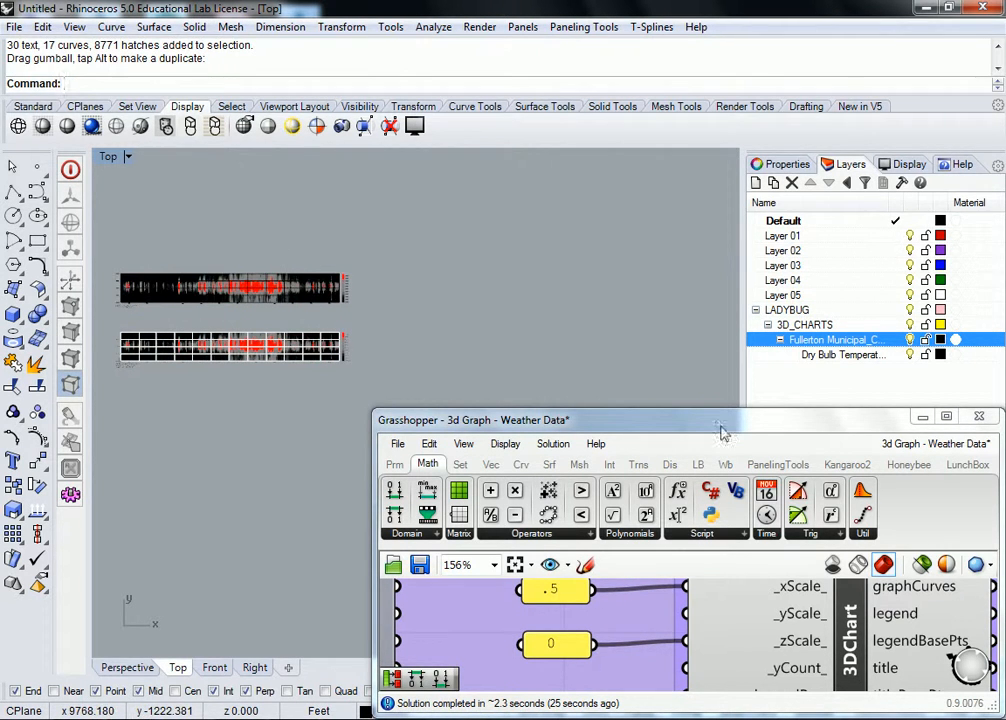
- Disconnect the value panel from the 3DChart's bakeIt_ input and place it beside that input
drag(712, 409, 735, 384)
drag(735, 385, 735, 120)
mouse_move(796, 463)
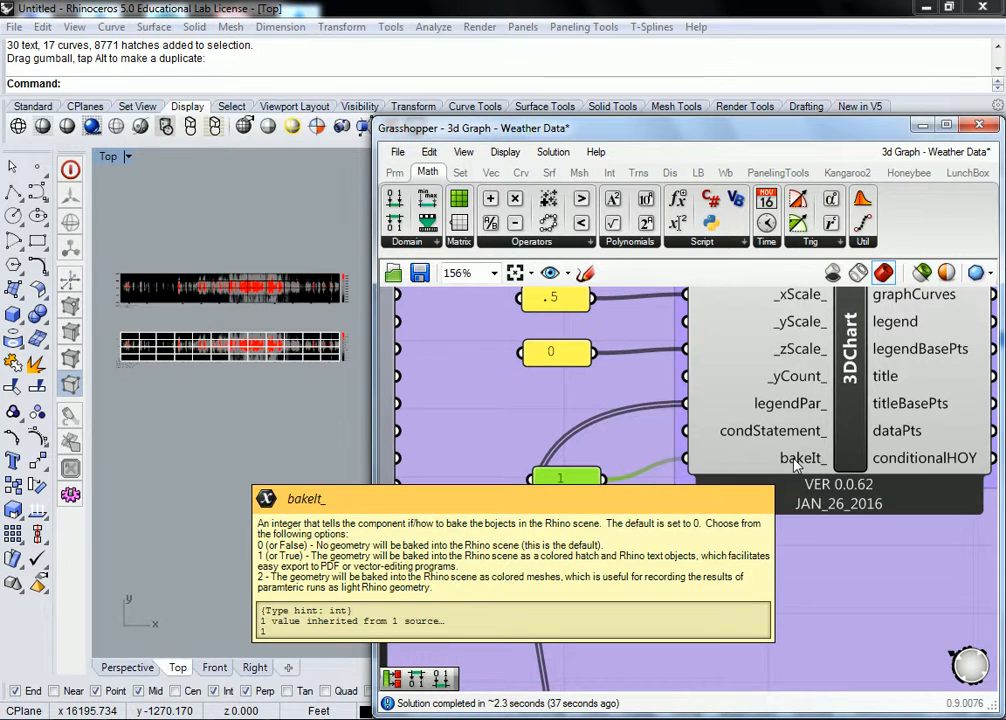
right_click(796, 465)
mouse_move(869, 330)
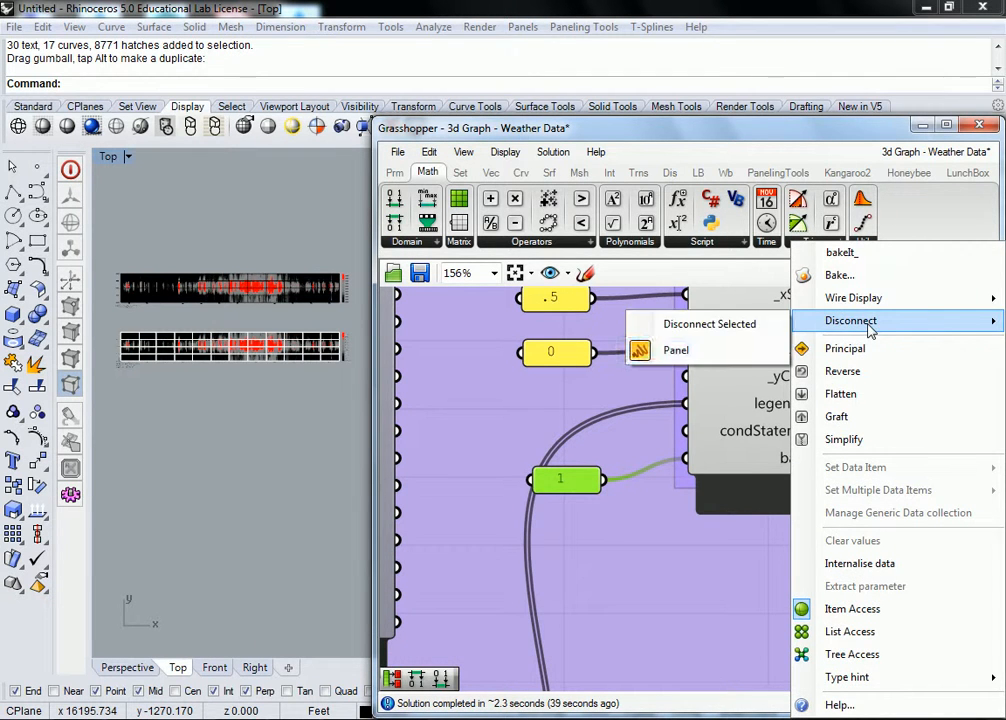
click(696, 351)
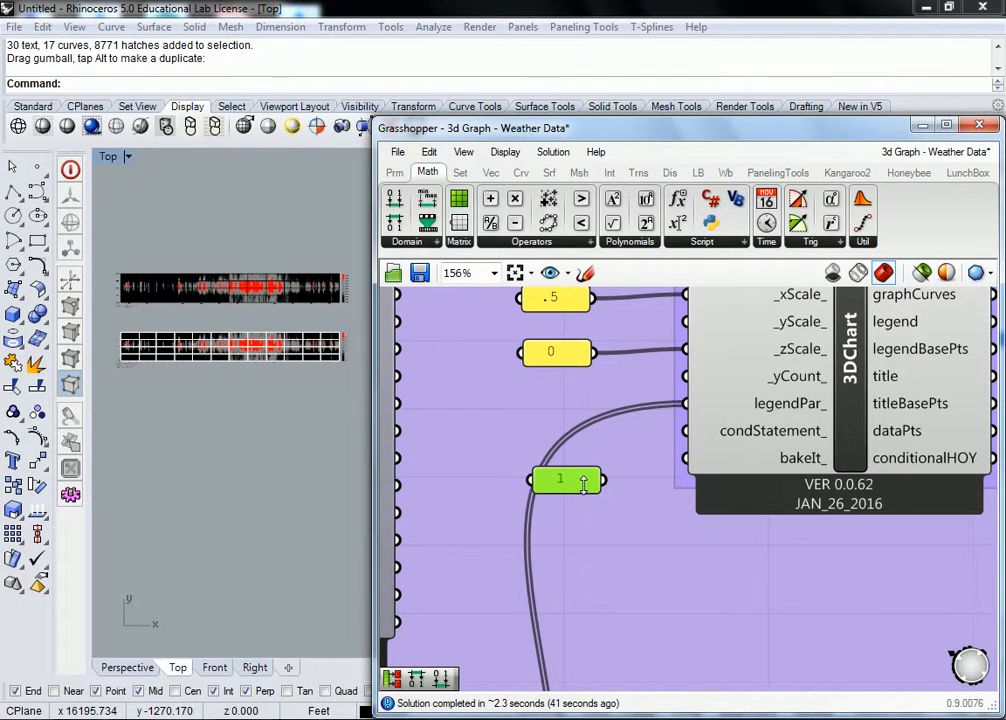
drag(603, 480, 628, 467)
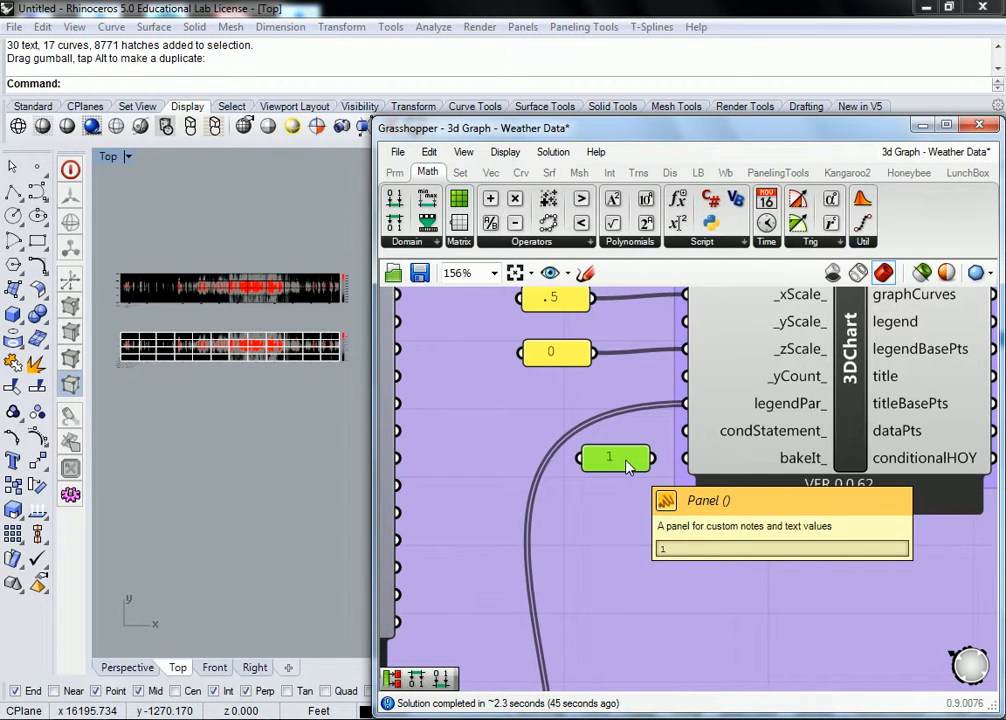
- Compare the baked chart with the Grasshopper preview chart up close in the Top viewport
scroll(628, 467, down, 1)
scroll(628, 467, down, 1)
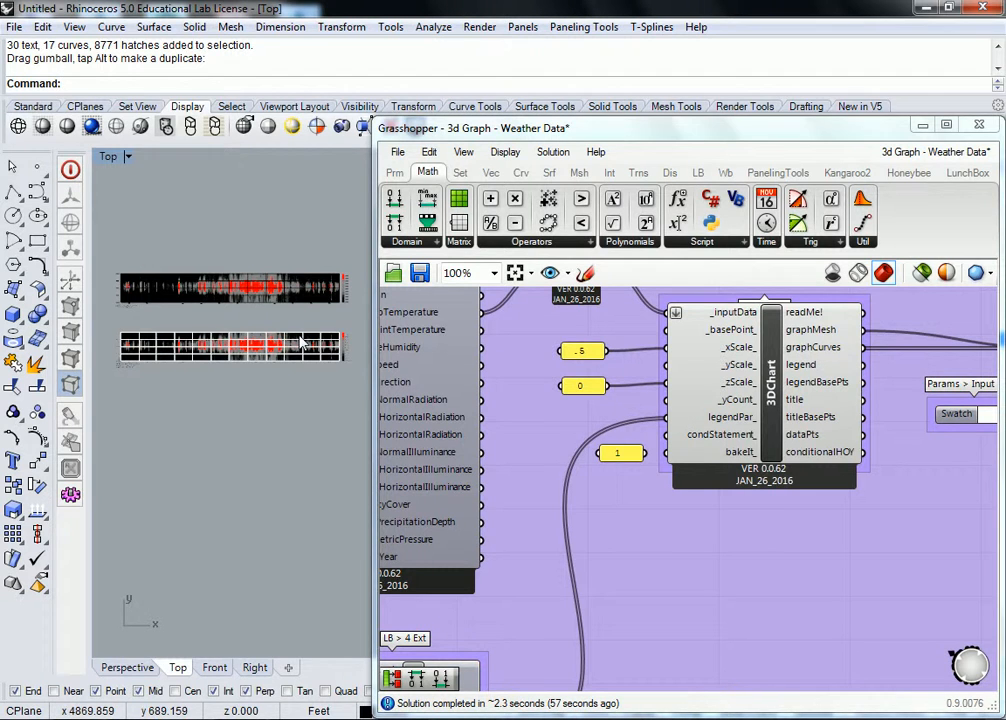
scroll(140, 295, up, 4)
scroll(148, 303, up, 4)
middle_click(316, 386)
scroll(328, 389, down, 2)
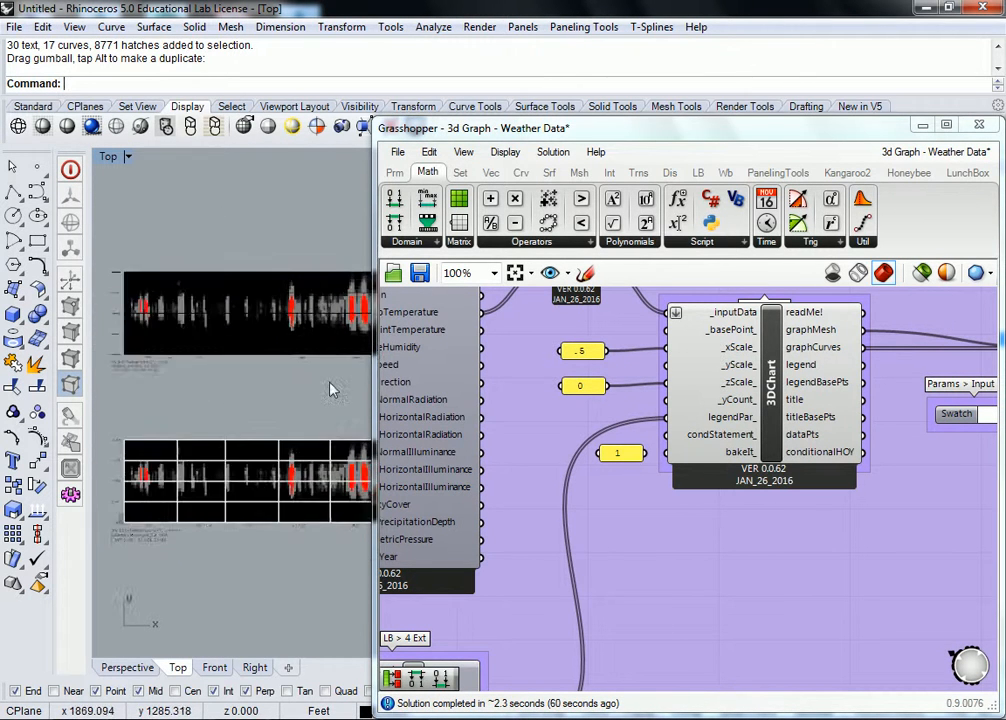
- Examine the baked chart against the Grasshopper preview along its full length, including the legend
scroll(333, 390, down, 2)
drag(333, 390, 139, 397)
drag(298, 397, 328, 414)
scroll(231, 348, up, 3)
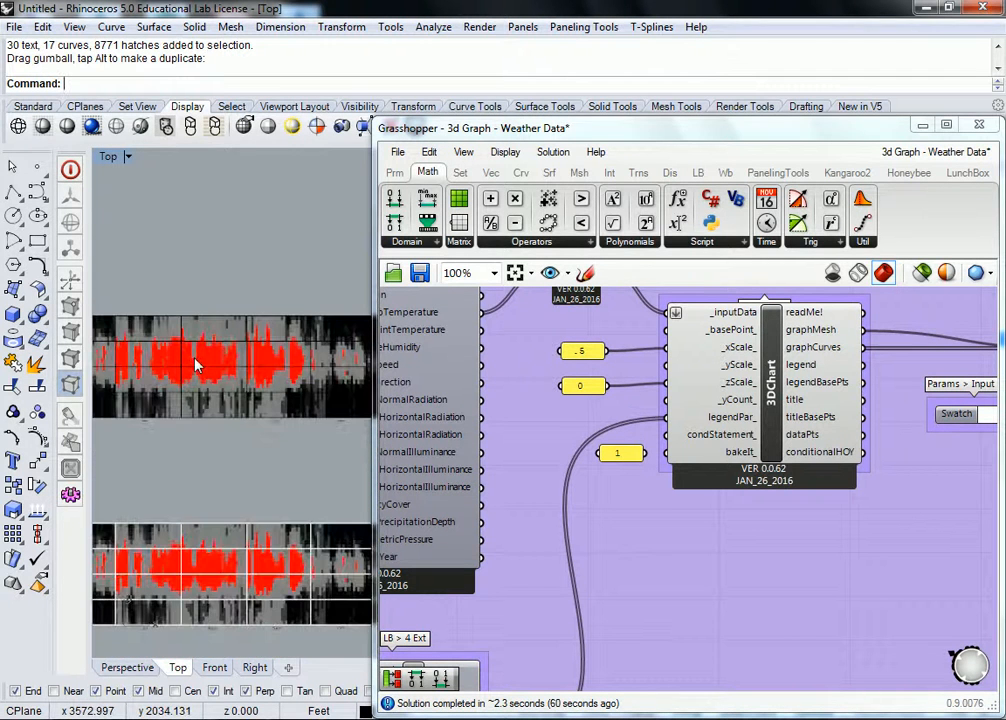
scroll(198, 364, down, 5)
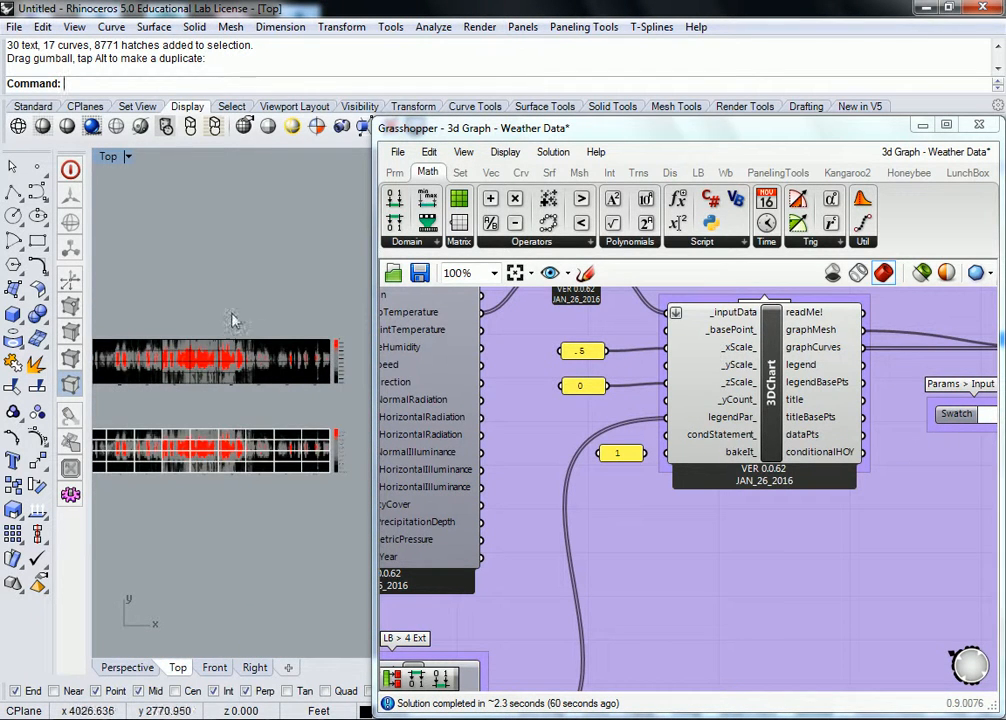
scroll(275, 335, down, 3)
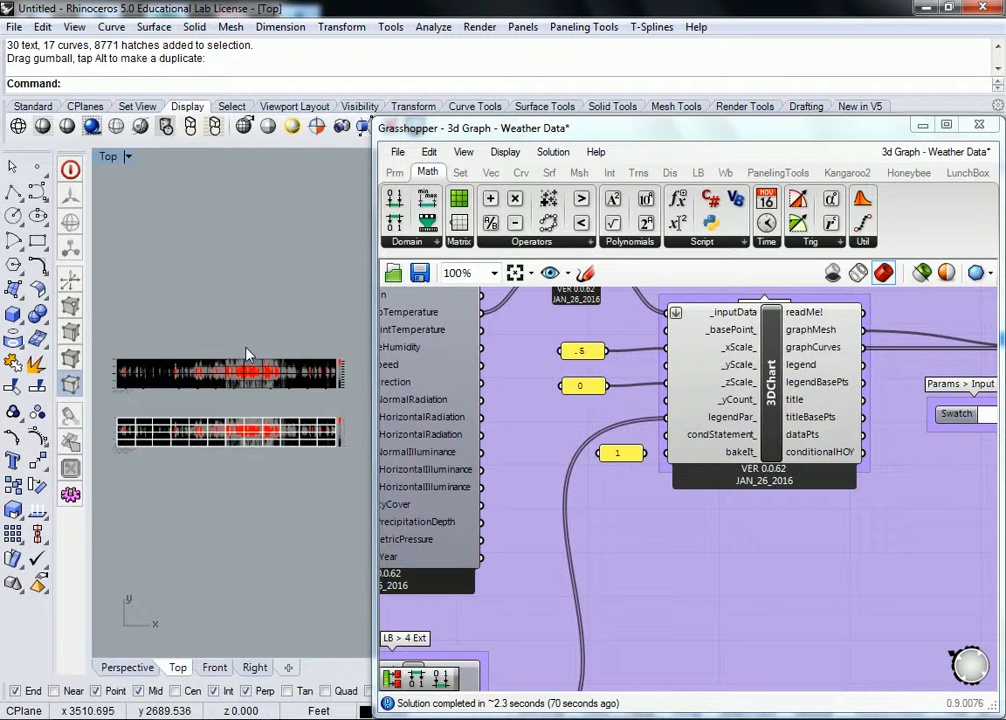
- Switch to the temp diagram file in Illustrator and zoom in on the chart on the artboard
click(120, 718)
scroll(600, 395, down, 3)
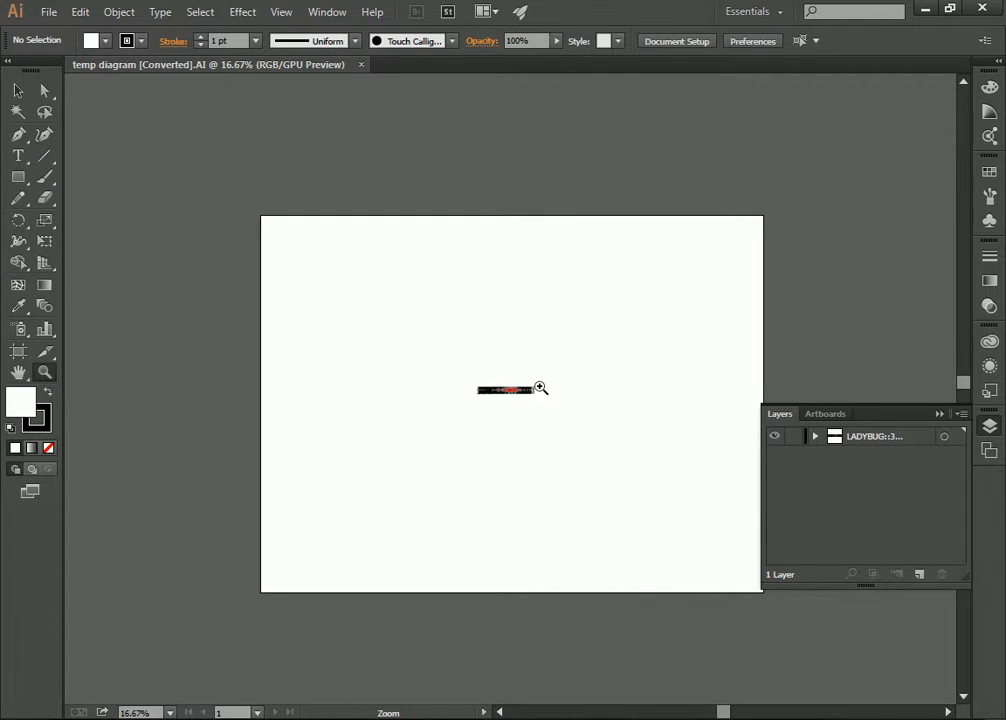
click(27, 92)
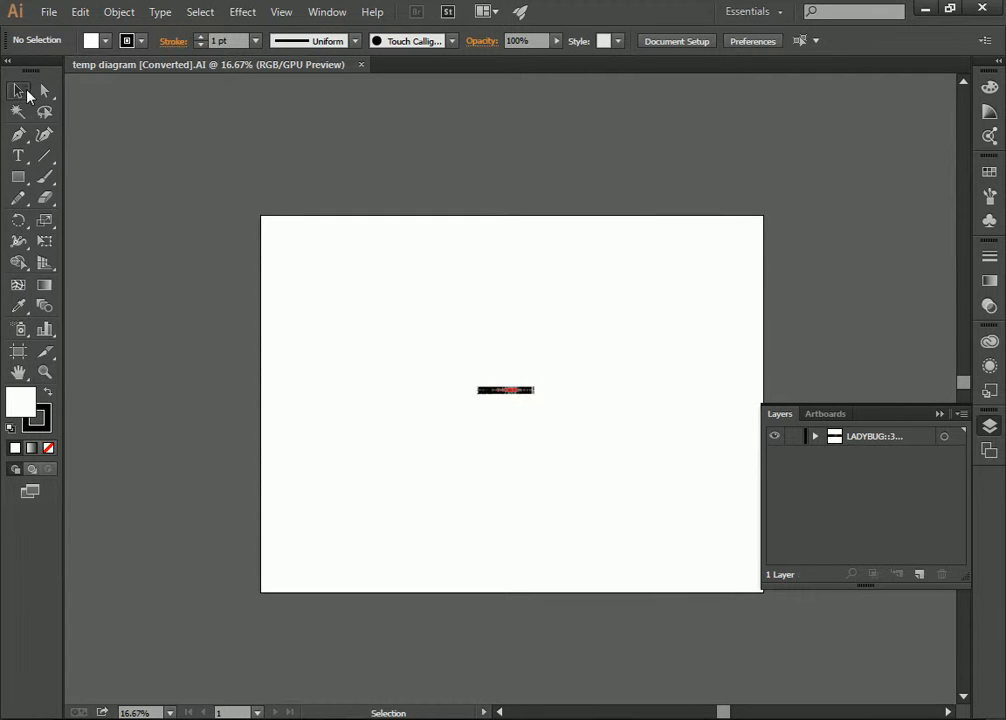
scroll(94, 397, up, 1)
click(45, 371)
click(494, 436)
scroll(550, 380, up, 1)
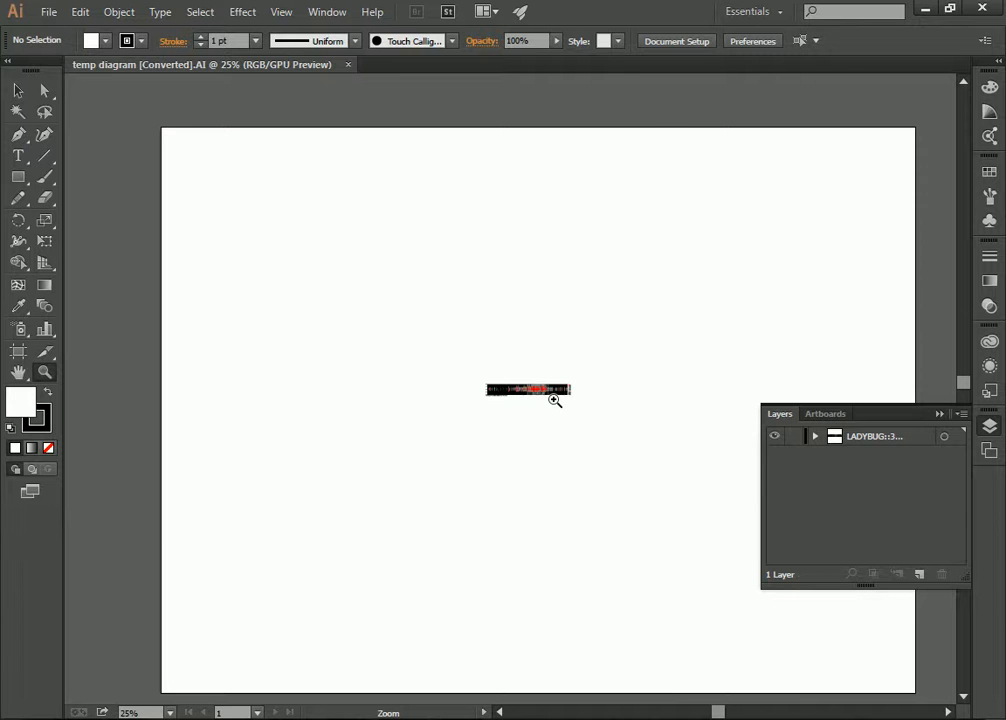
scroll(144, 188, down, 1)
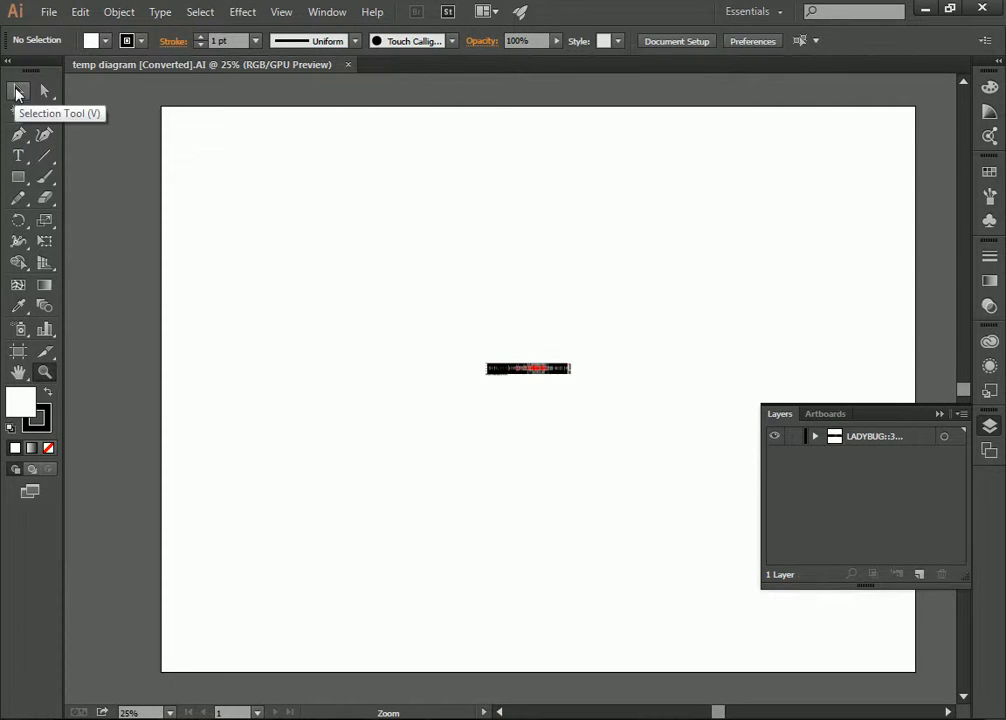
click(17, 92)
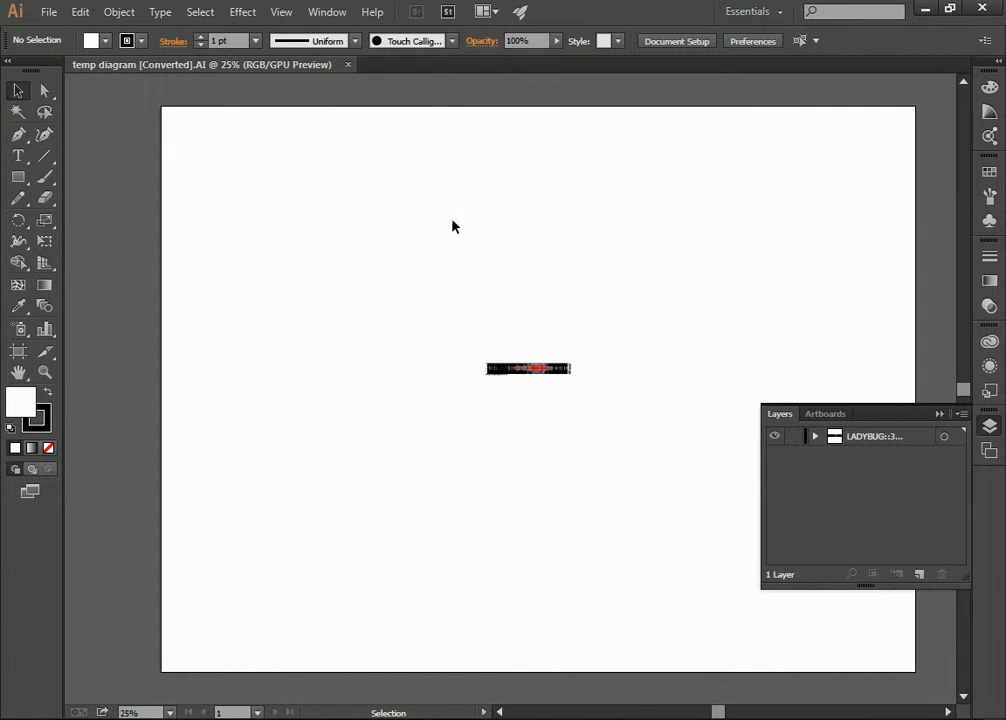
- Show the rulers around the document
click(282, 14)
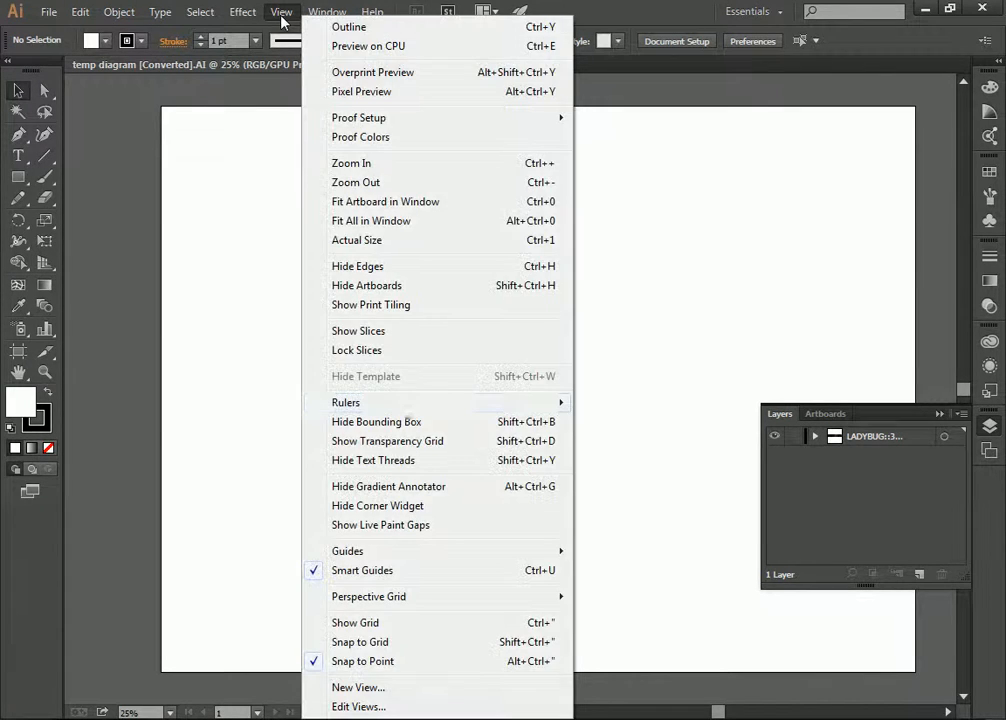
mouse_move(534, 404)
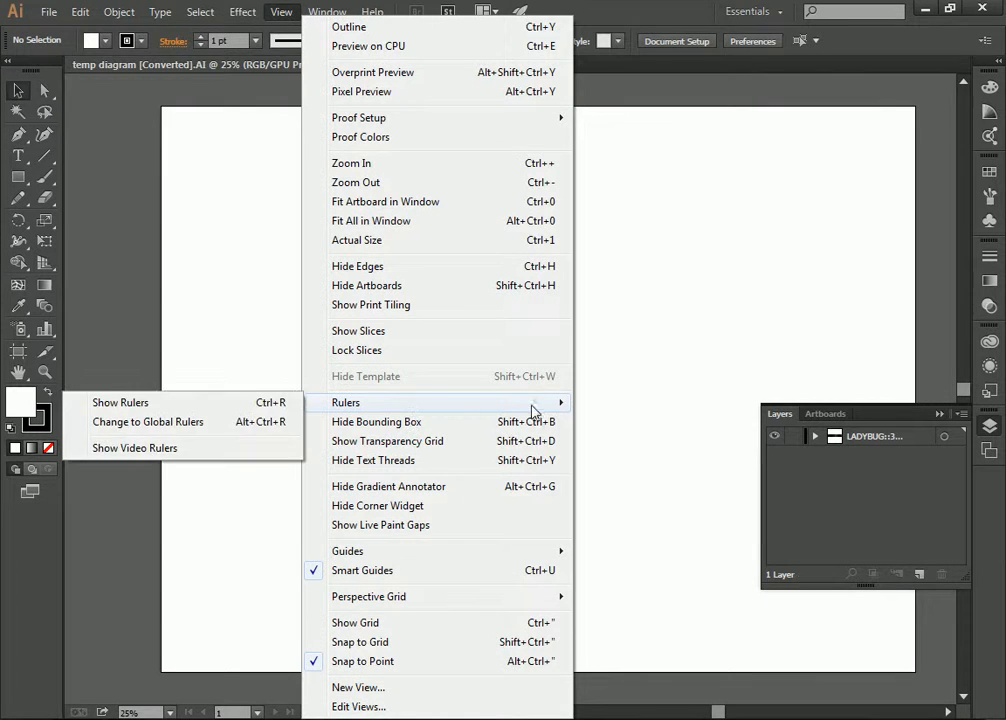
click(121, 403)
right_click(248, 298)
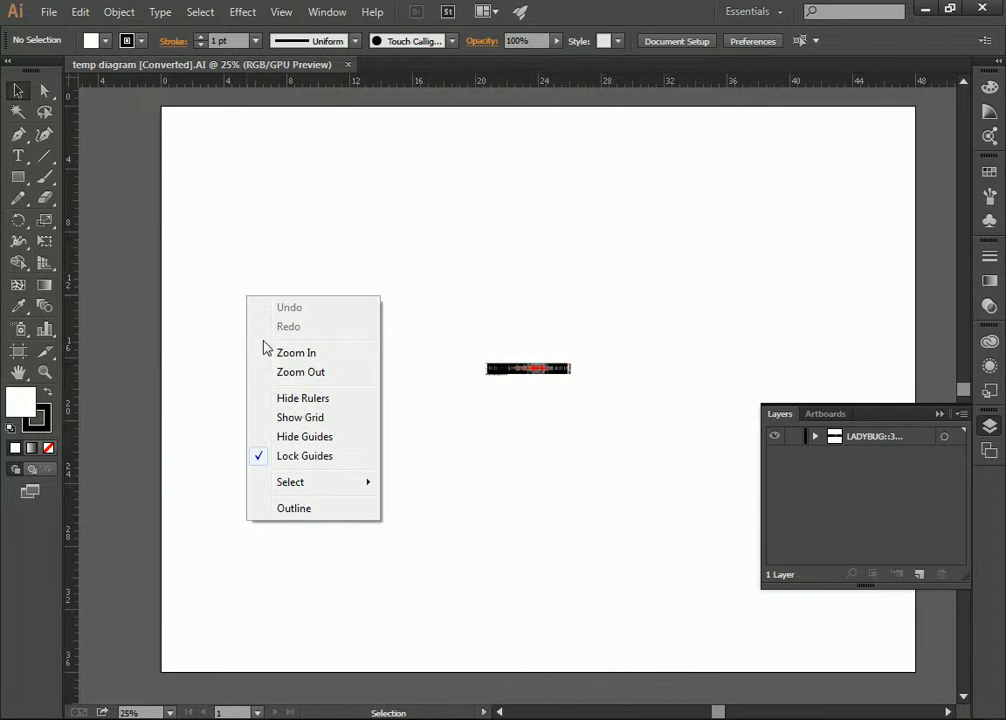
click(243, 220)
- Place vertical guides at about 2 in and 46 in and try scaling the whole chart out to the 46 in guide
drag(72, 153, 191, 220)
drag(70, 240, 884, 245)
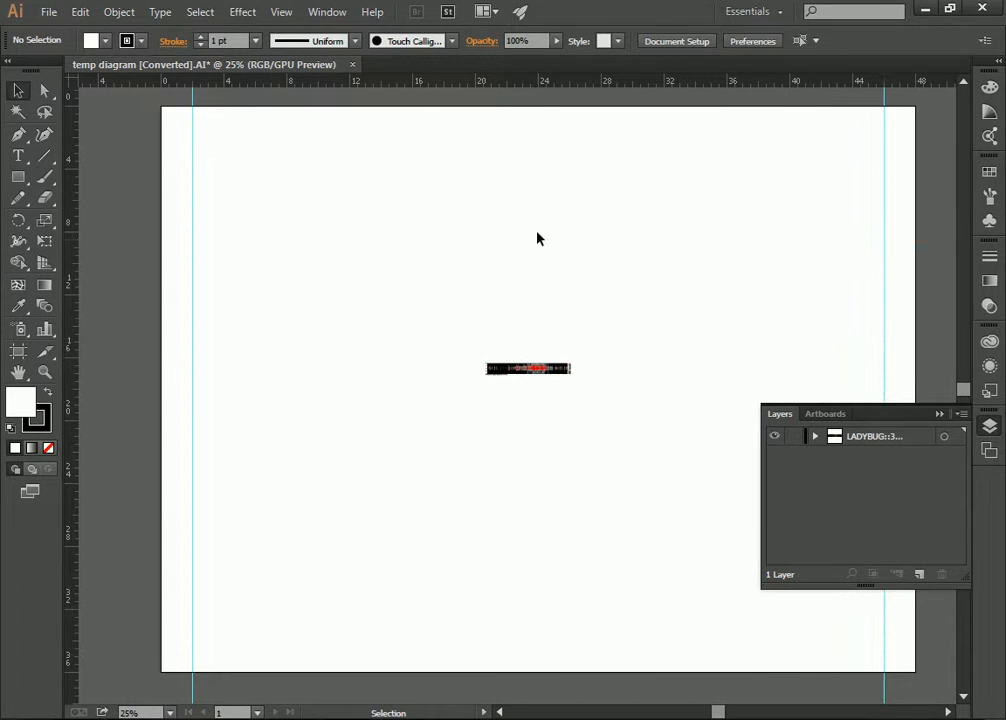
drag(348, 258, 714, 451)
drag(574, 359, 884, 309)
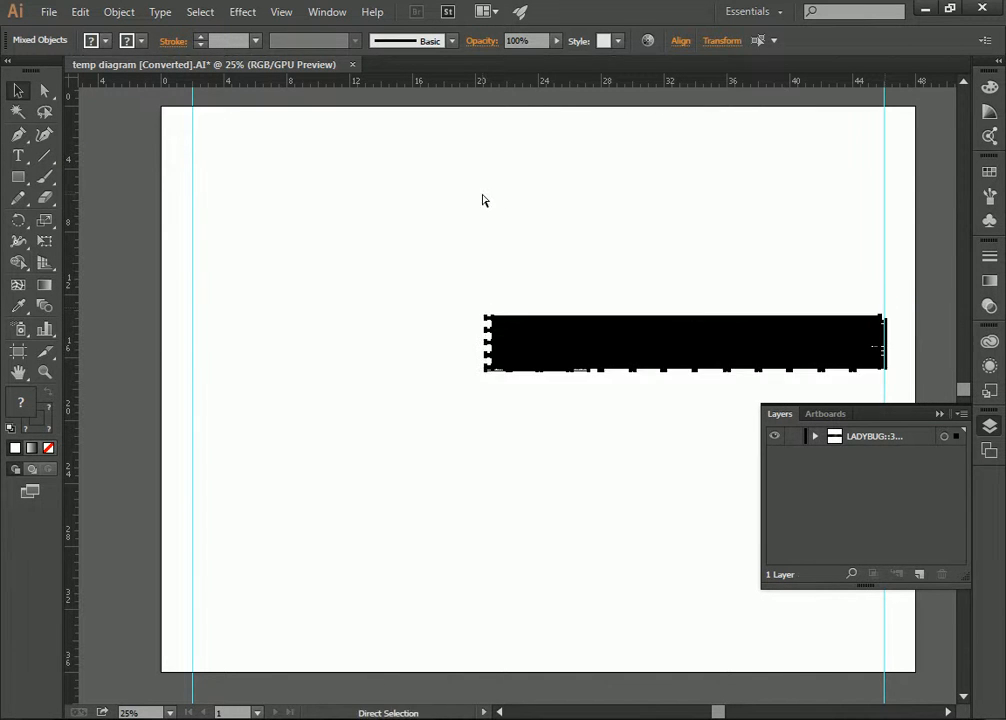
key(ctrl+z)
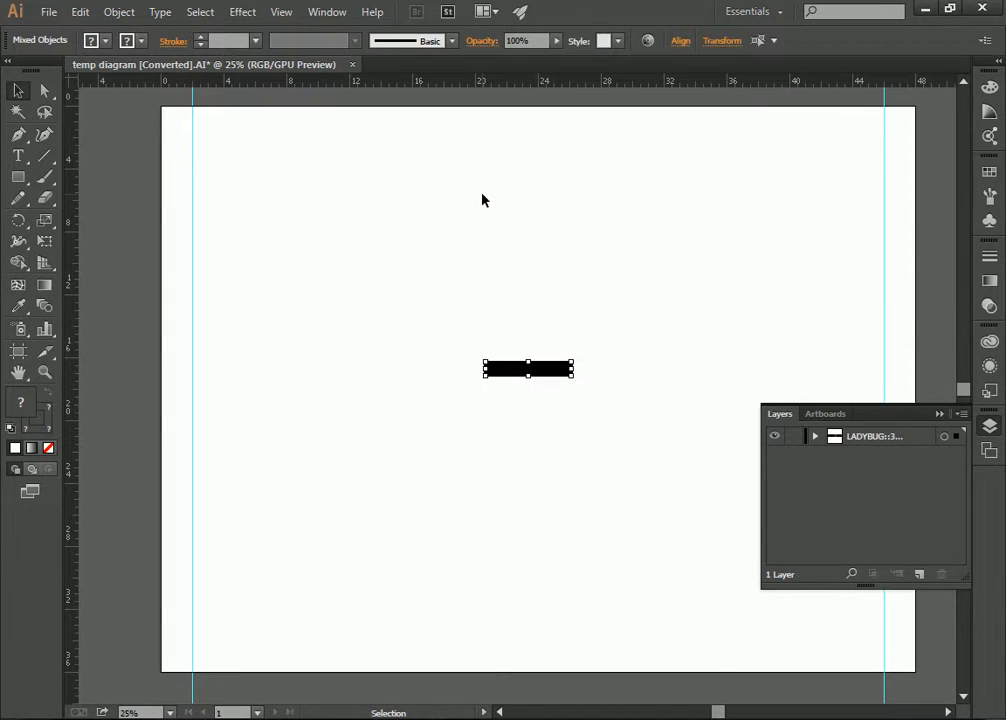
click(507, 292)
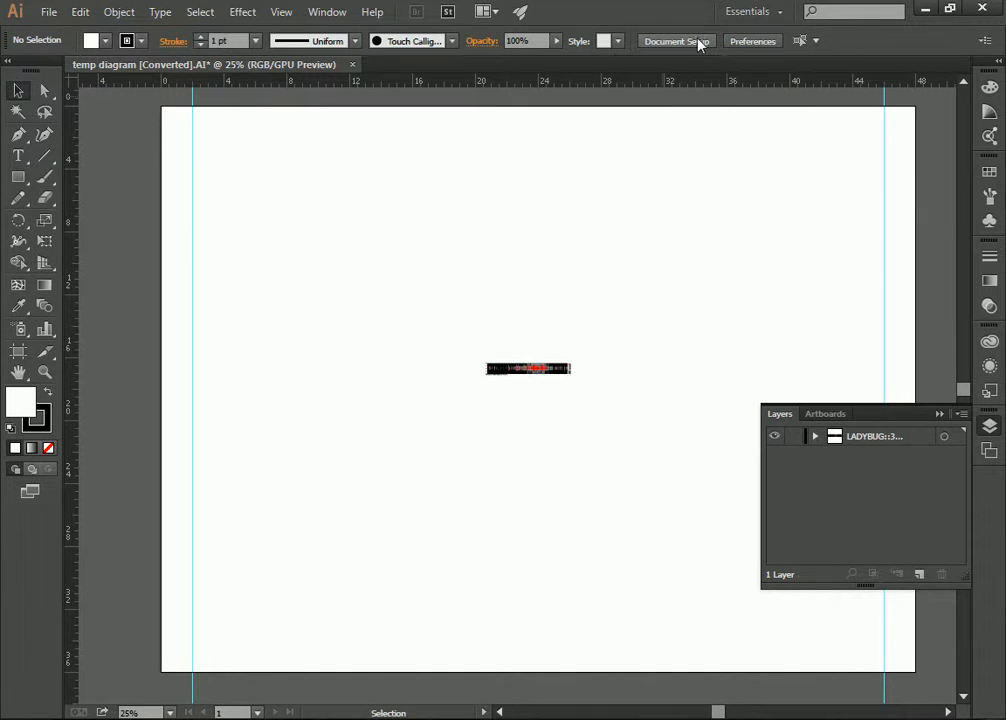
- Unlock the guides and delete both vertical guides from the artboard
drag(912, 107, 140, 228)
right_click(538, 192)
click(588, 349)
mouse_move(938, 149)
mouse_down()
mouse_move(339, 258)
mouse_move(165, 266)
mouse_move(175, 260)
mouse_up()
key(Delete)
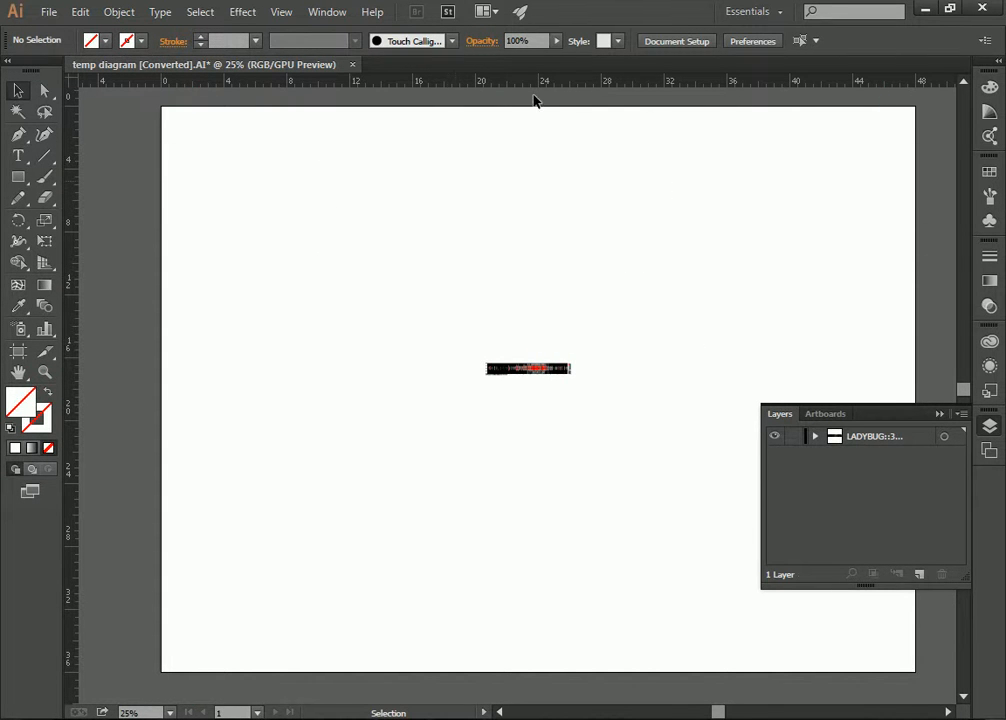
- Check the unit choices in the document setup and enter artboard editing
click(685, 45)
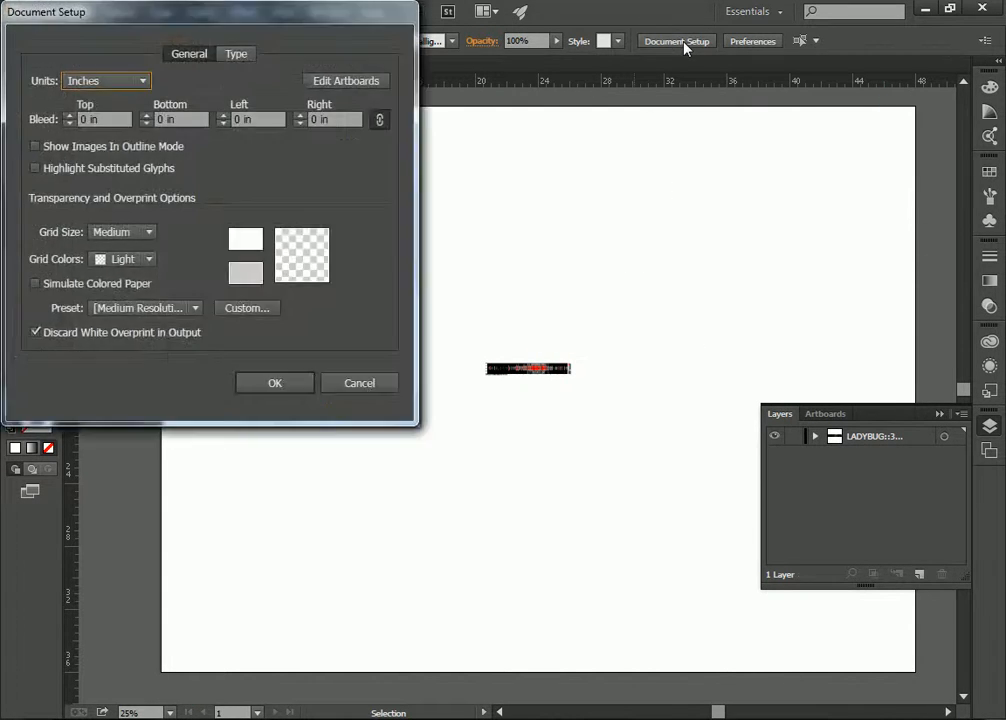
drag(285, 31, 398, 202)
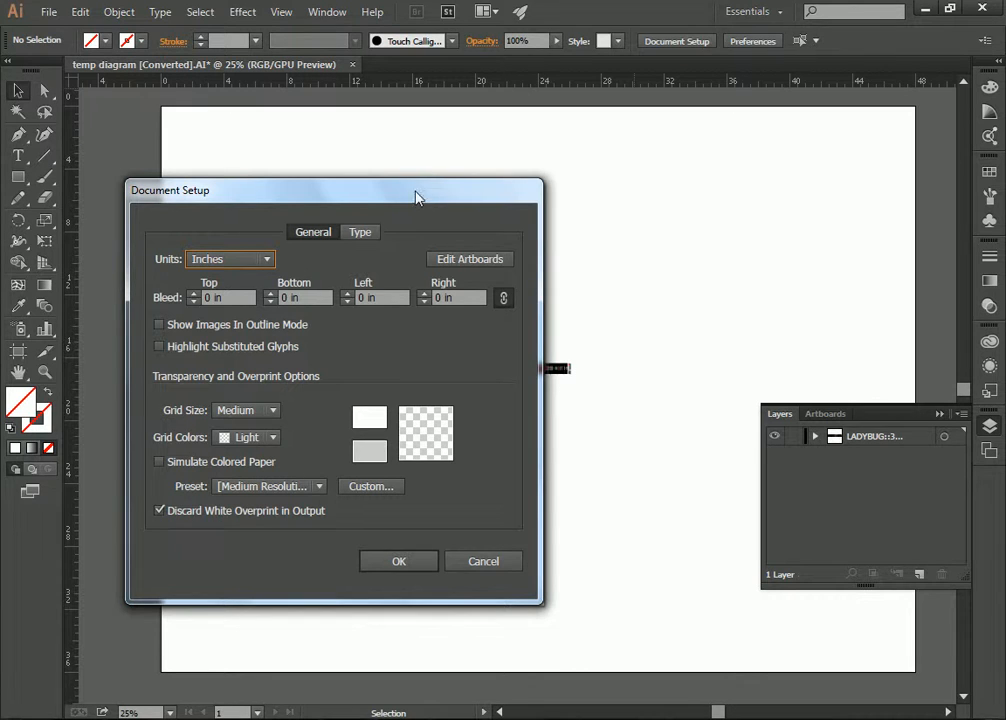
drag(375, 212, 378, 168)
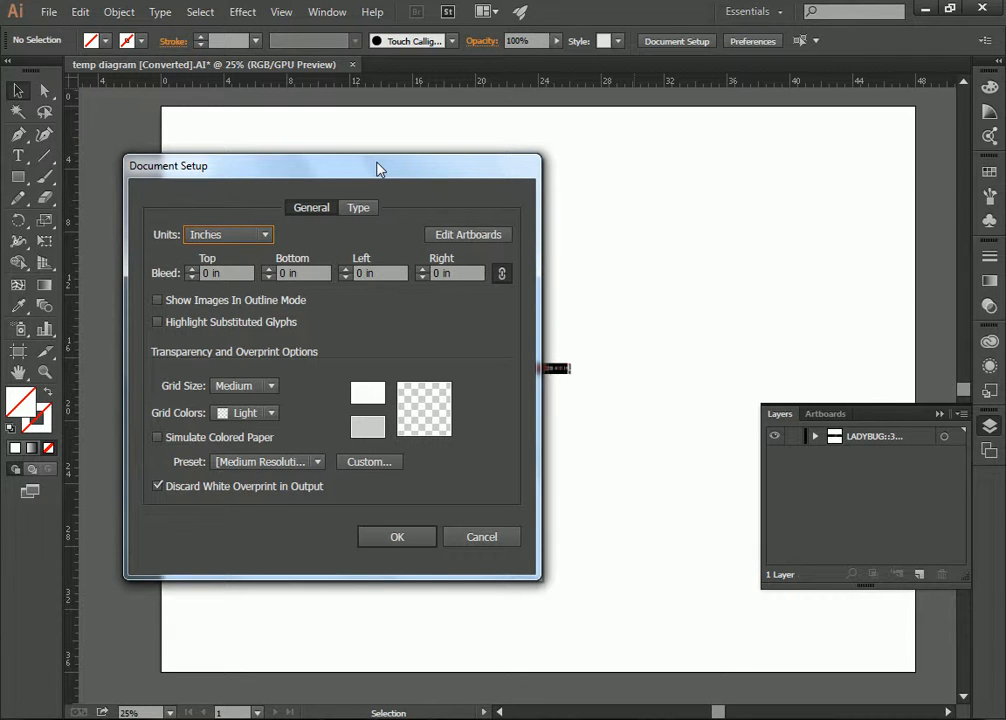
click(264, 236)
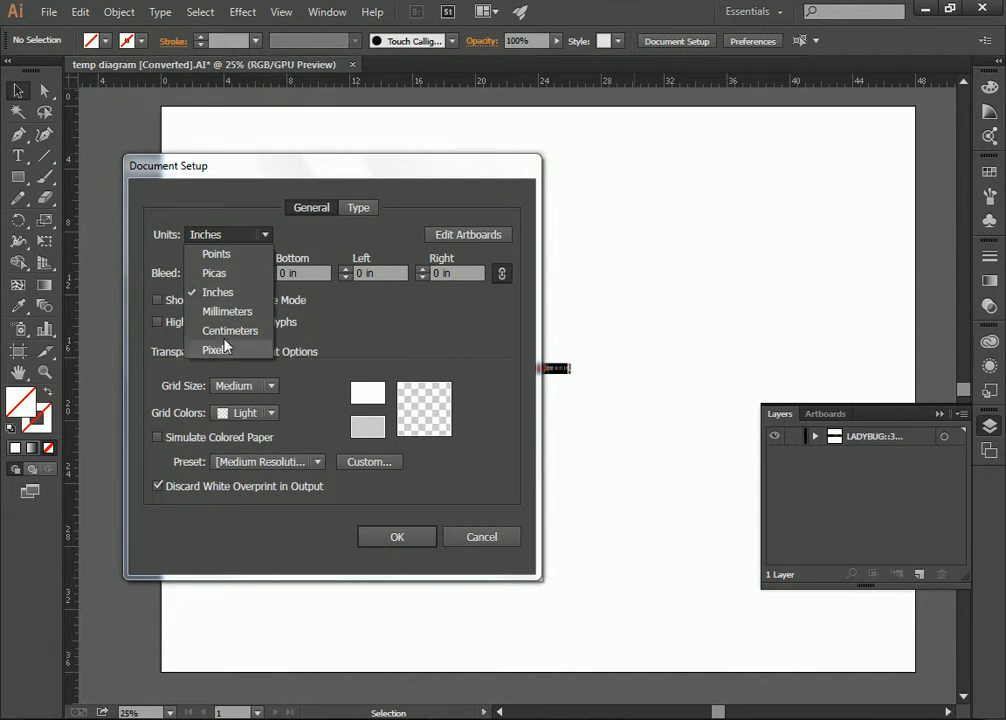
click(456, 224)
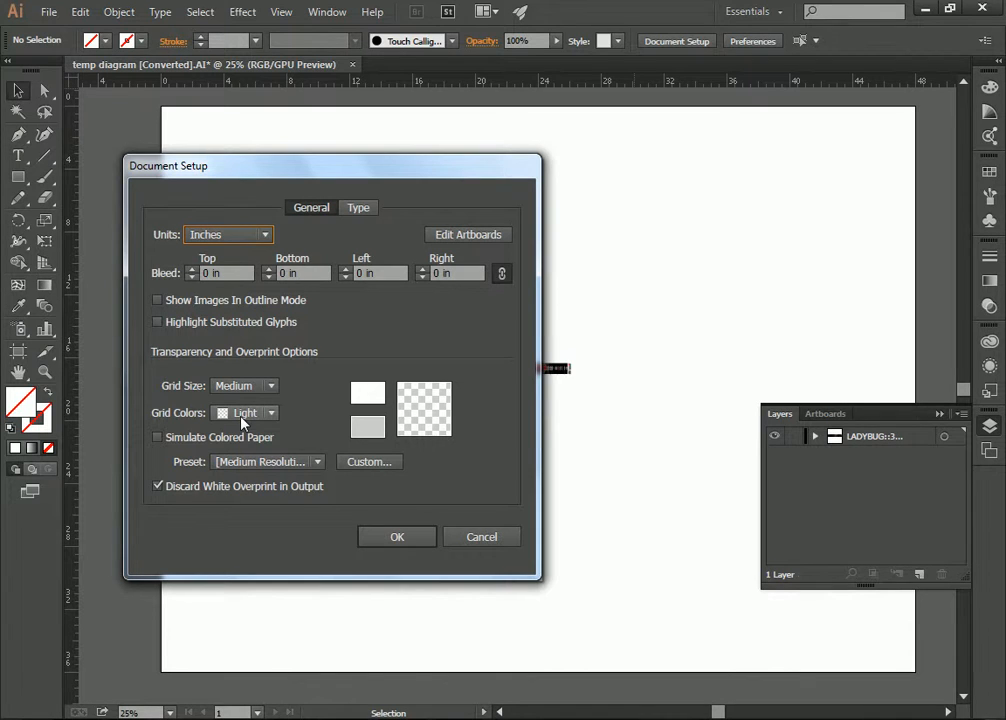
click(477, 235)
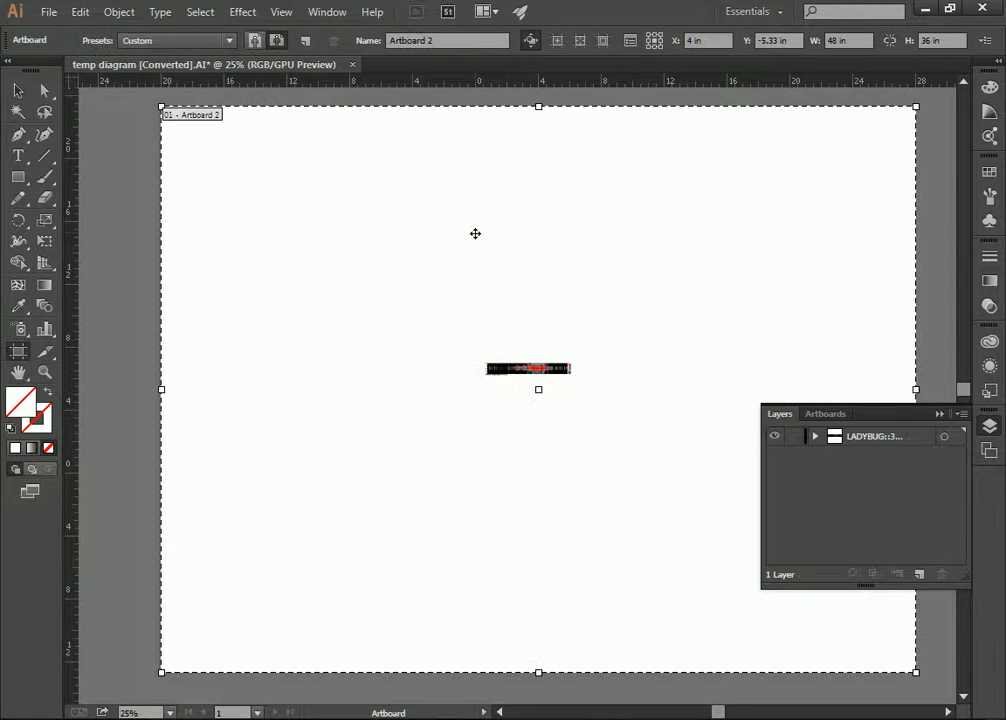
- Try out three extra artboards around the existing one and delete them, leaving artboard editing
click(45, 371)
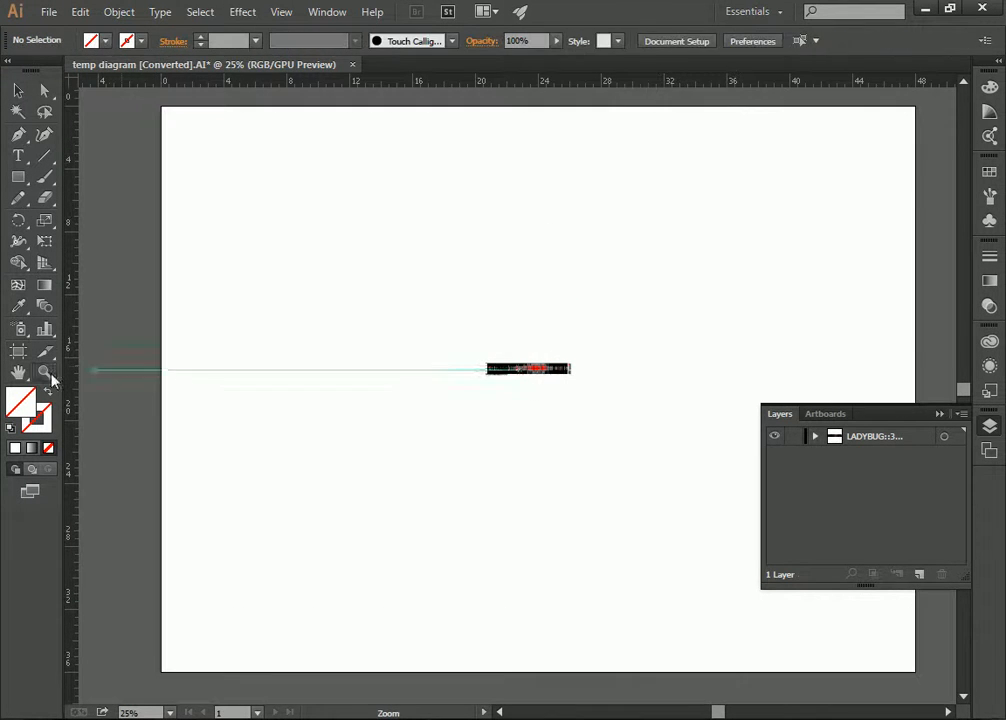
alt+click(520, 318)
alt+click(520, 318)
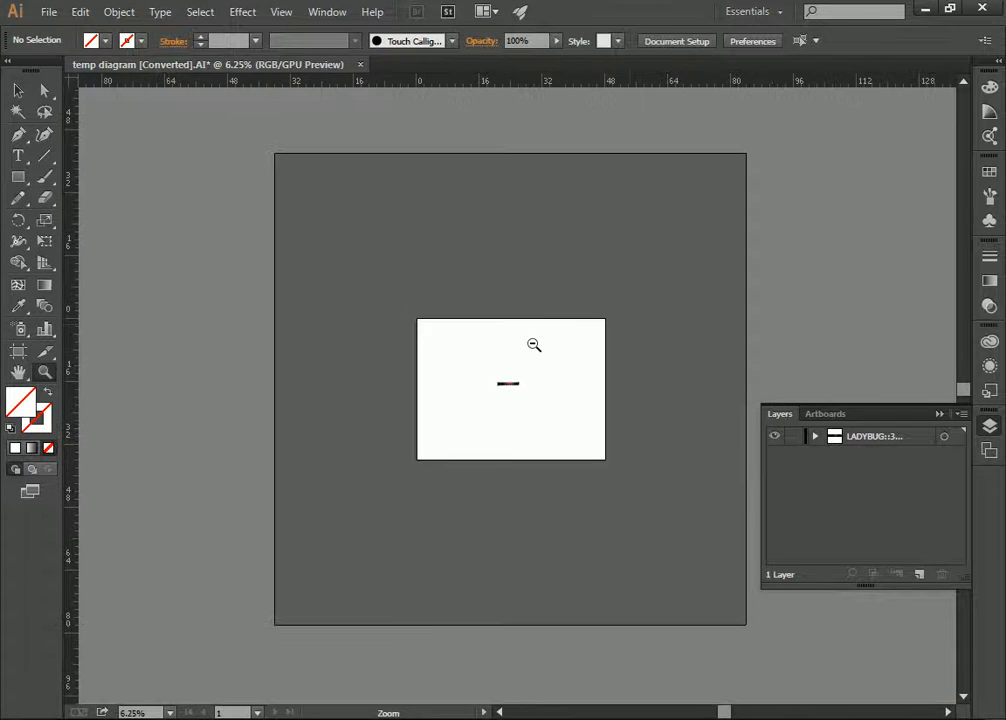
scroll(557, 406, up, 1)
scroll(545, 386, down, 1)
click(676, 41)
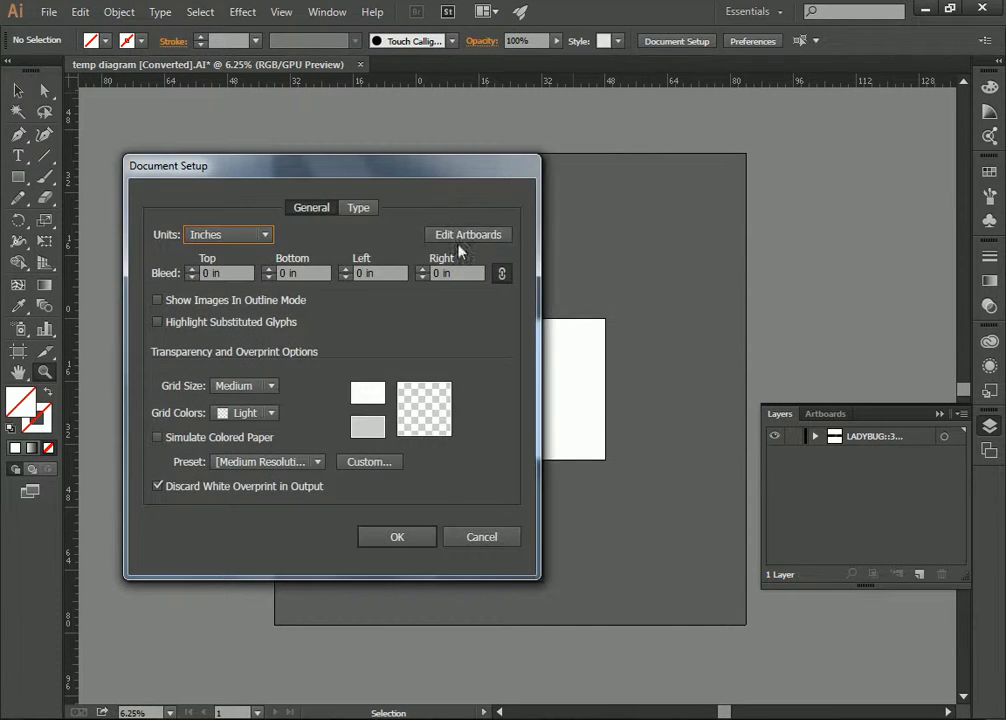
click(460, 233)
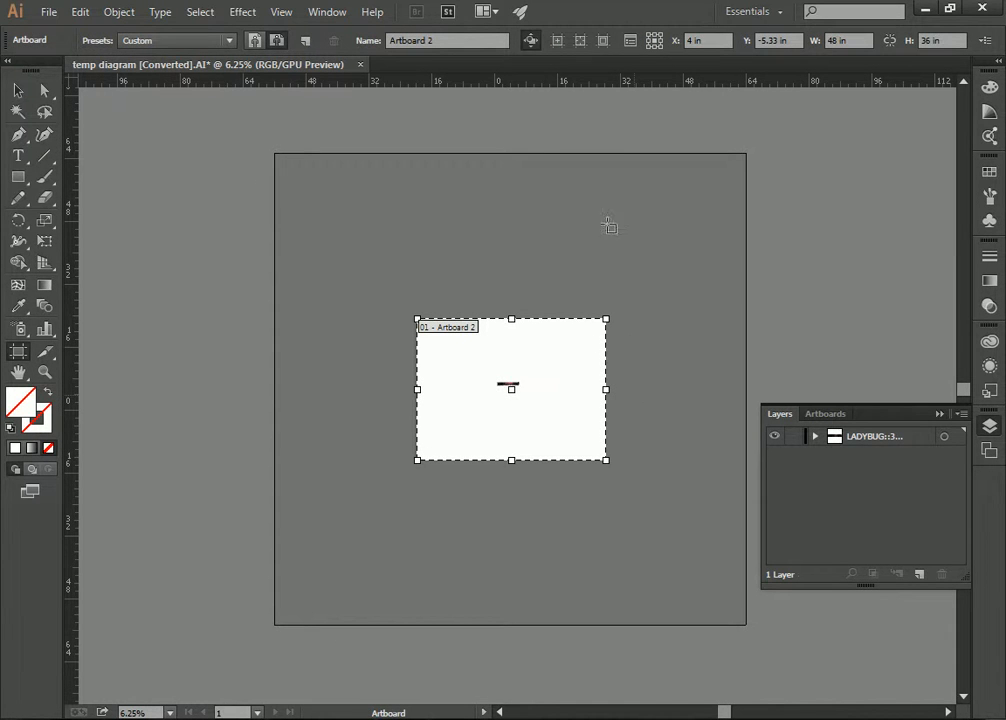
drag(644, 303, 723, 367)
drag(489, 223, 633, 294)
drag(314, 187, 444, 275)
key(Delete)
key(Delete)
key(Delete)
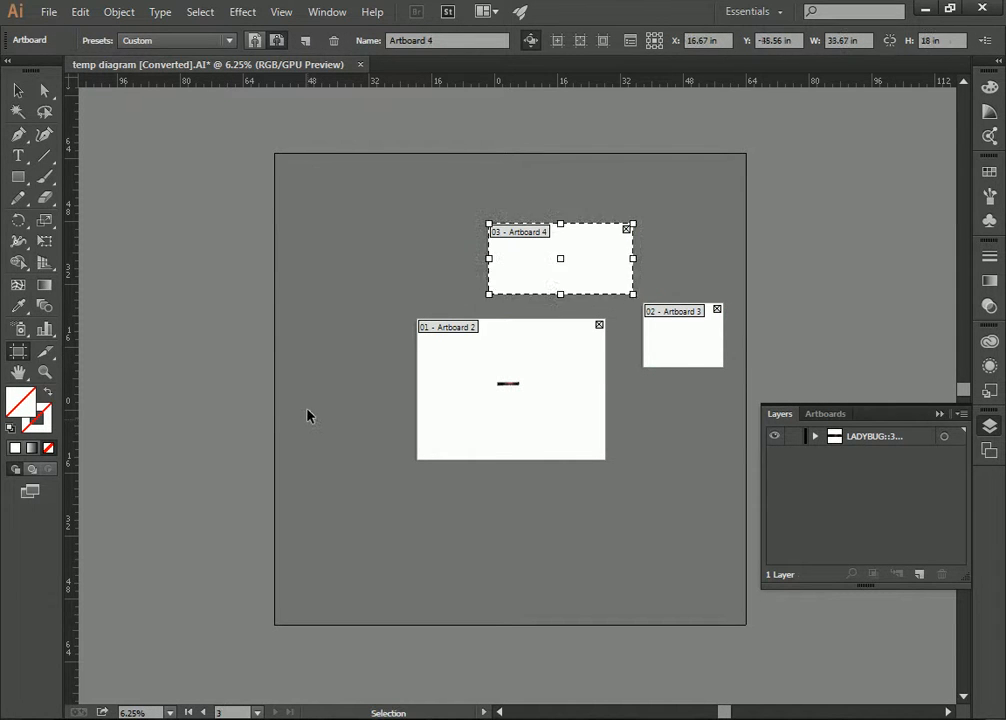
click(18, 90)
- Resize the artboard to 17 in wide by 11 in high and leave artboard editing
click(692, 41)
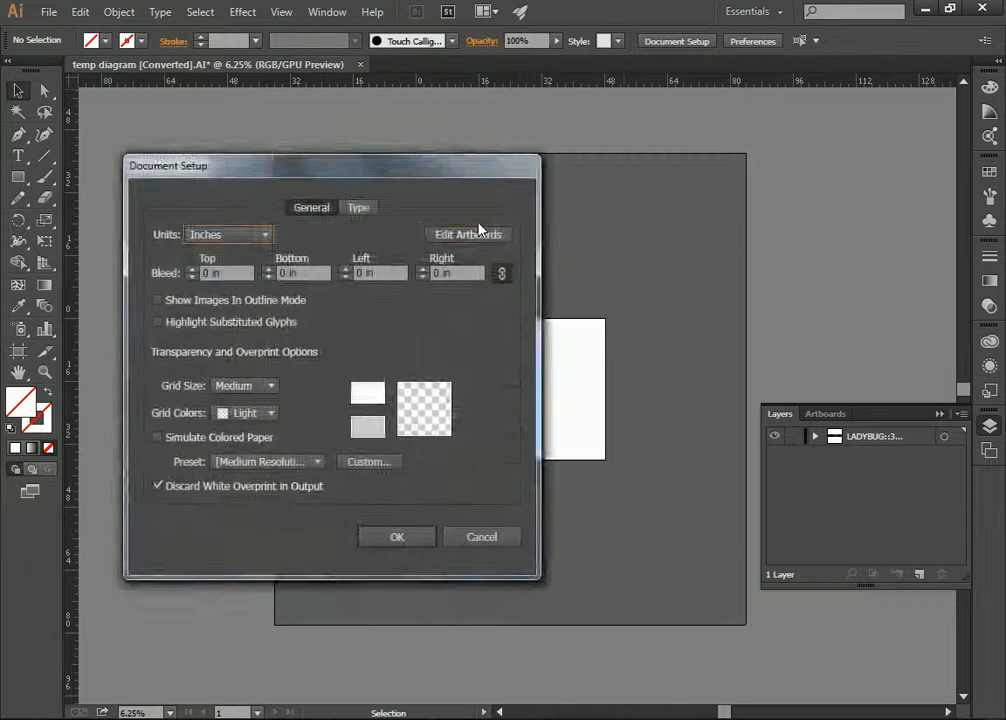
click(467, 233)
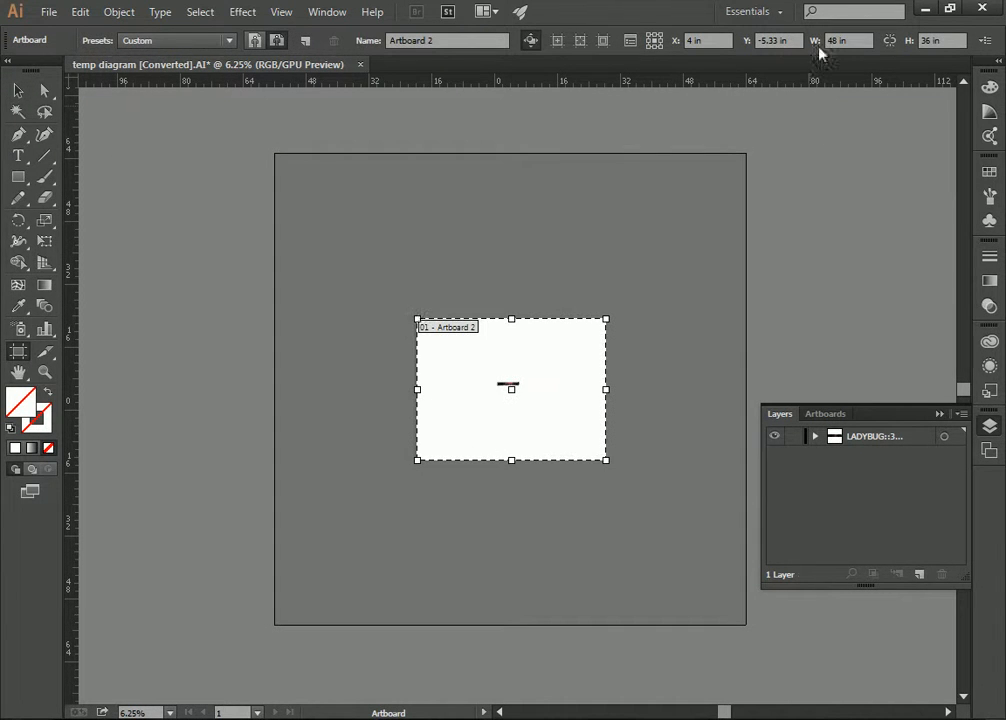
double_click(924, 41)
text(11)
click(837, 40)
double_click(833, 41)
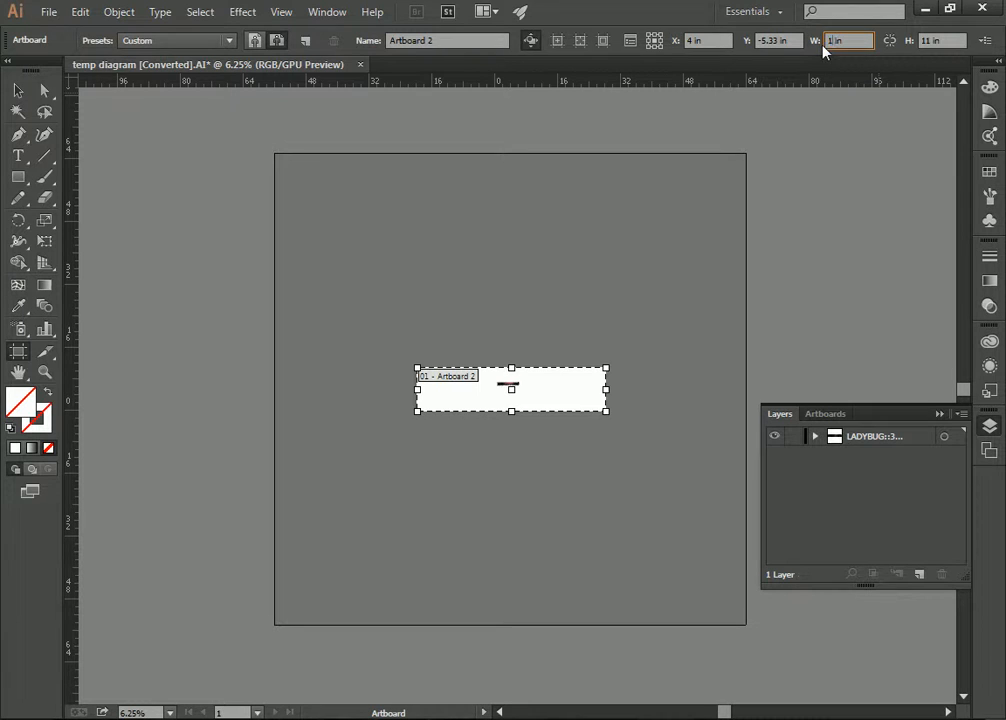
text(17)
key(Return)
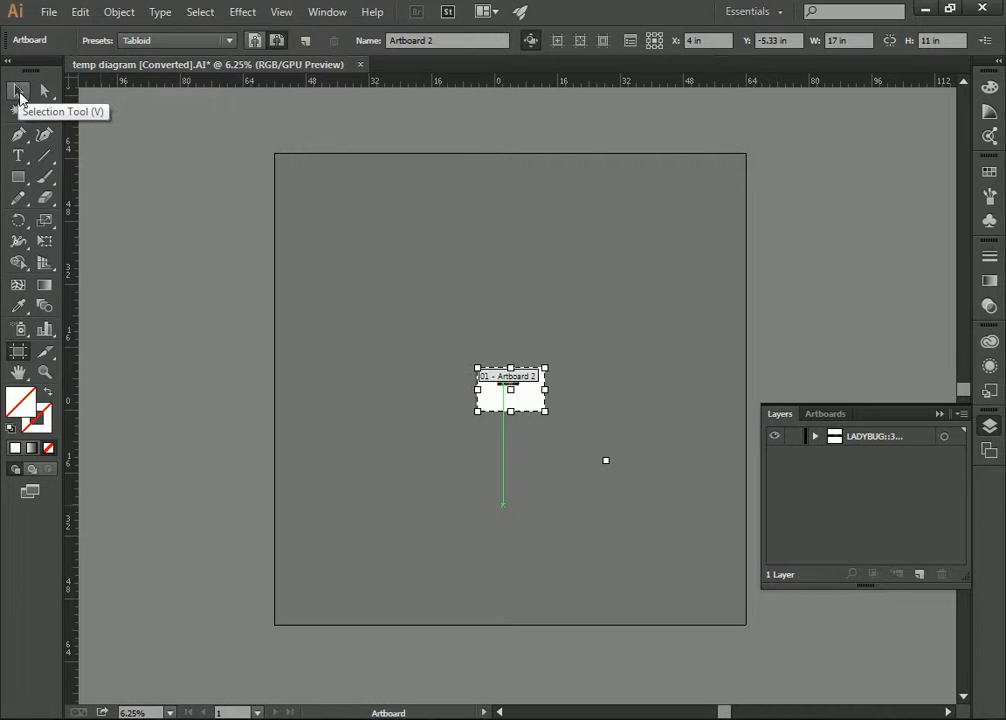
click(18, 91)
- Place vertical guides at about 1 in and 16.5 in across the resized artboard
click(44, 371)
click(491, 387)
click(491, 387)
click(499, 395)
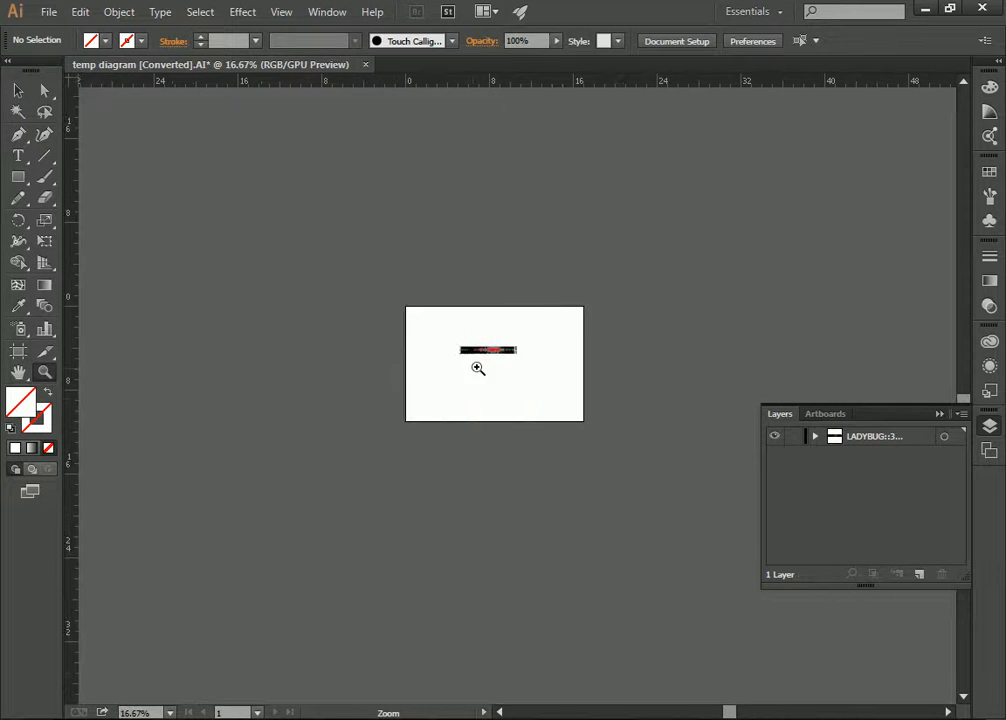
click(472, 368)
click(557, 360)
scroll(553, 380, down, 1)
click(483, 384)
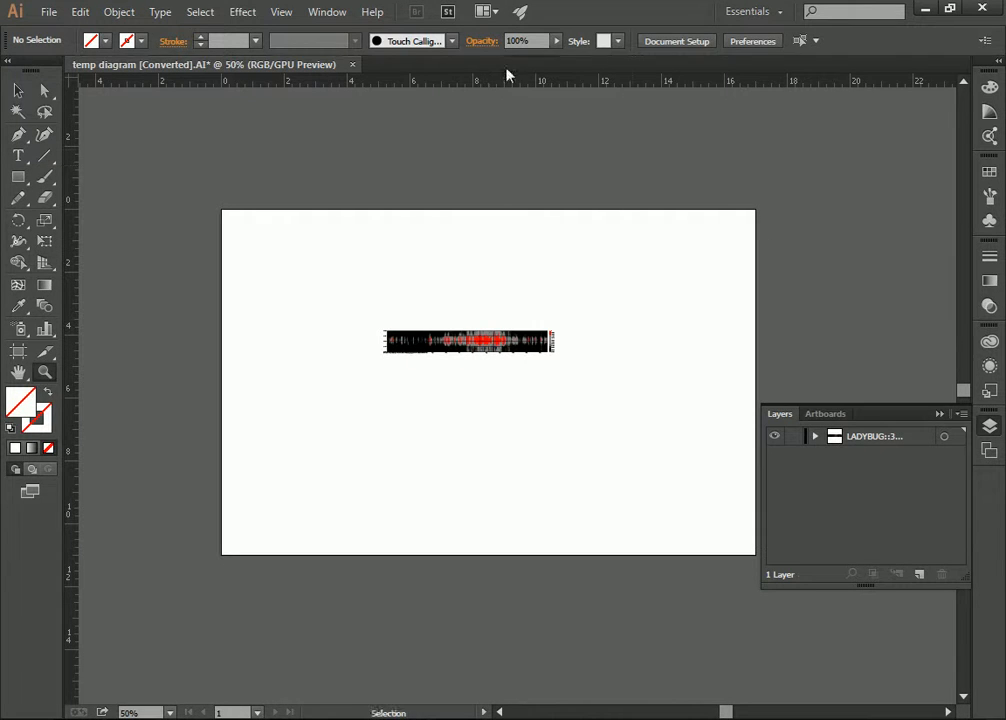
drag(67, 210, 253, 160)
mouse_move(742, 225)
mouse_down()
mouse_move(718, 220)
mouse_move(740, 214)
mouse_up()
- Move the guide nearest the artboard's left edge to about 0.5 in
click(19, 91)
click(271, 167)
click(253, 165)
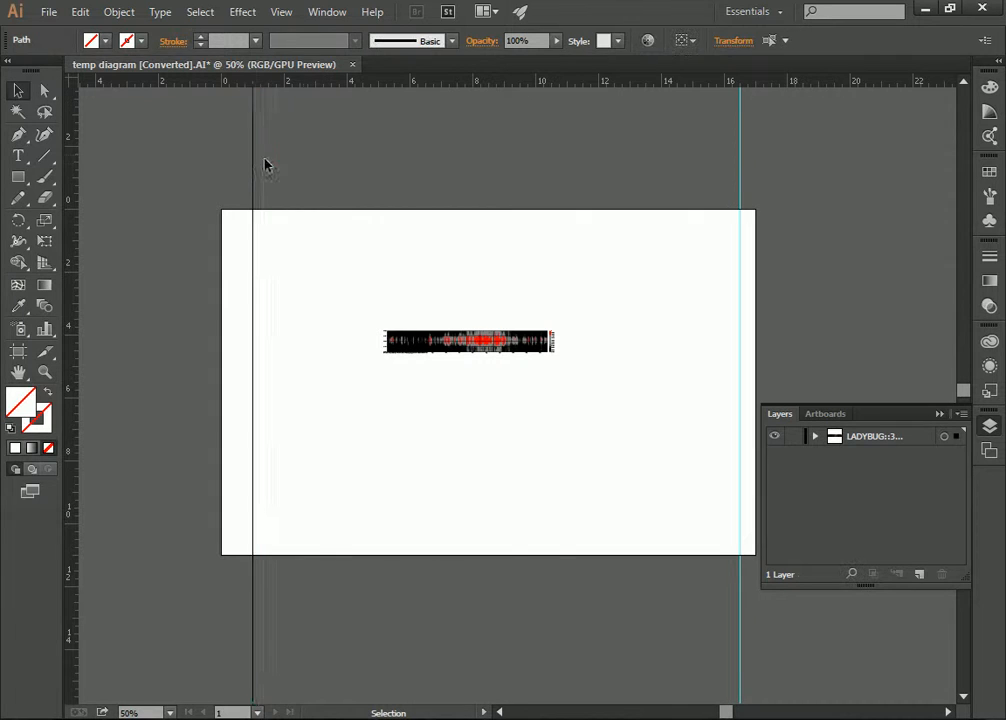
drag(254, 164, 236, 192)
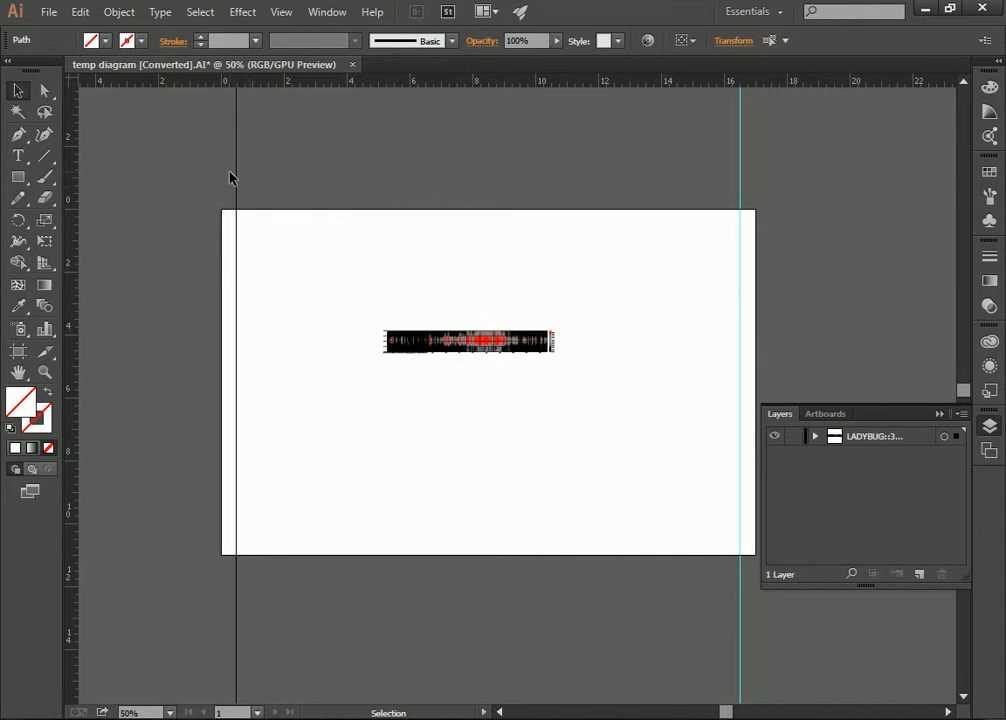
- Delete the guide near the artboard's left edge and place a new vertical guide at about 0.5 in
key(Delete)
drag(74, 163, 236, 164)
click(431, 177)
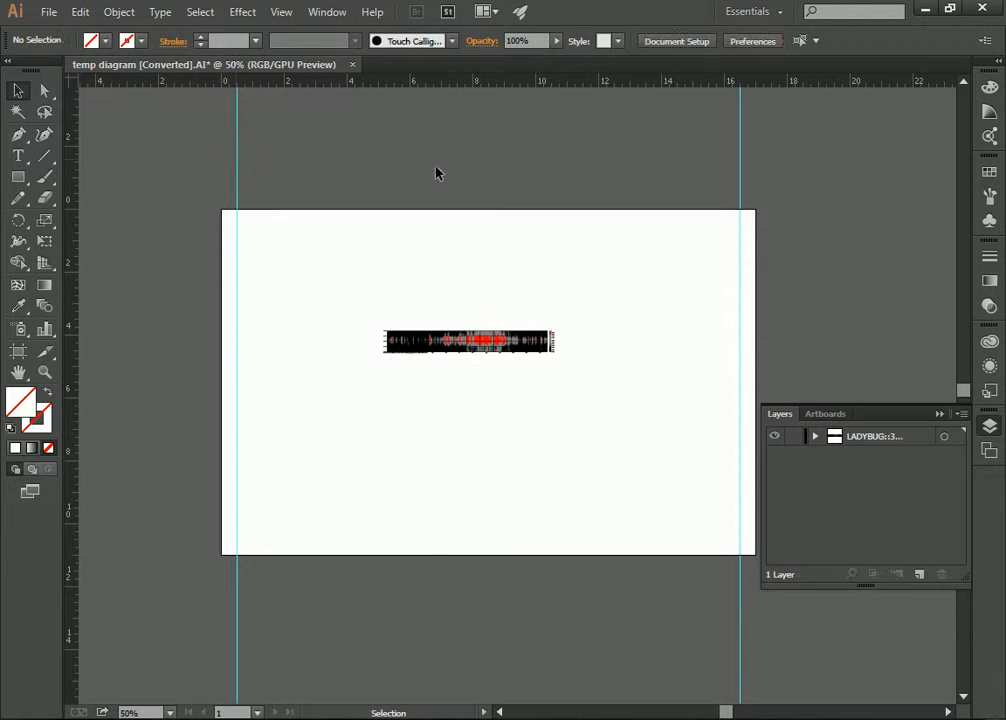
- Scale the whole chart proportionally to span between the two margin guides, about 16 in wide
drag(326, 269, 678, 411)
drag(555, 329, 744, 299)
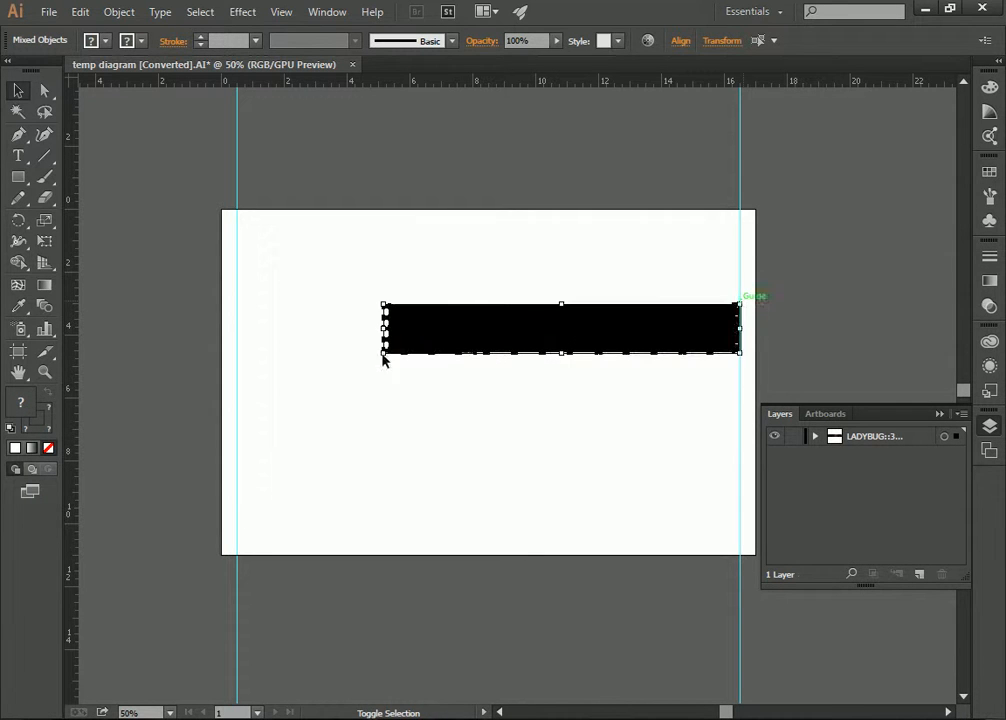
drag(381, 357, 237, 374)
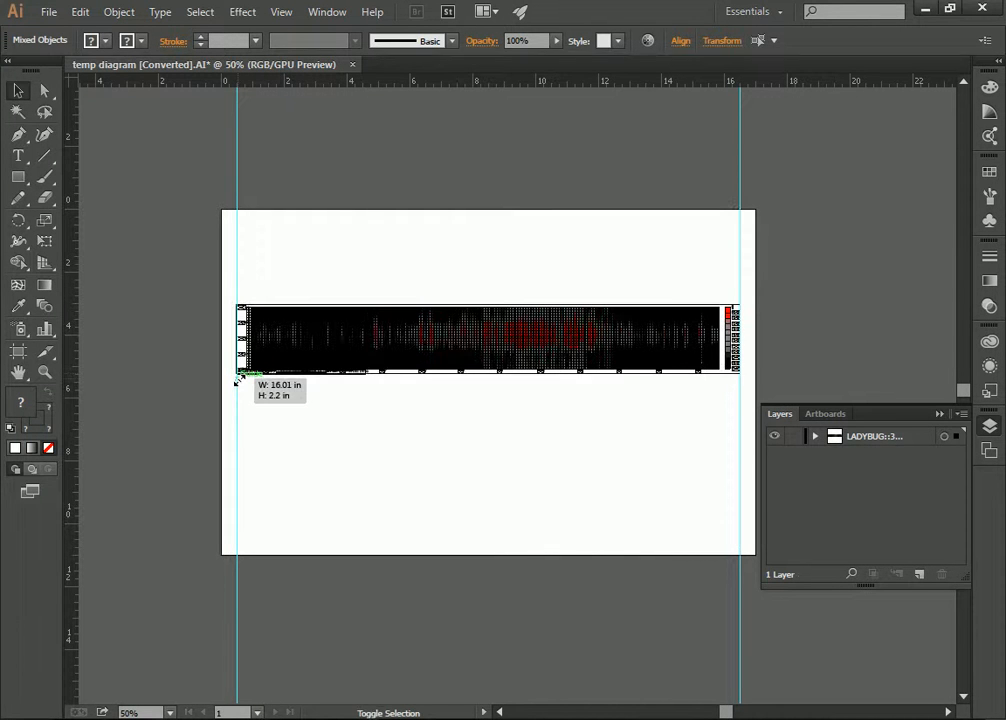
click(278, 277)
- Nudge the Dry Bulb Temperature caption down until it sits clear below the chart's month labels
click(45, 372)
click(552, 351)
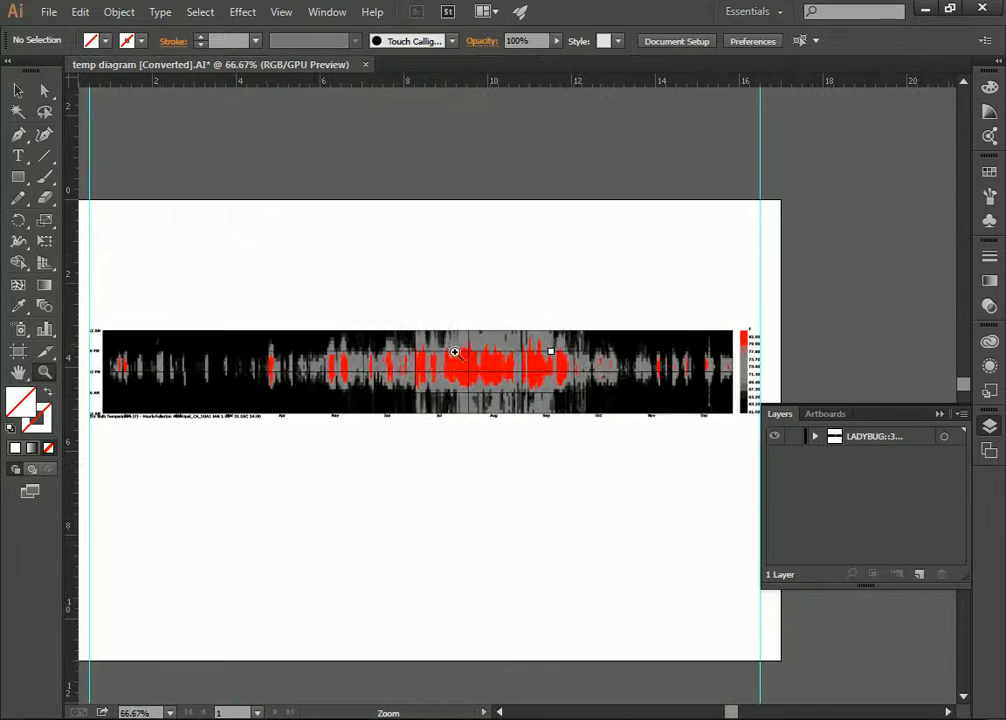
scroll(213, 348, down, 1)
click(215, 345)
scroll(672, 404, up, 1)
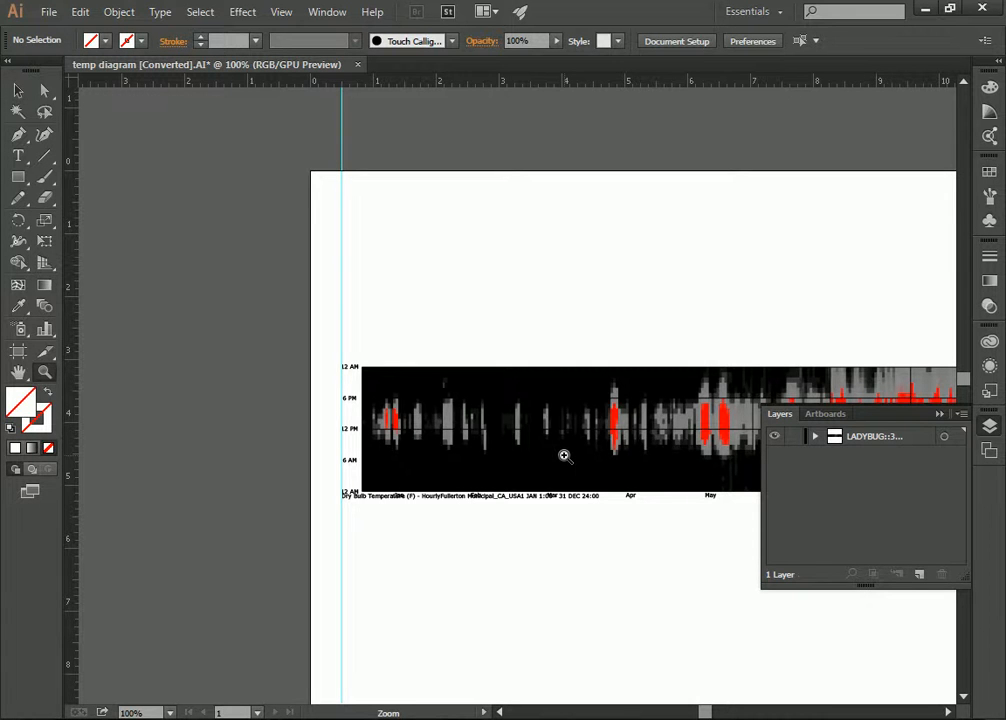
scroll(445, 365, down, 4)
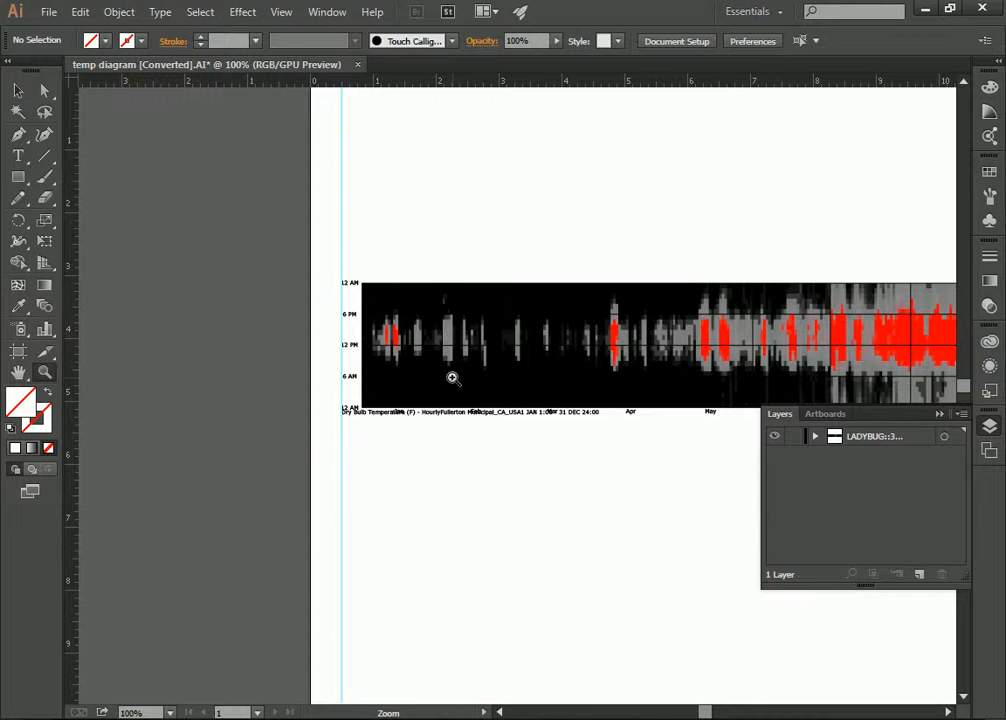
click(16, 90)
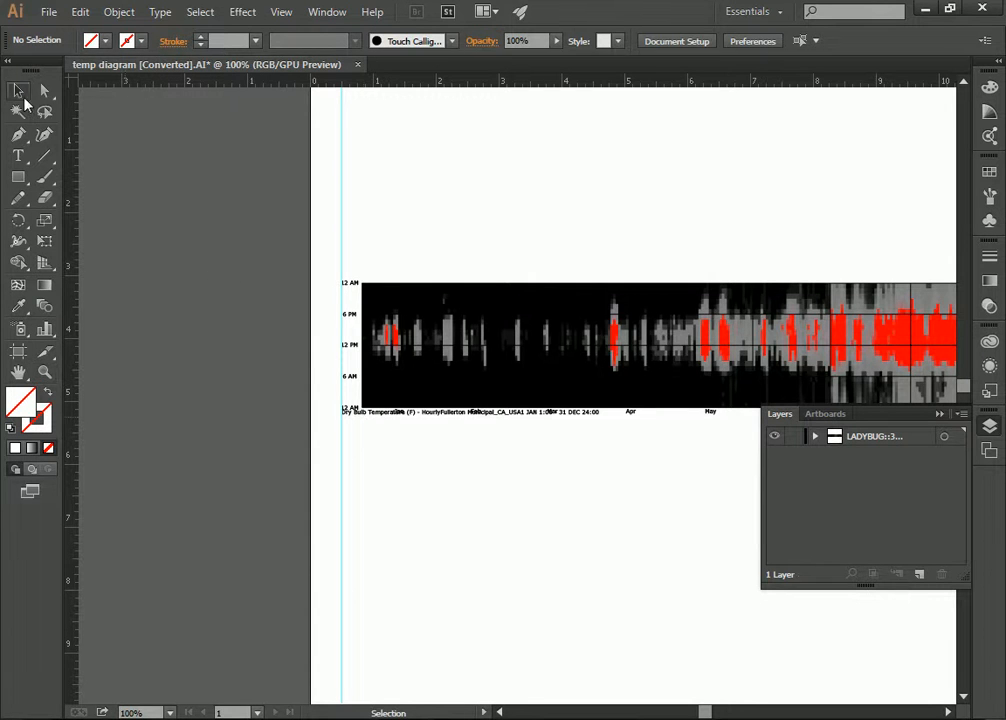
click(411, 416)
key(Down)
key(Down)
key(Down)
key(Down)
key(Down)
key(Down)
key(Down)
key(Down)
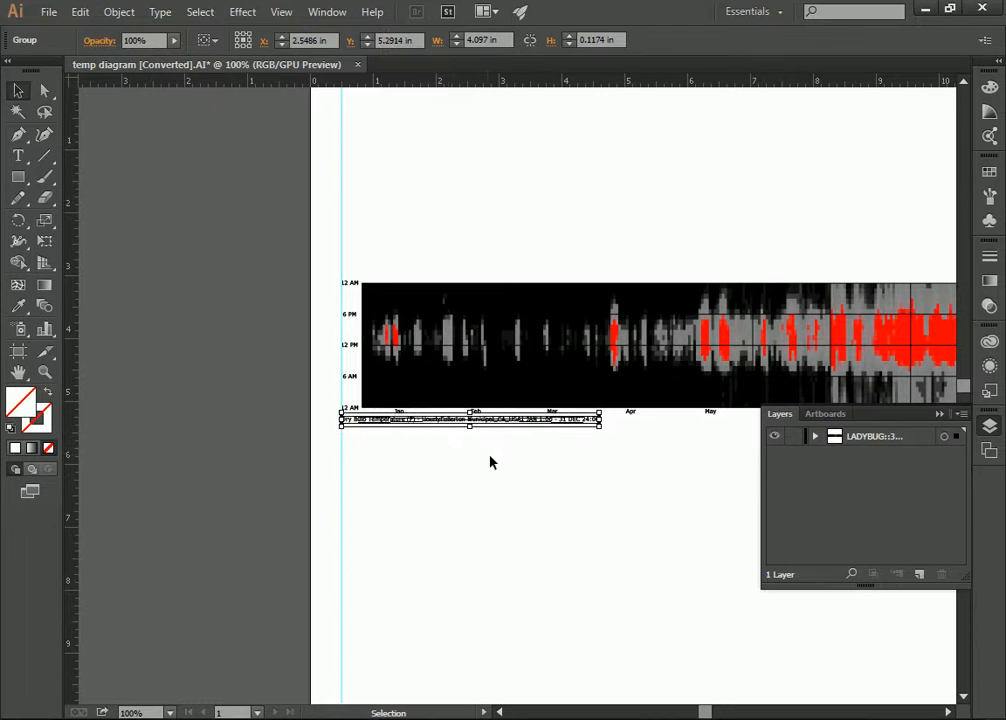
click(492, 460)
- Select the chart's cells and grid lines without the hour labels, caption or legend, and set their stroke to none
click(44, 373)
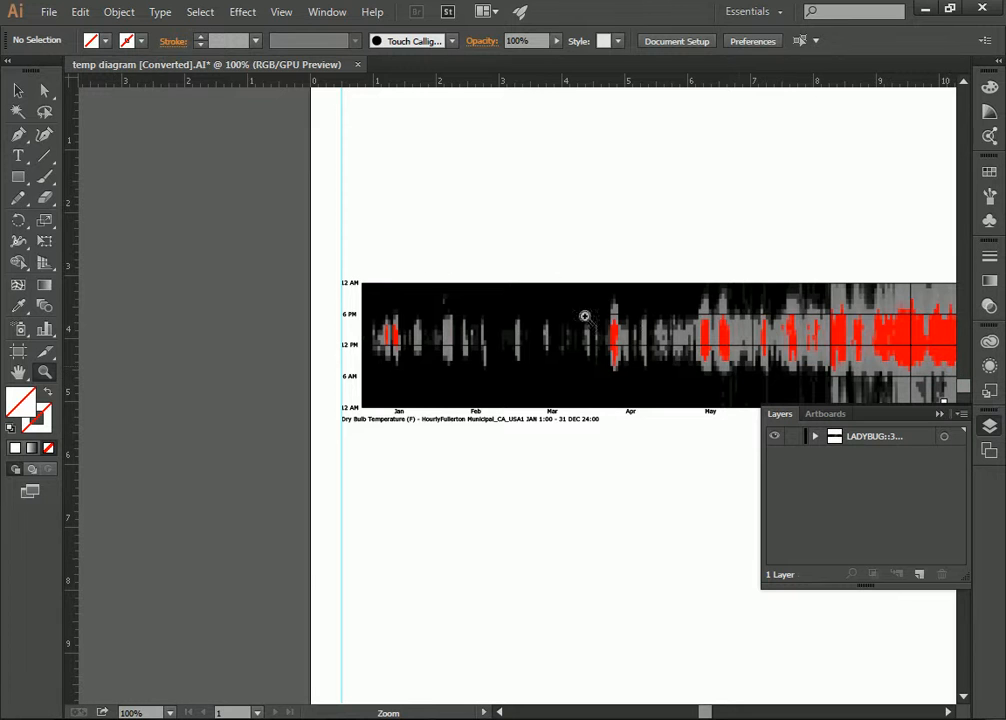
drag(705, 713, 730, 713)
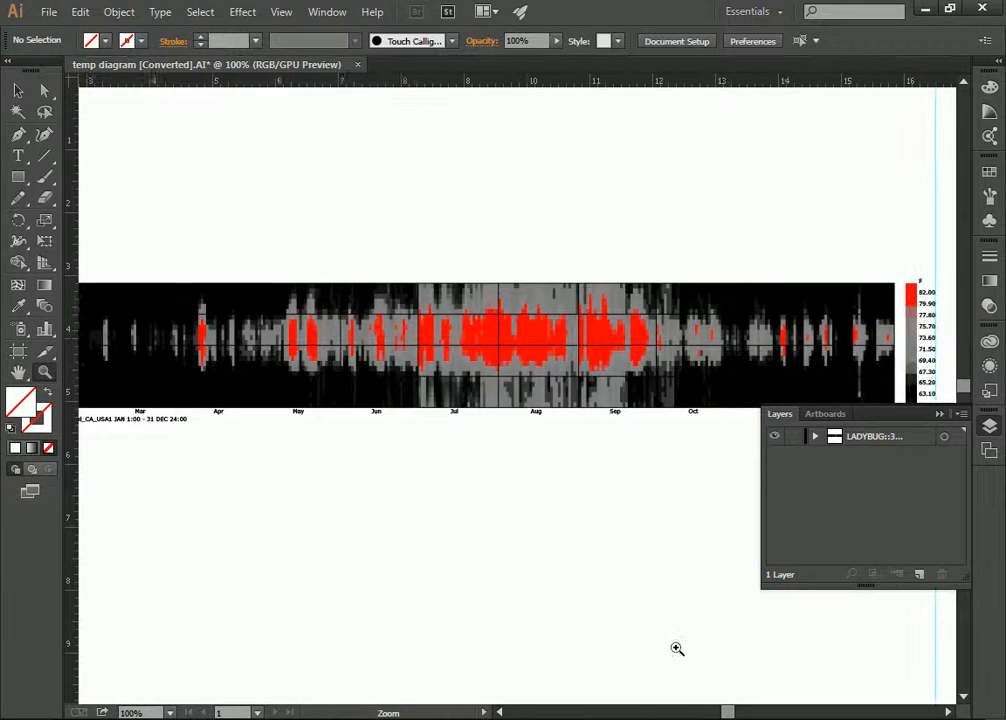
alt+click(478, 386)
click(20, 92)
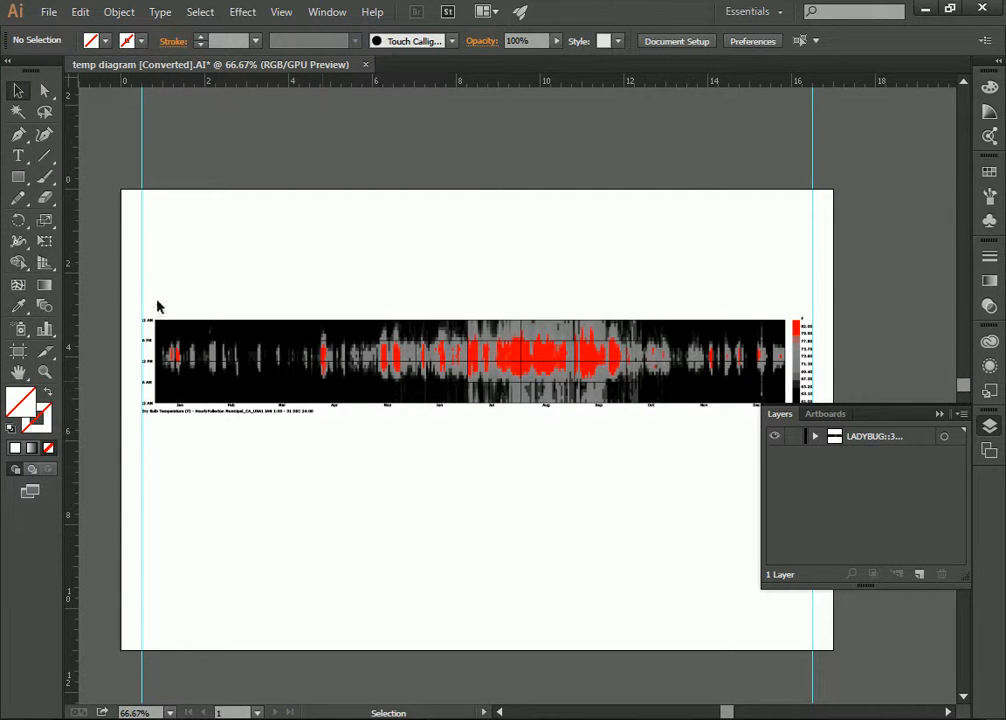
drag(787, 293, 153, 407)
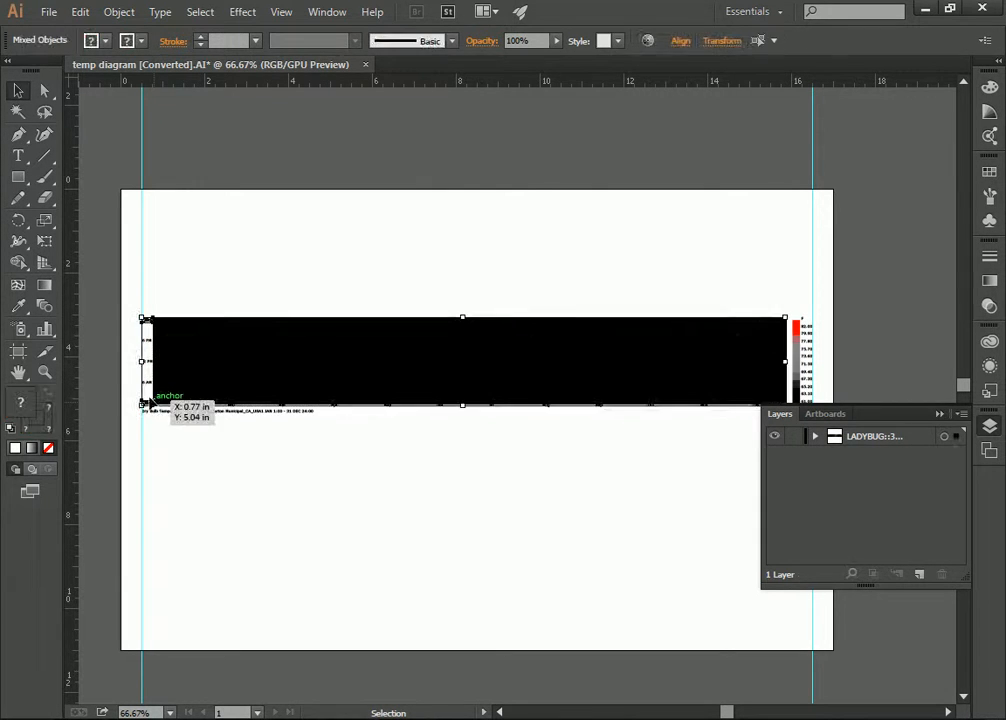
click(540, 300)
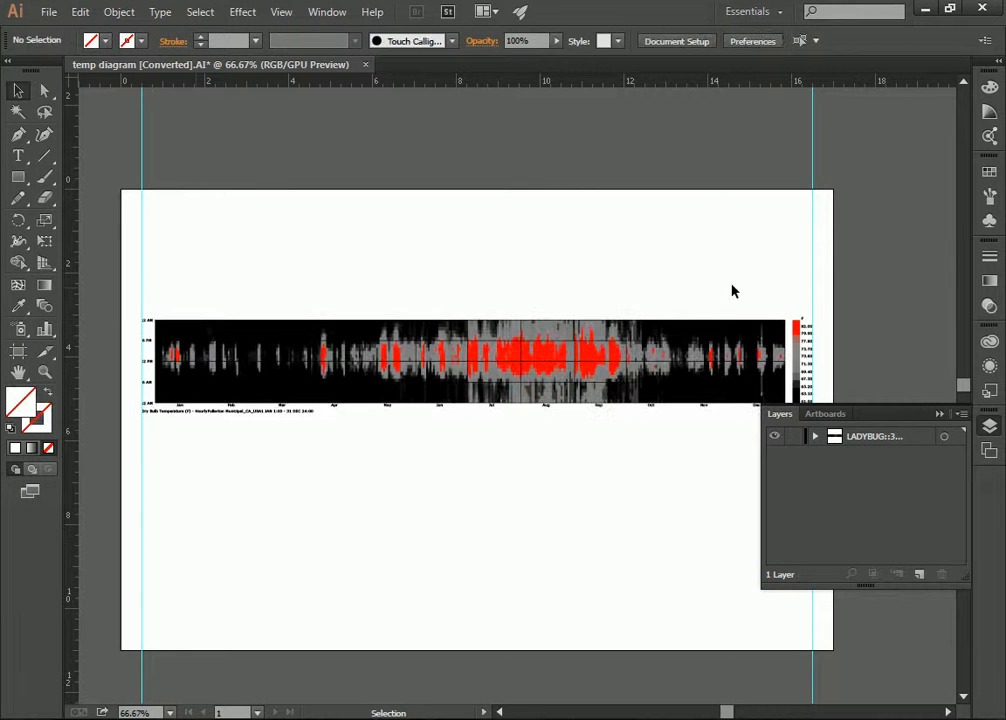
drag(787, 311, 153, 408)
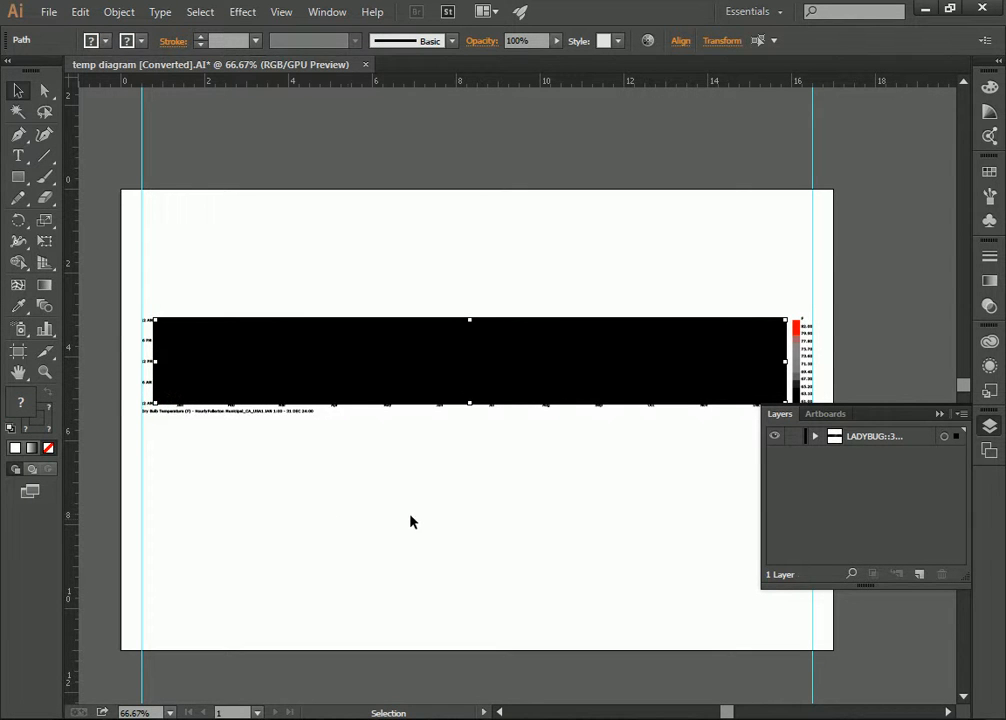
click(104, 40)
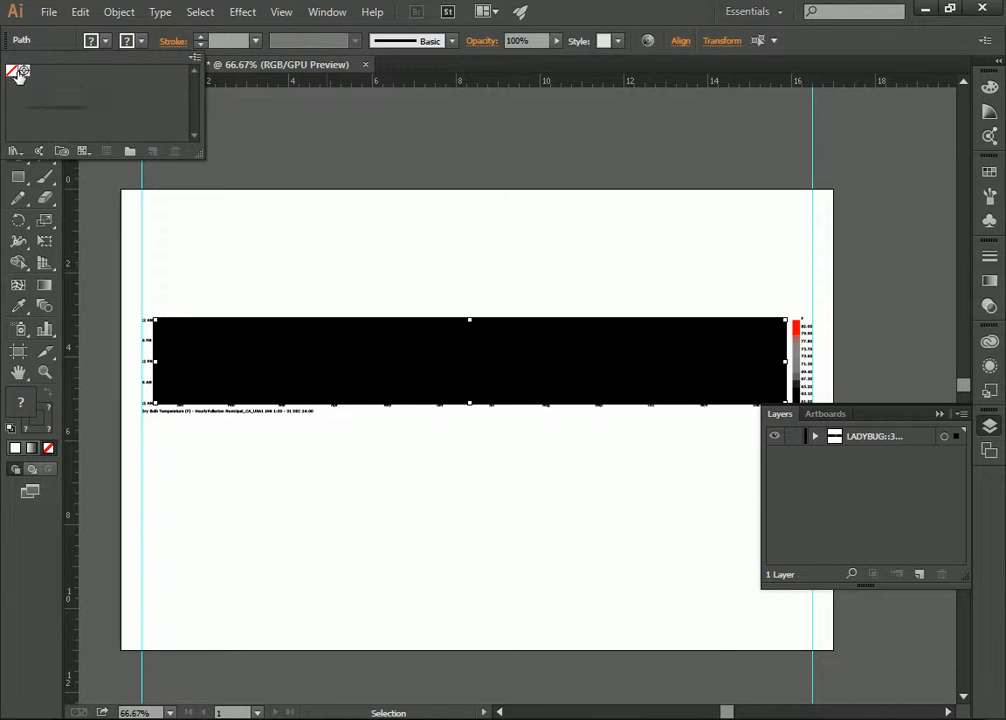
click(16, 71)
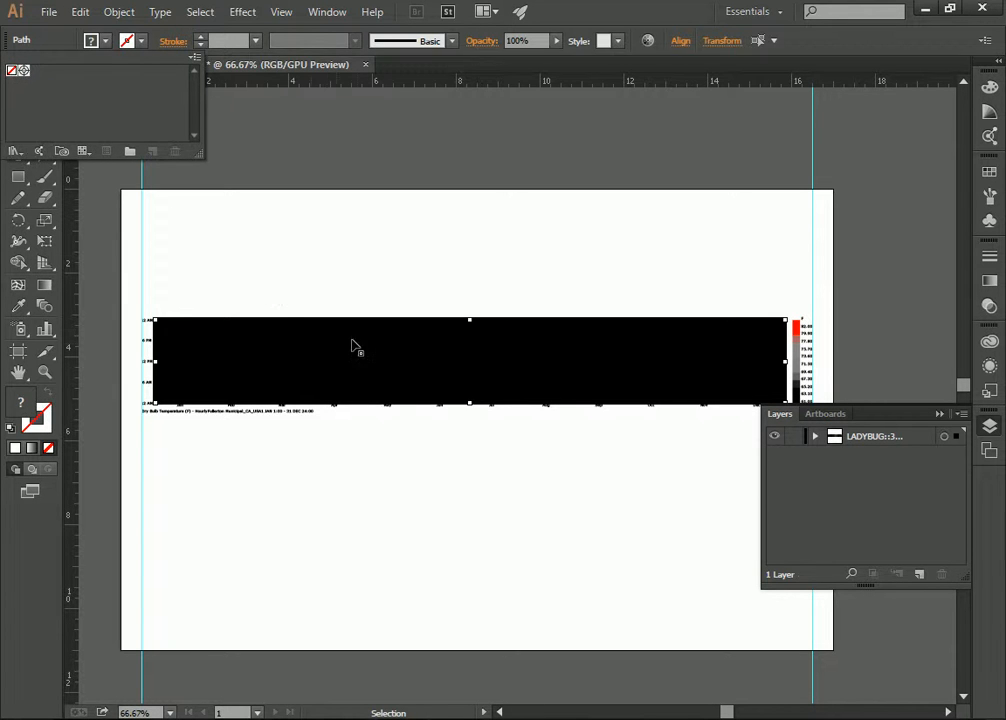
click(371, 293)
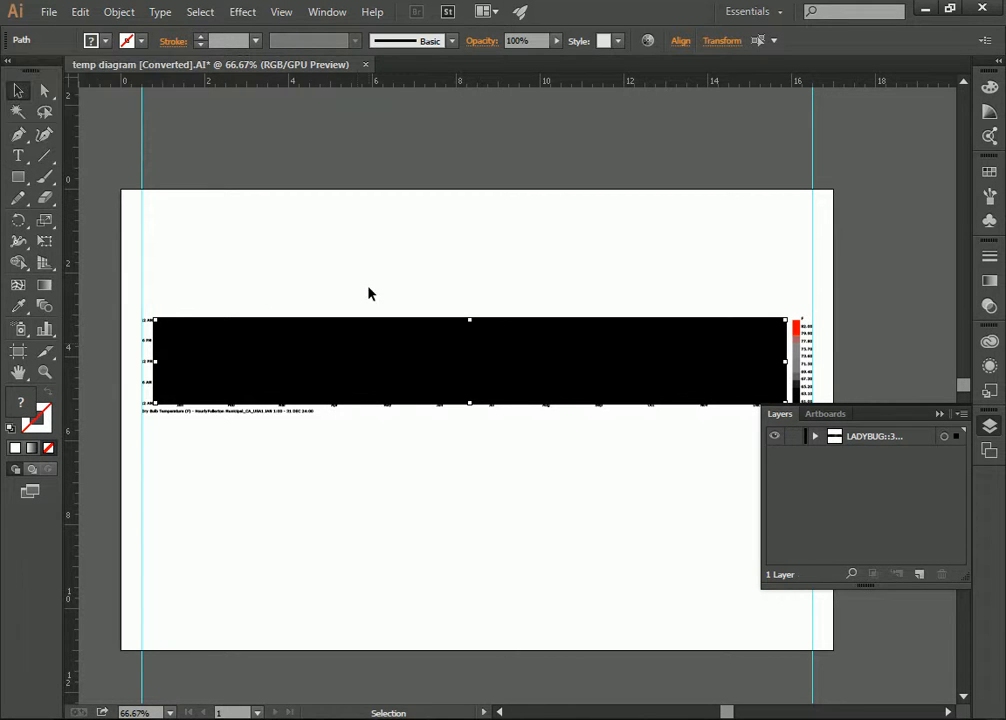
click(581, 284)
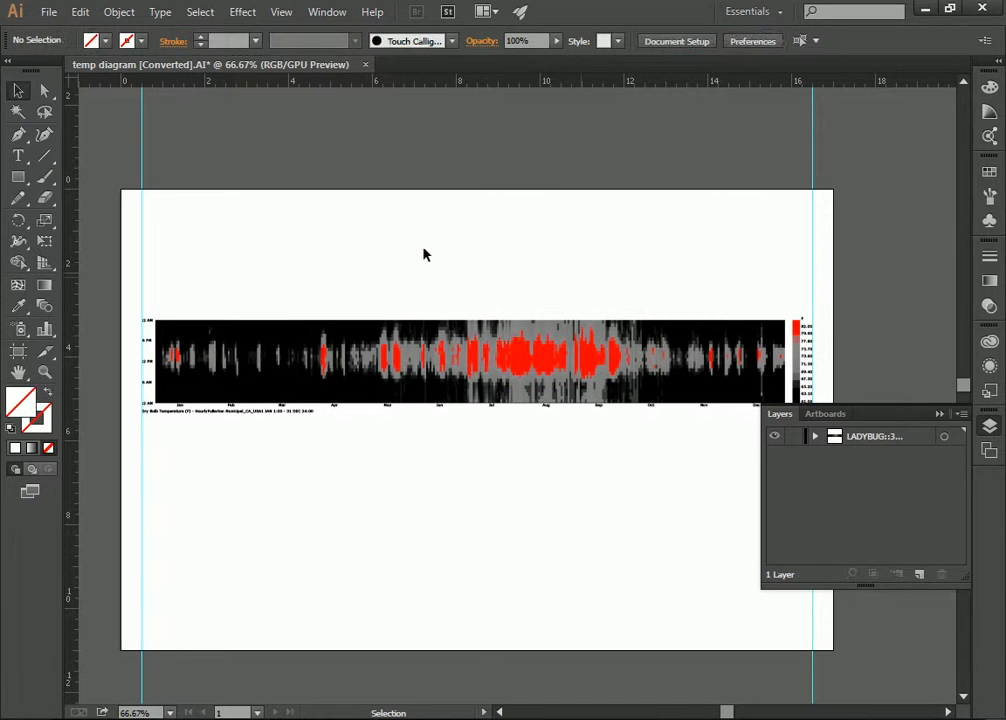
- Examine the chart up close along the months to check how it looks without strokes
click(45, 374)
click(488, 346)
click(627, 396)
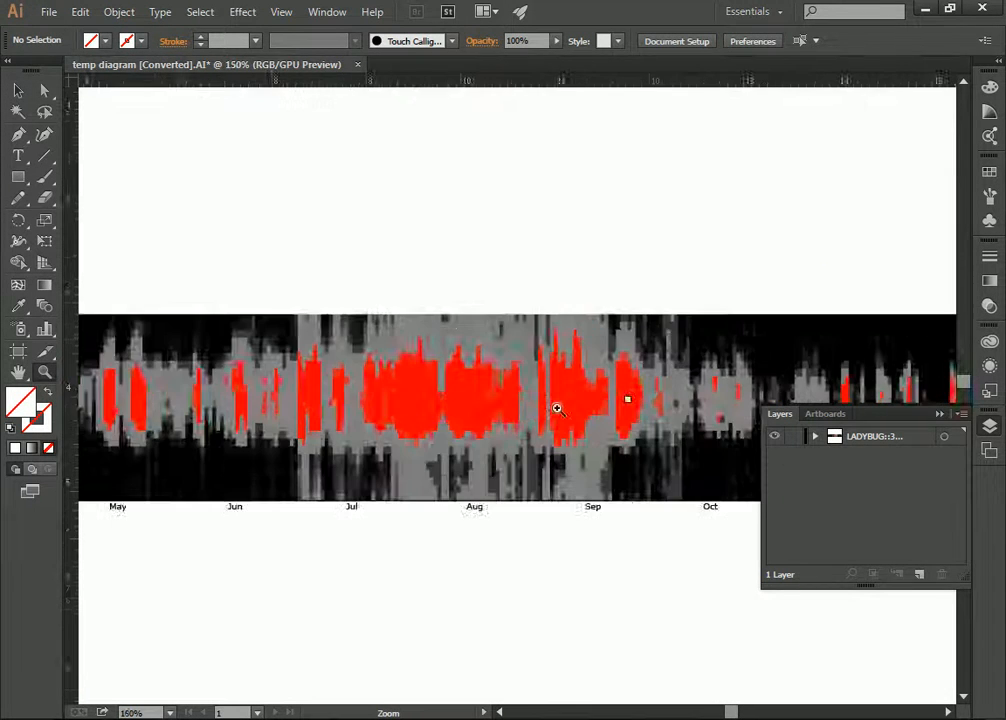
click(557, 409)
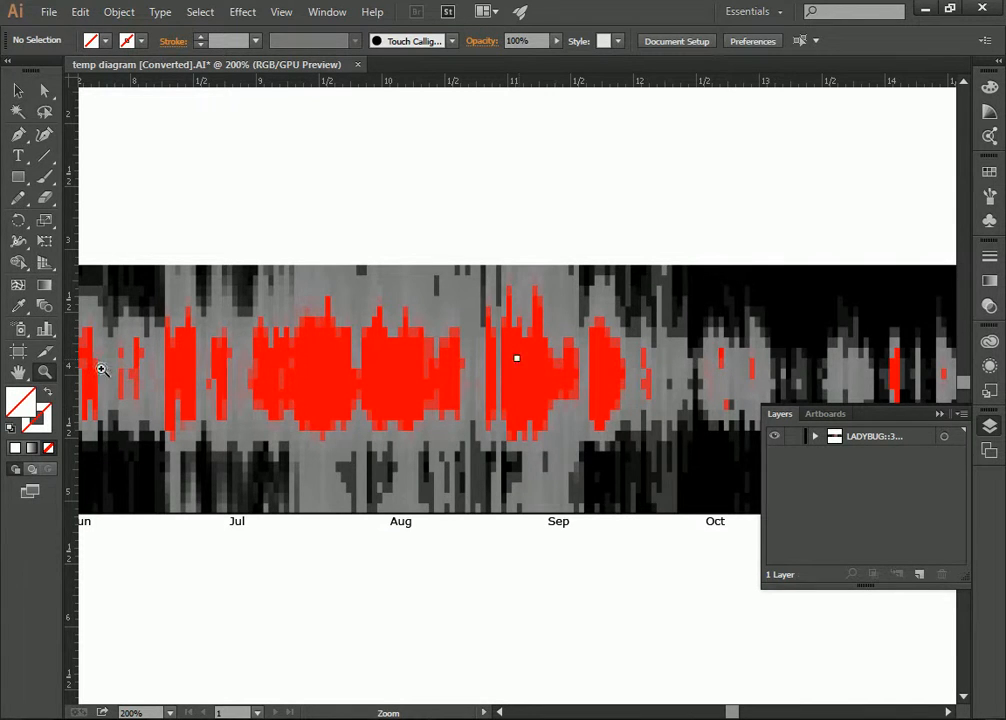
alt+click(354, 306)
alt+click(340, 325)
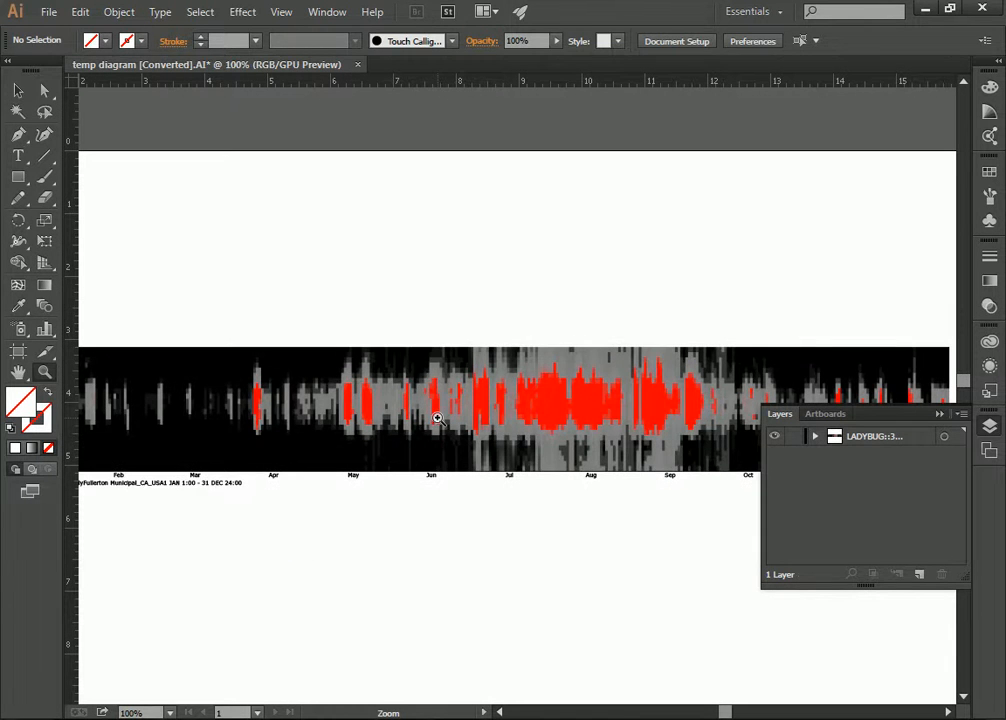
click(514, 407)
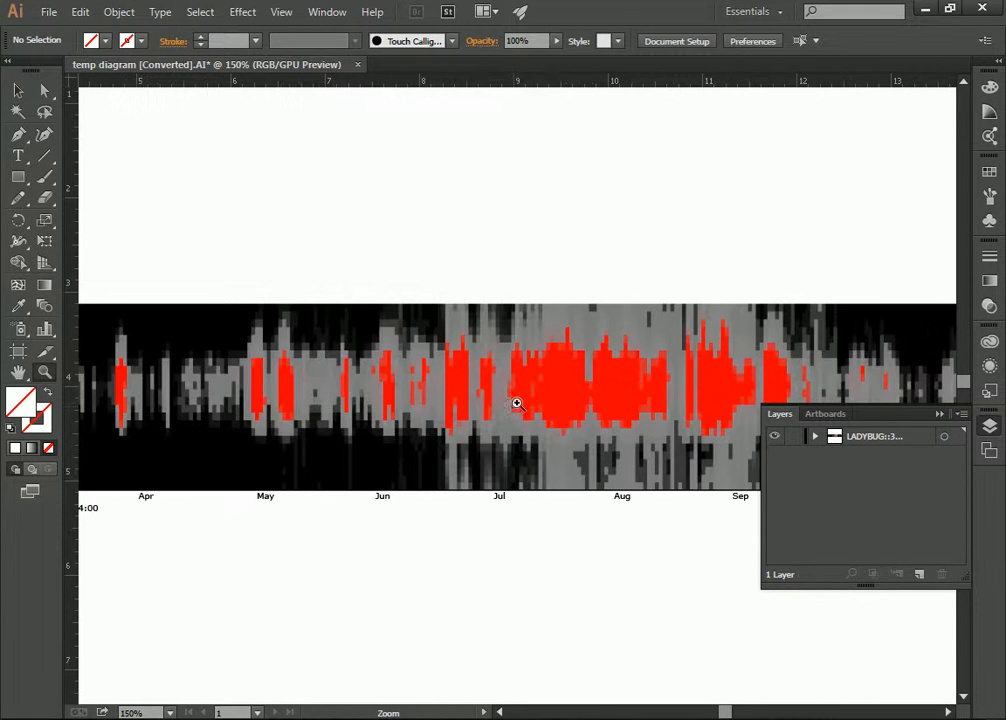
alt+click(400, 370)
alt+click(335, 374)
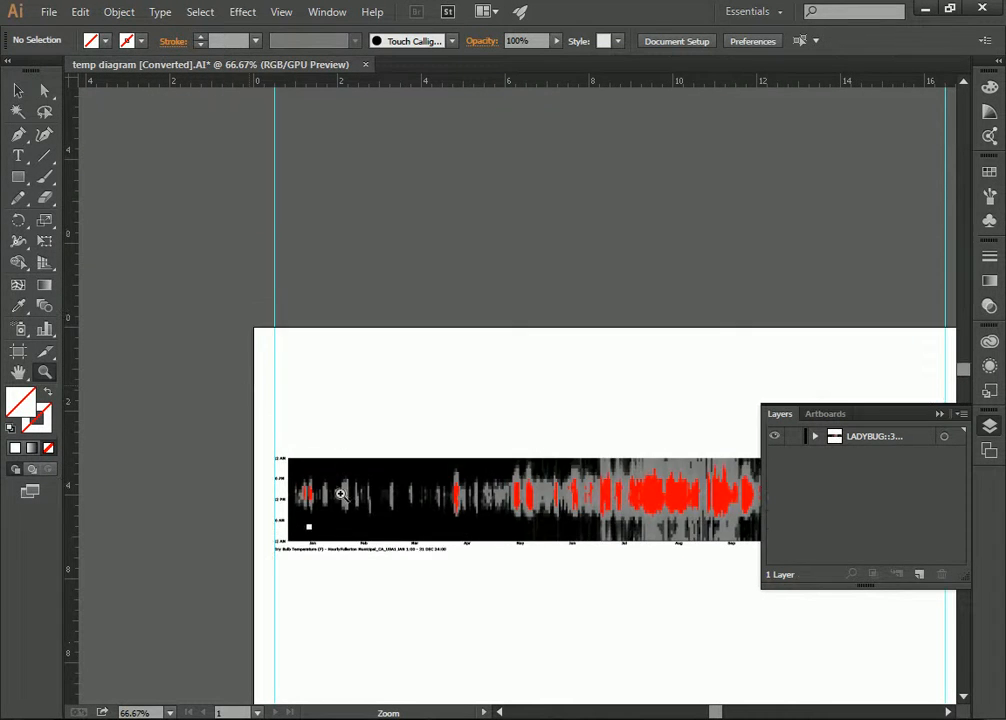
click(310, 450)
click(600, 438)
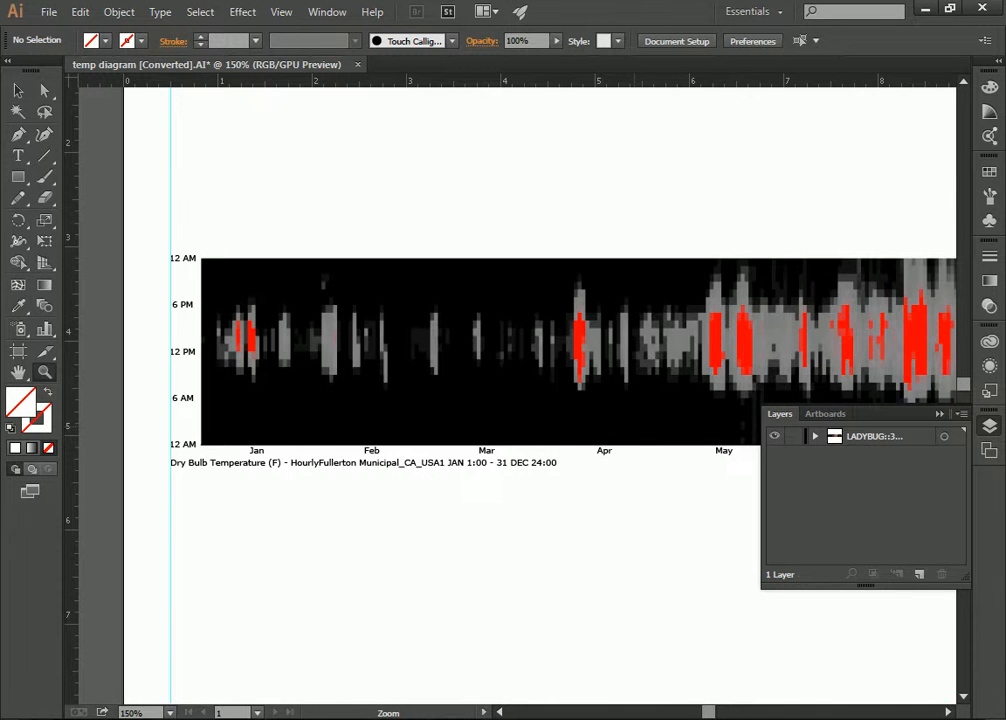
drag(706, 712, 729, 712)
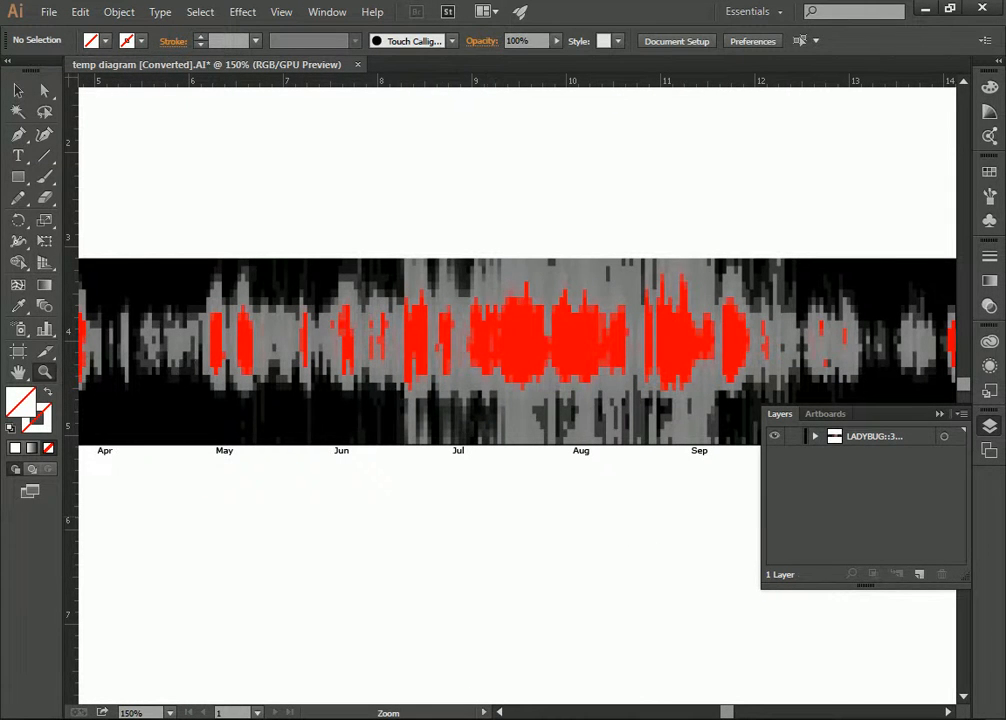
- Switch to Rhino, examine the grid lines on the baked chart for comparison, and return to Illustrator
key(alt+Tab)
click(289, 366)
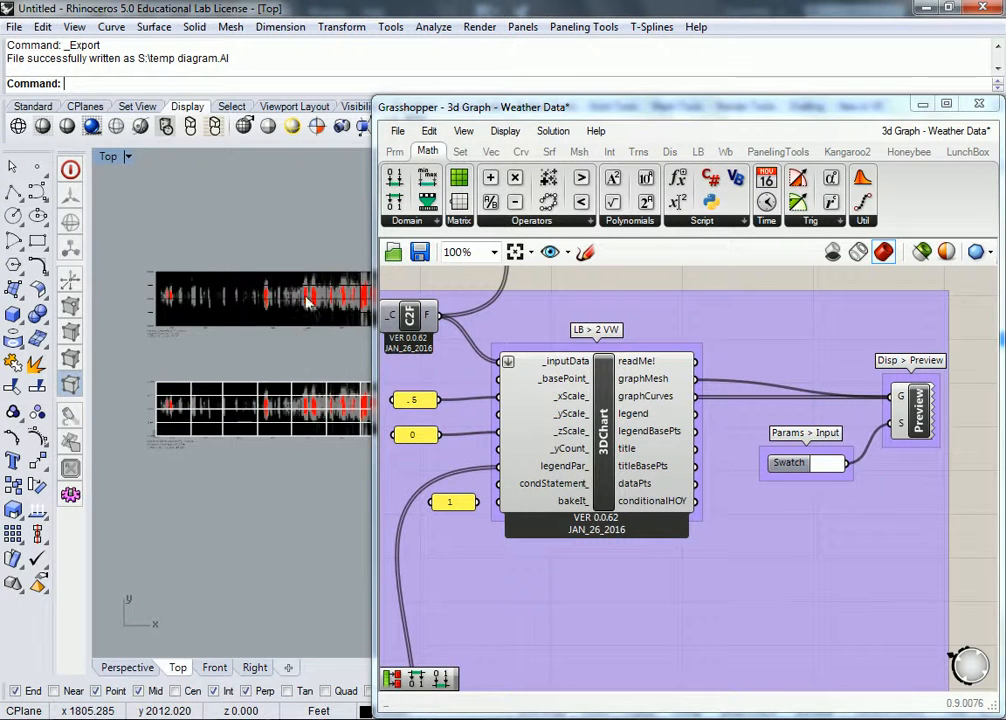
scroll(286, 300, up, 8)
middle_click(336, 310)
scroll(327, 355, up, 5)
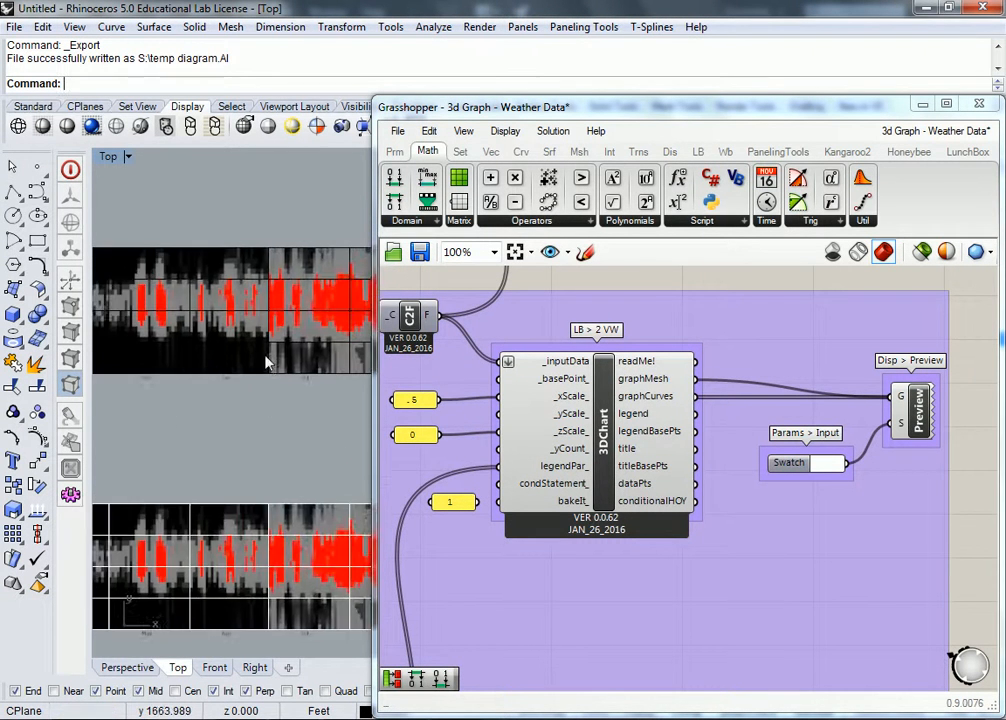
drag(327, 355, 196, 394)
drag(247, 467, 375, 435)
scroll(247, 434, down, 4)
scroll(273, 432, up, 4)
scroll(256, 406, up, 2)
scroll(254, 483, down, 2)
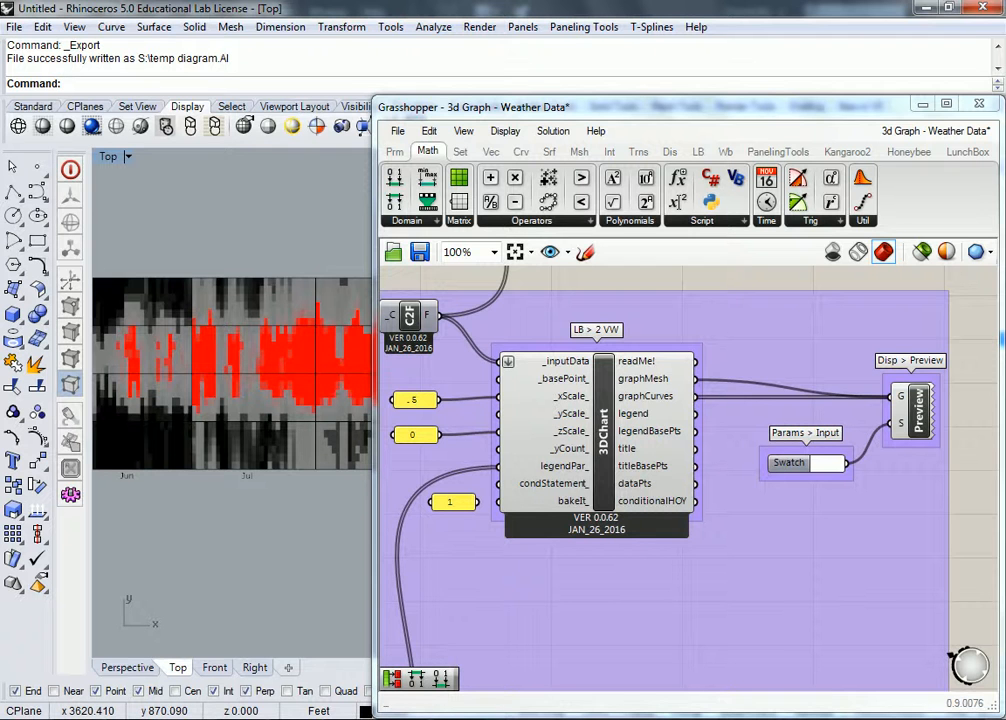
mouse_move(455, 718)
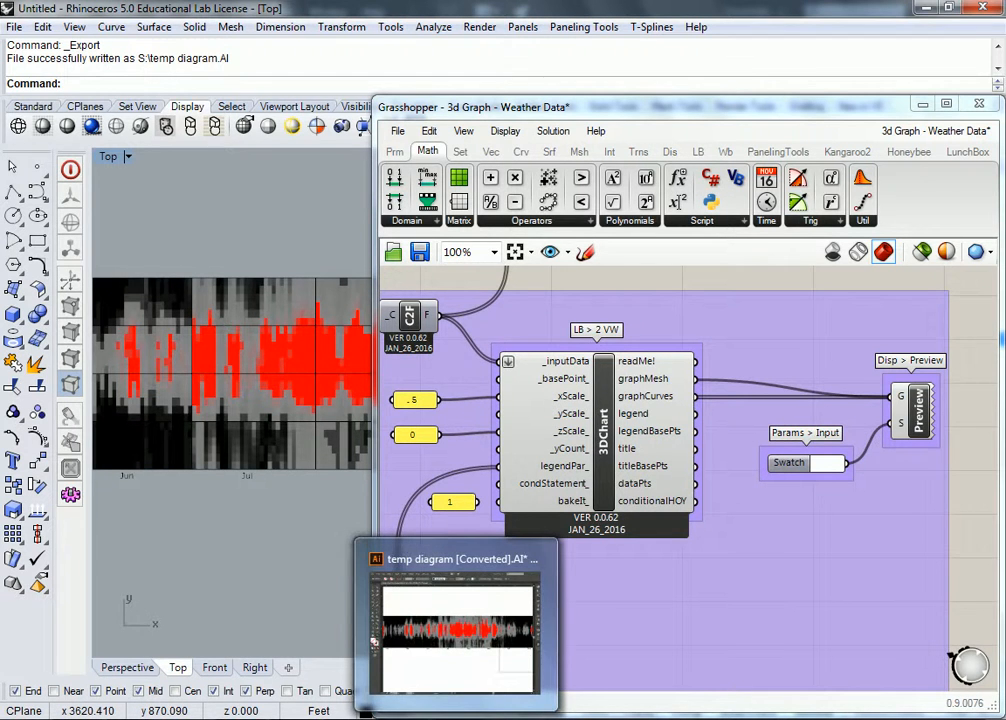
click(455, 625)
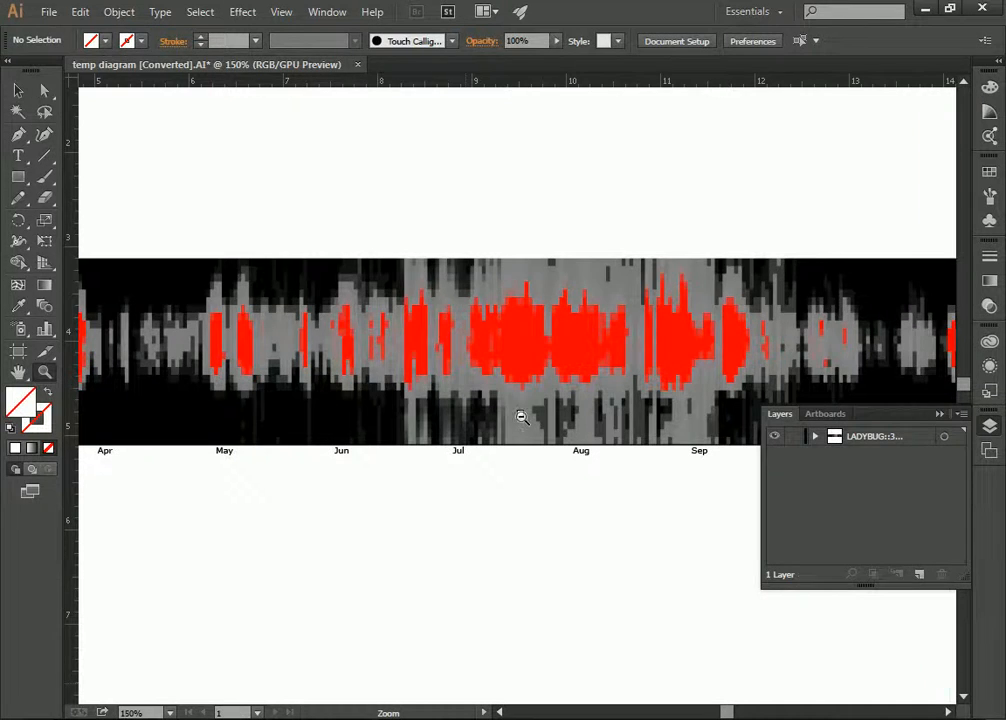
- Try an opacity of 50% on the legend's colour swatches above the lowest one, and undo it
alt+click(489, 333)
alt+click(496, 330)
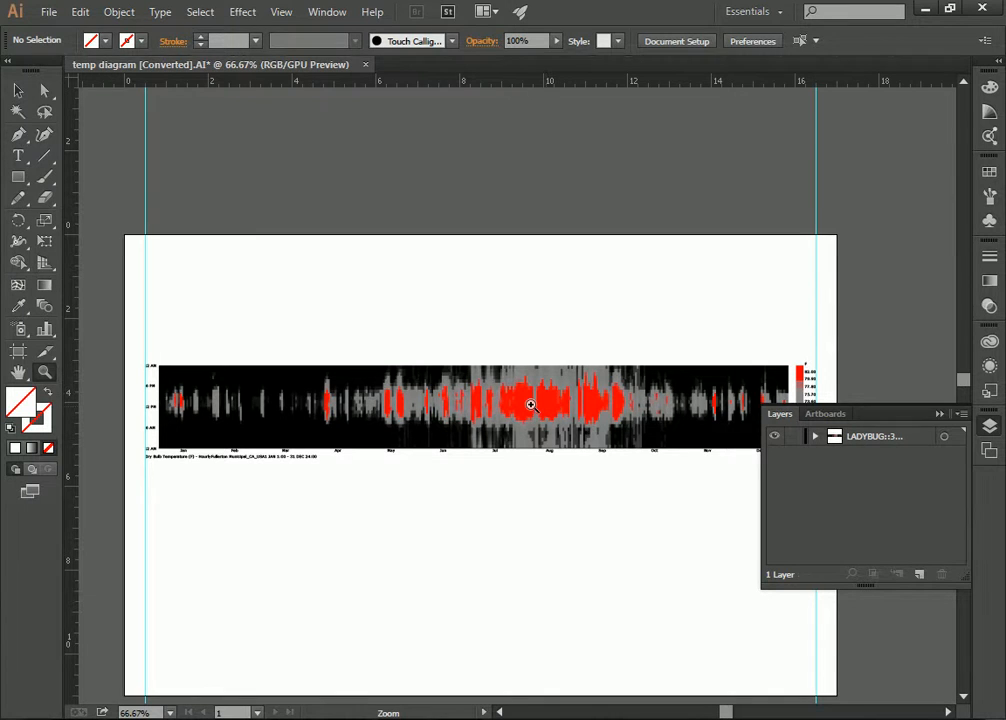
scroll(576, 332, down, 1)
scroll(576, 332, down, 1)
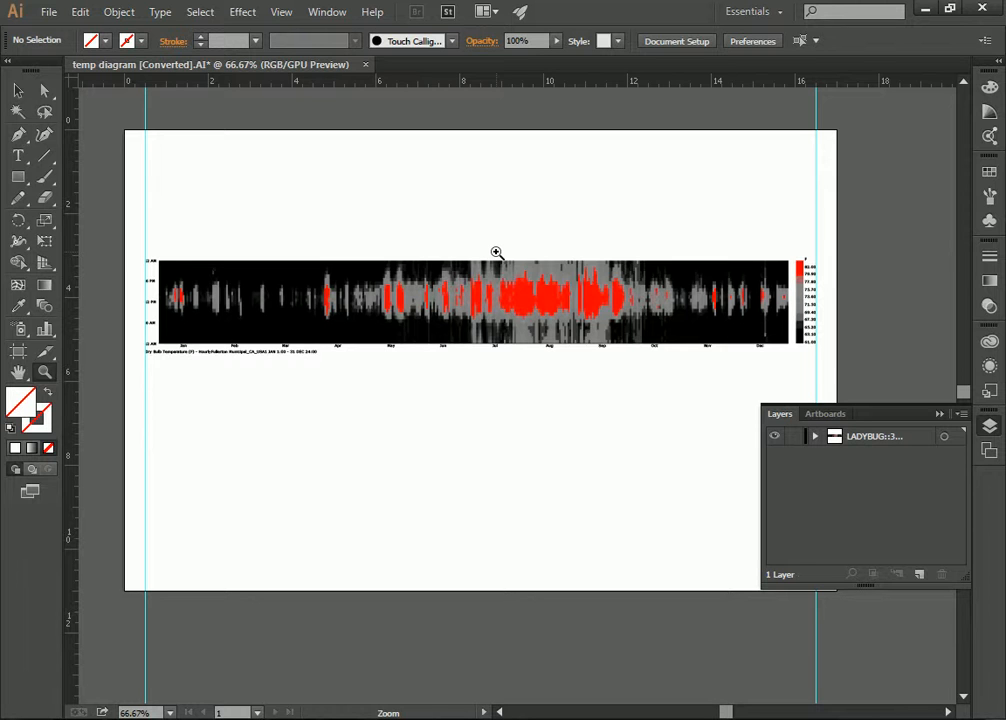
key(v)
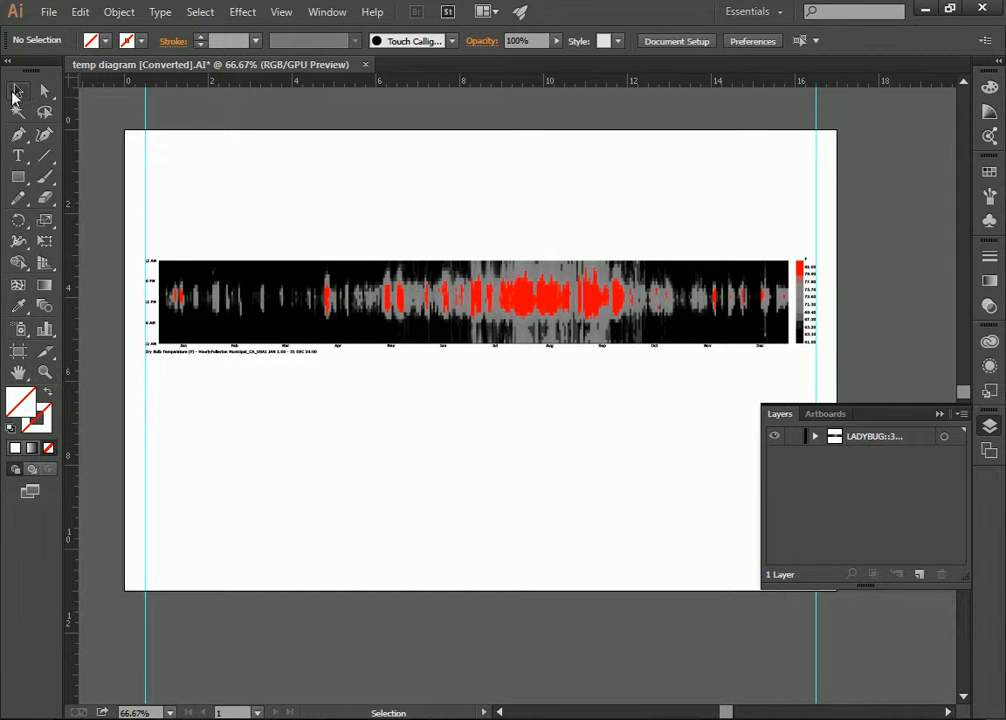
click(798, 264)
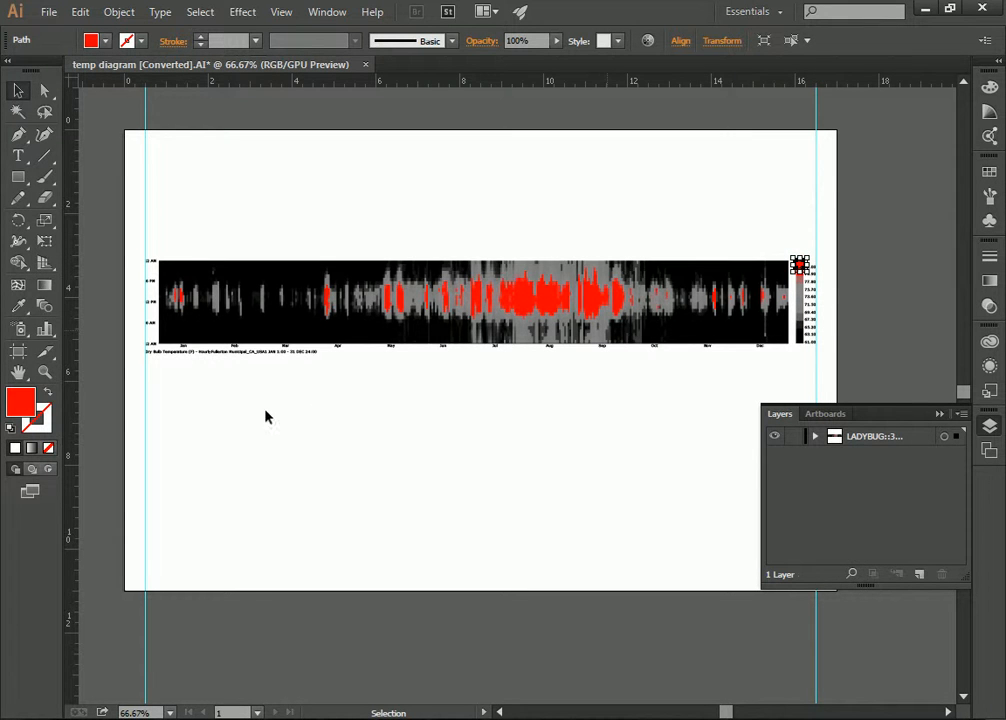
key(z)
key(ctrl+equal)
key(ctrl+equal)
key(ctrl+equal)
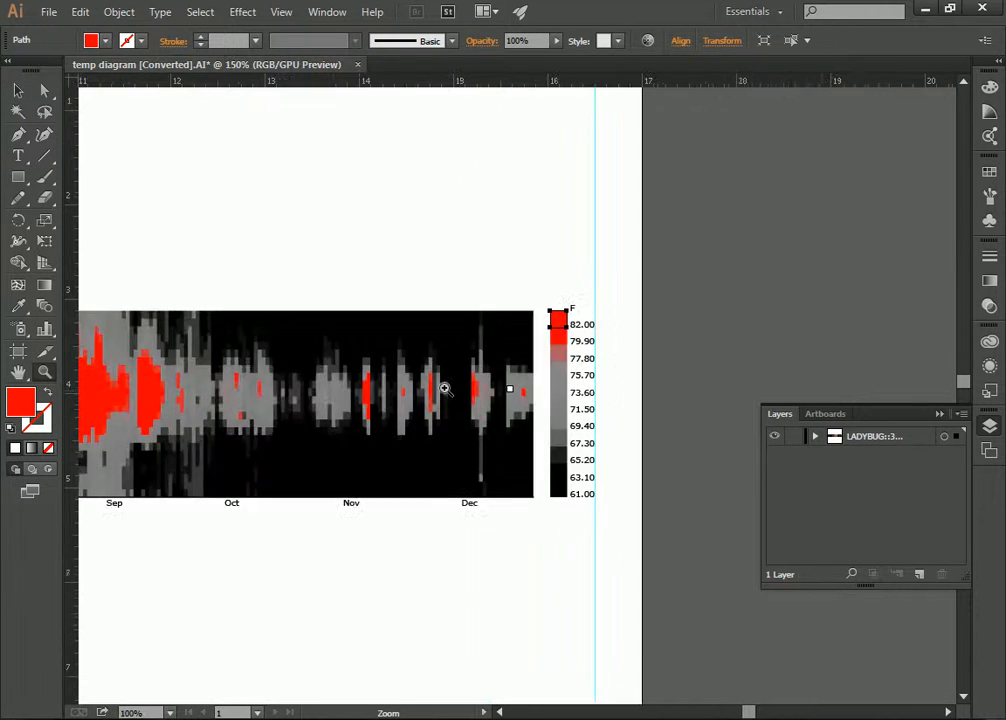
key(ctrl+equal)
key(v)
drag(485, 171, 447, 585)
click(510, 40)
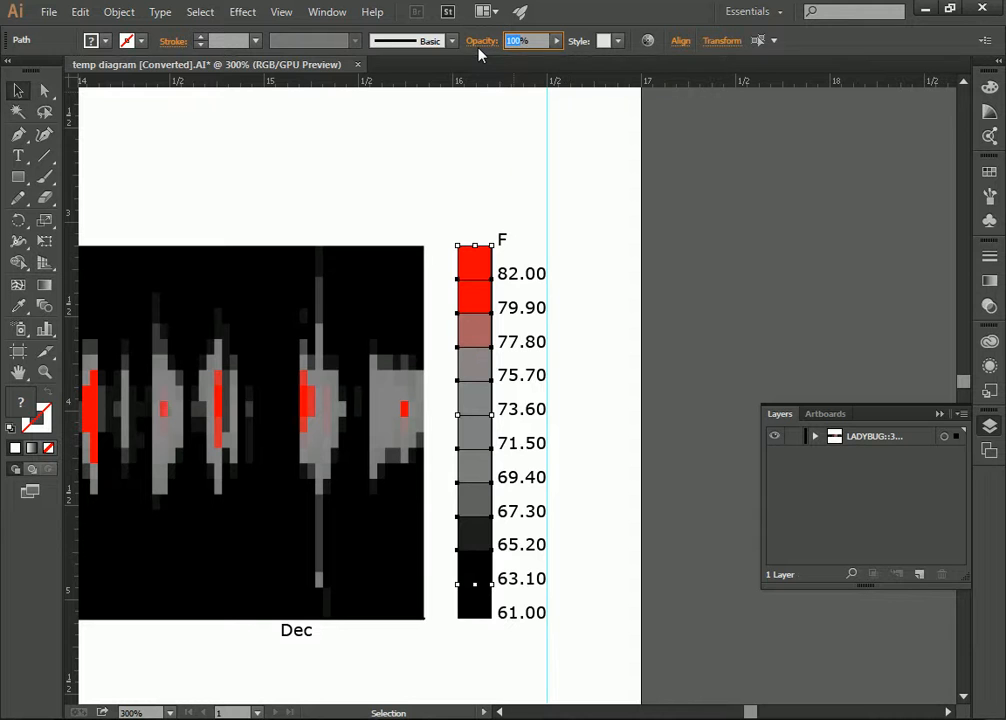
text(50)
key(Return)
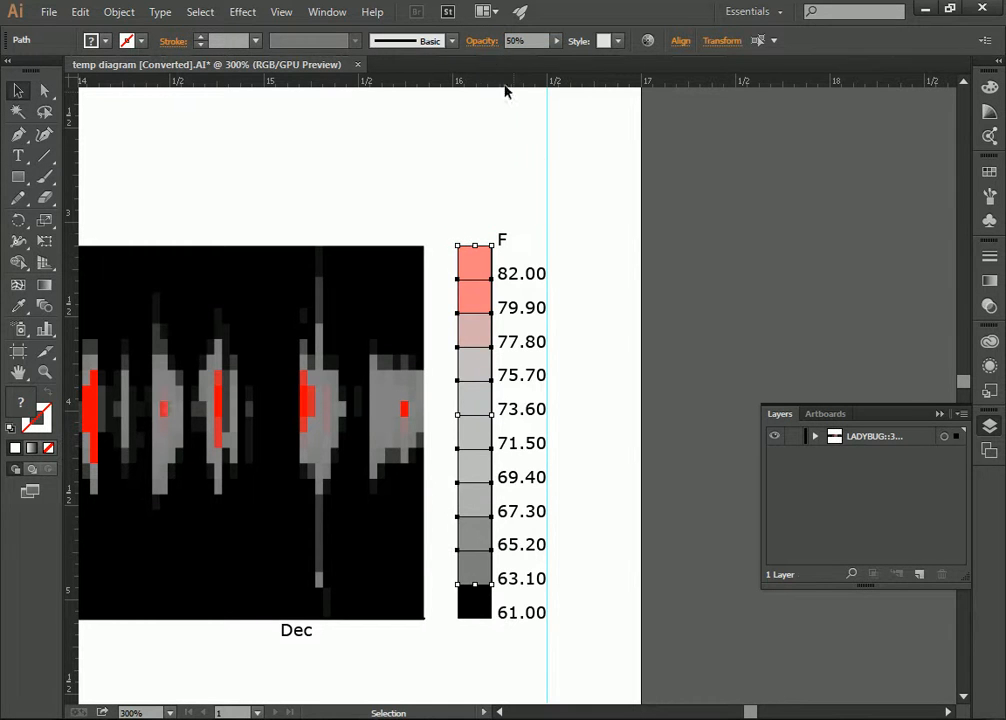
click(532, 171)
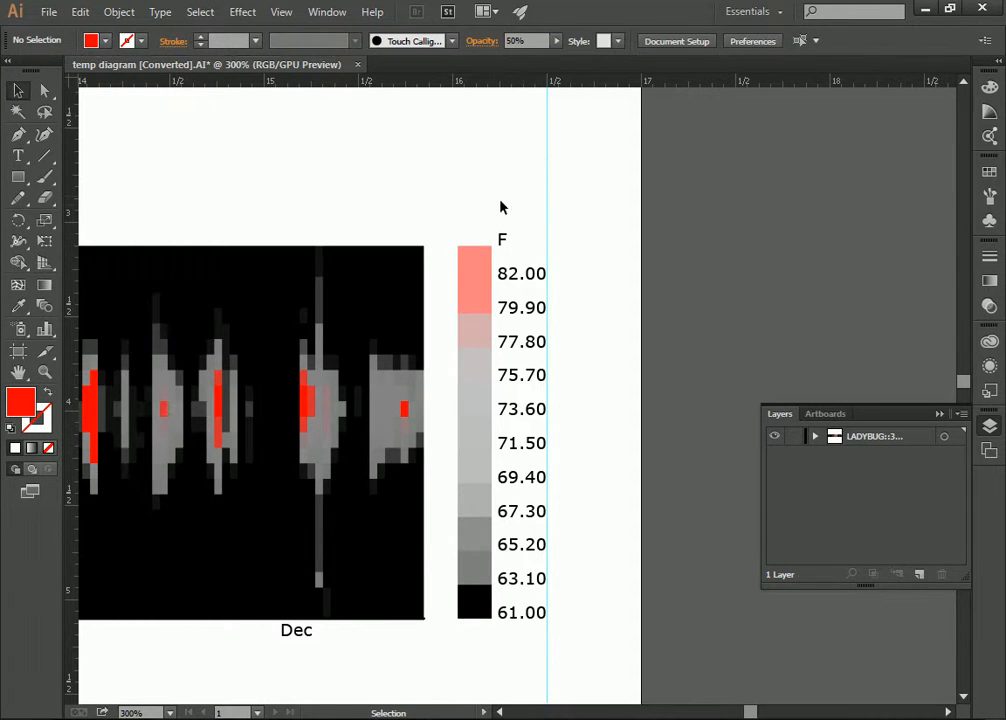
key(ctrl+z)
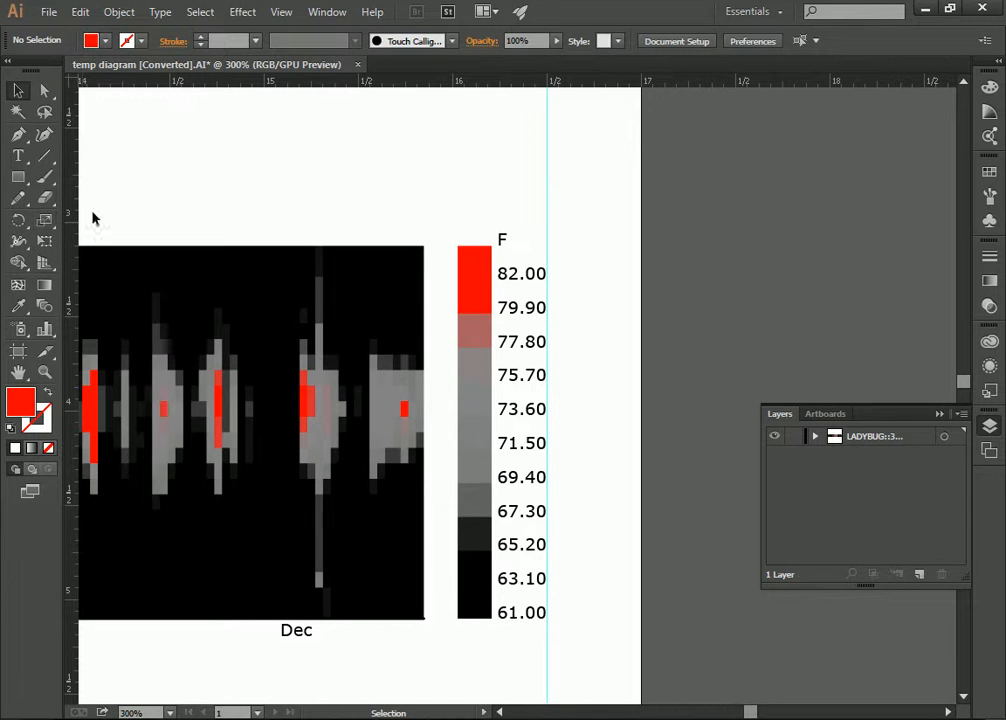
- Draw a red rectangle covering the whole legend and send it to the back, behind the swatches and labels
click(105, 42)
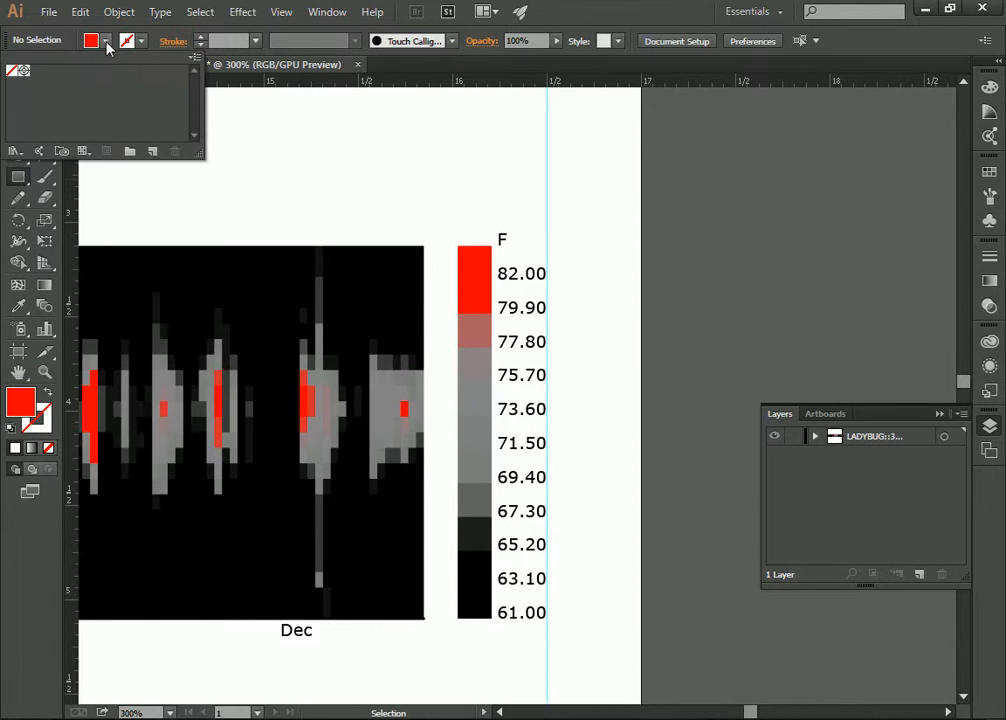
click(420, 143)
drag(431, 193, 582, 630)
right_click(496, 215)
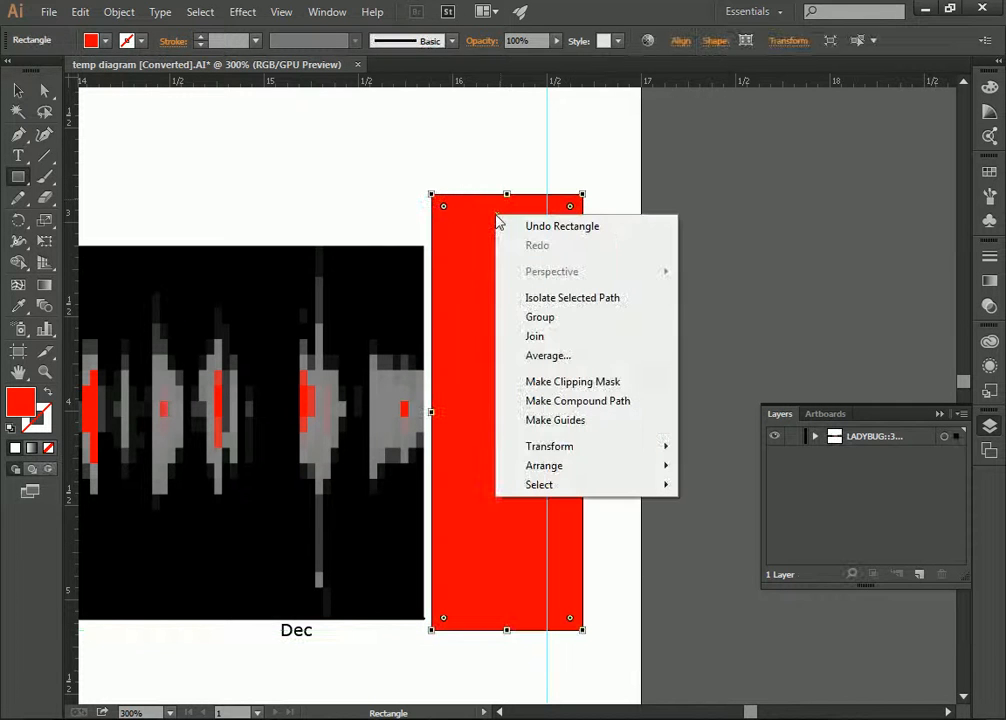
mouse_move(642, 475)
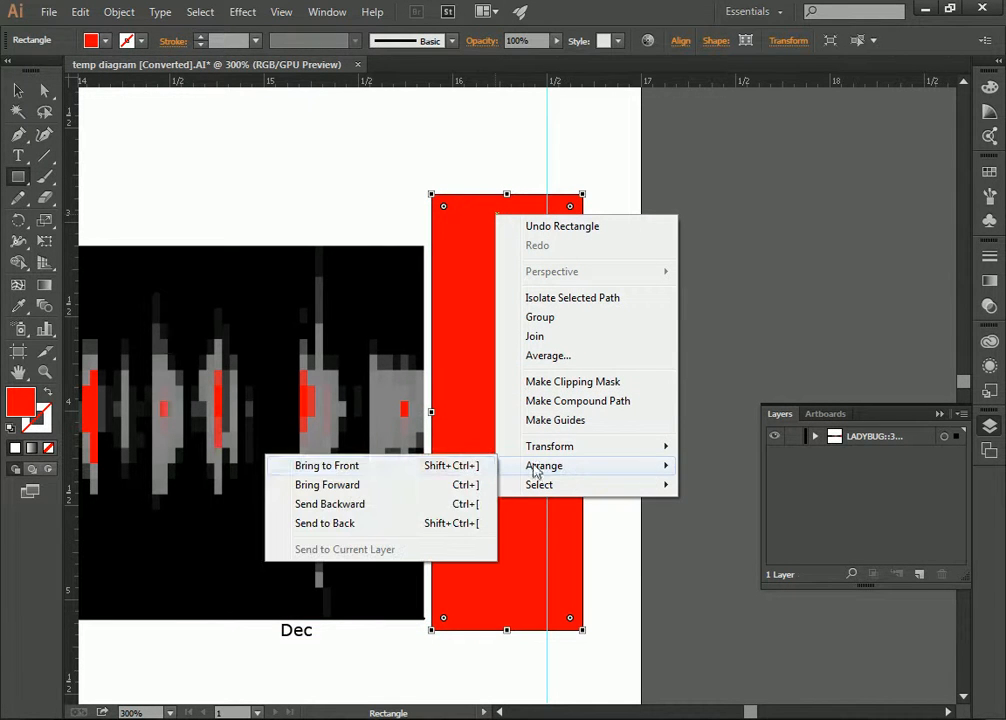
click(339, 530)
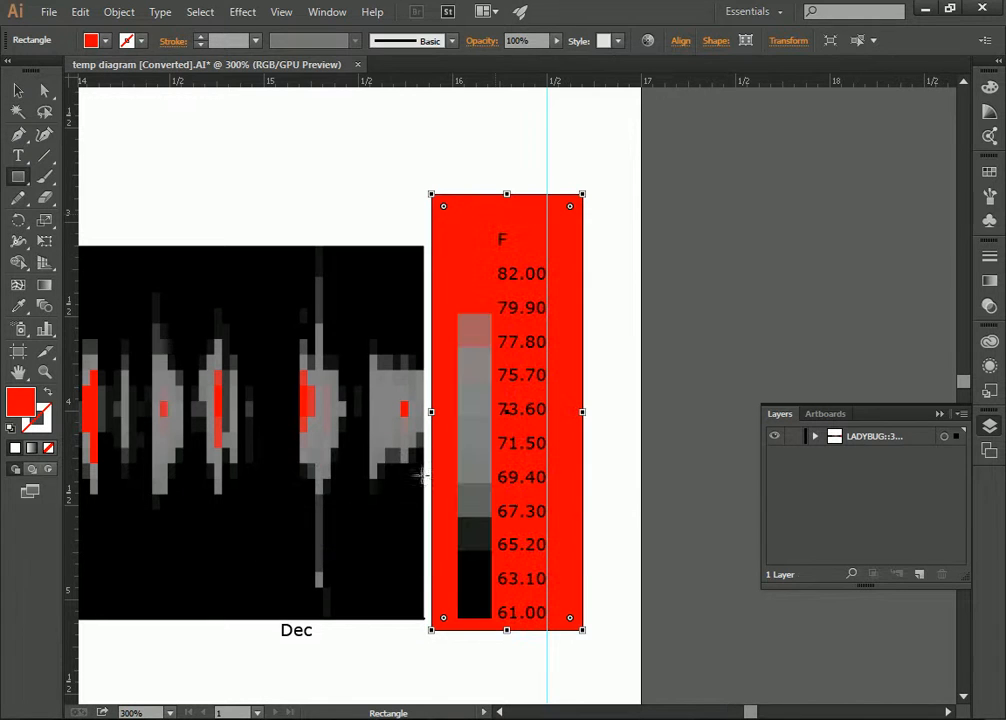
click(18, 90)
click(406, 222)
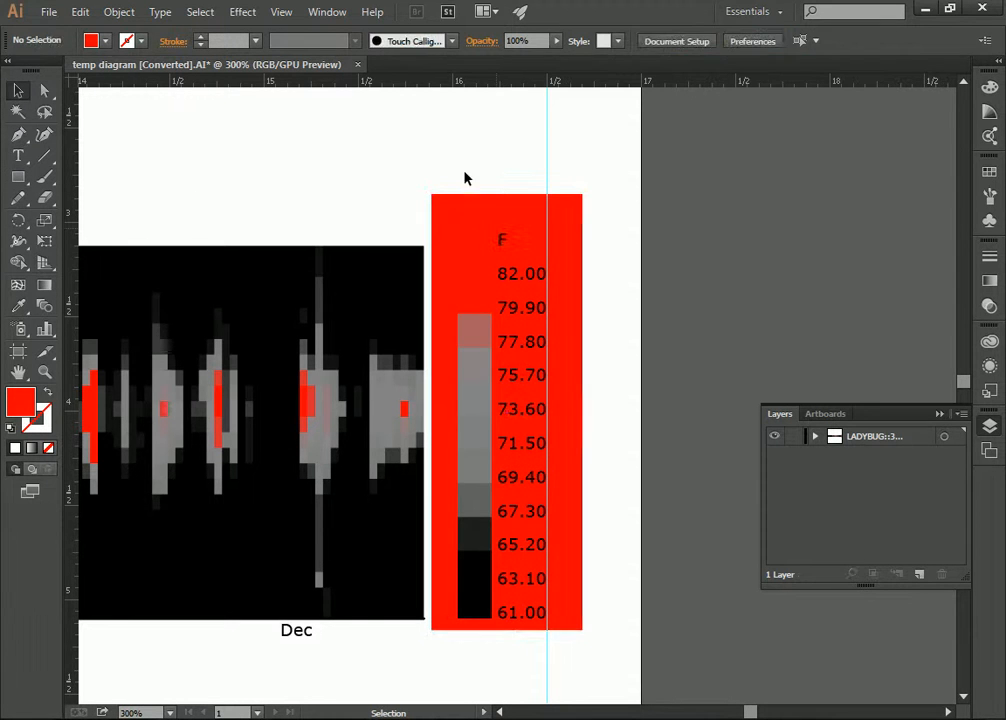
- Select the legend's swatches and labels without the red rectangle and set their opacity to 25%
drag(451, 165, 568, 615)
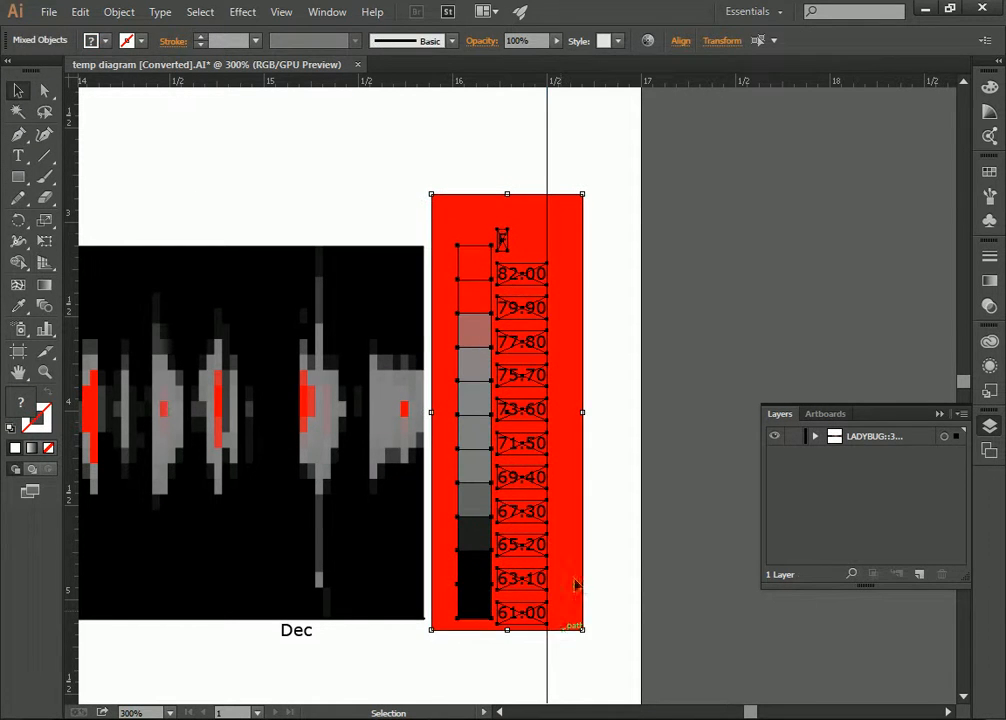
shift+click(562, 200)
click(516, 40)
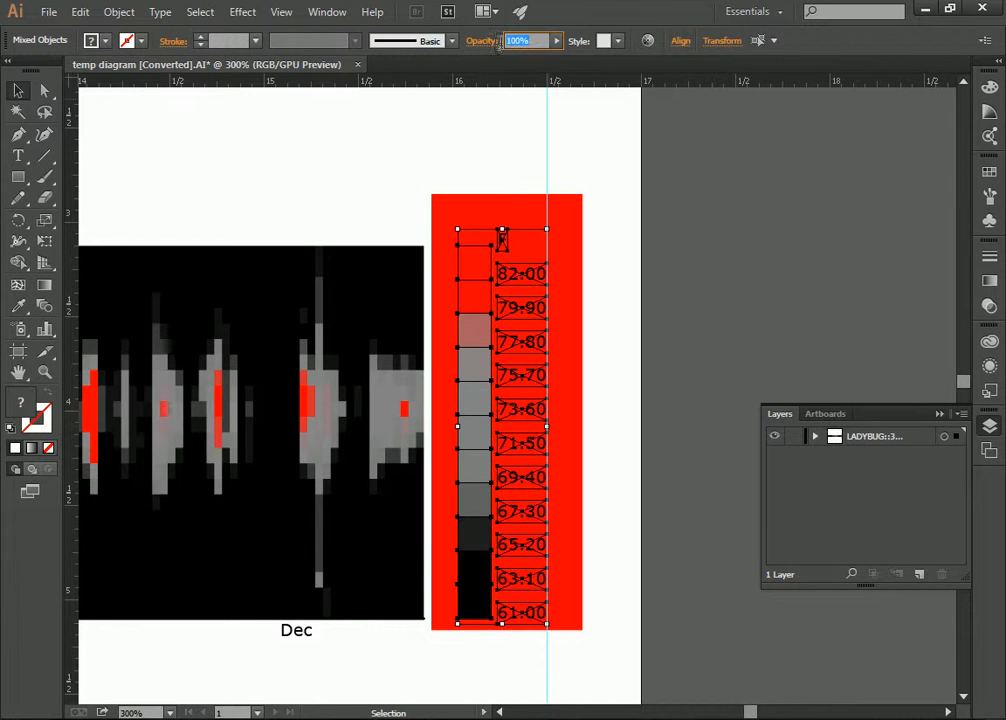
text(25)
key(Return)
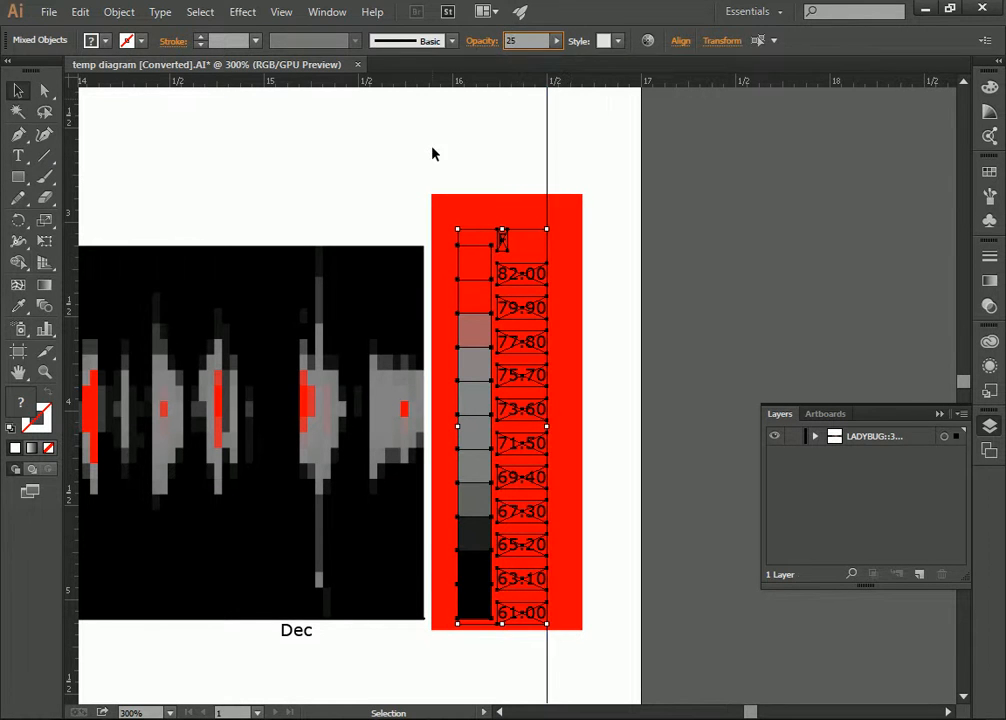
click(432, 153)
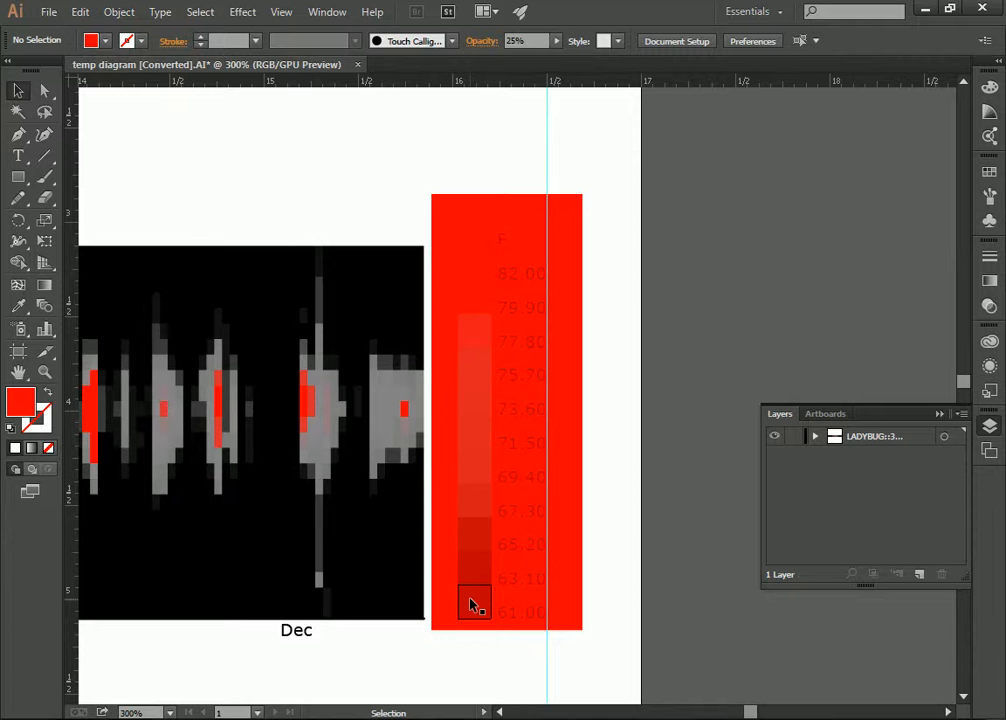
- Undo the legend's opacity change and delete the red rectangle behind it
key(ctrl+z)
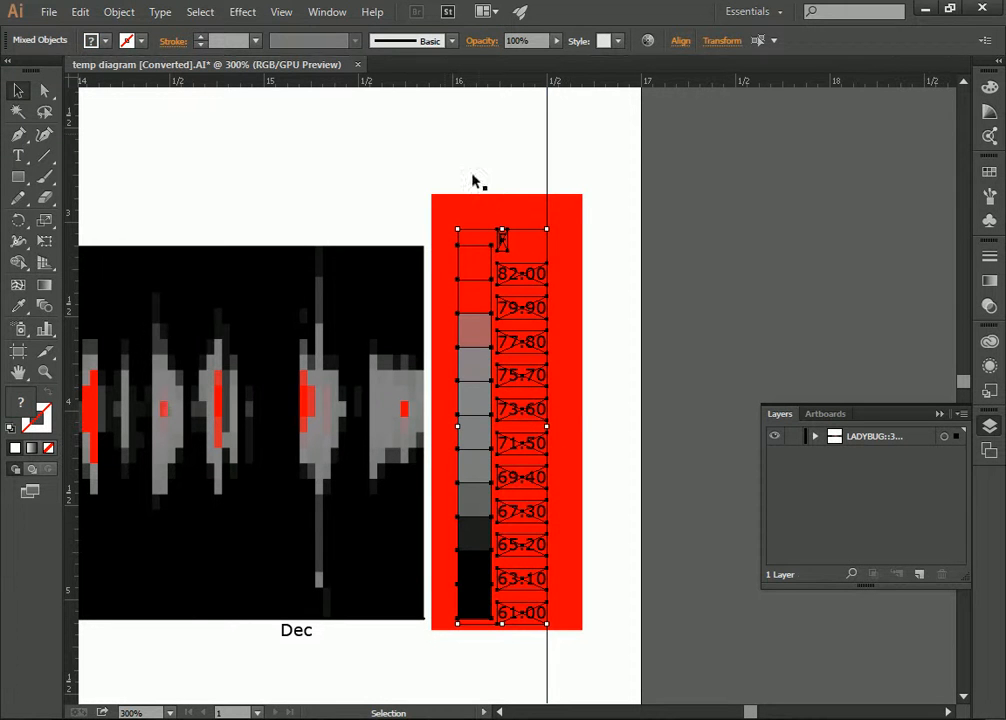
click(493, 201)
key(Delete)
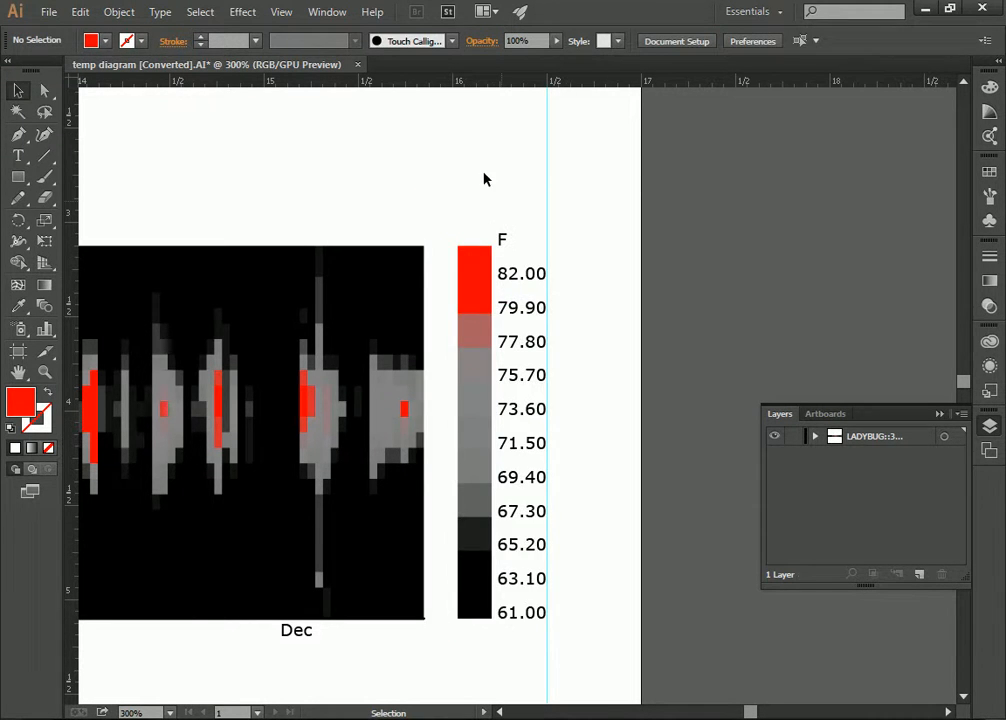
- Examine the full chart on the artboard, and inspect its September to December end and legend up close
click(43, 372)
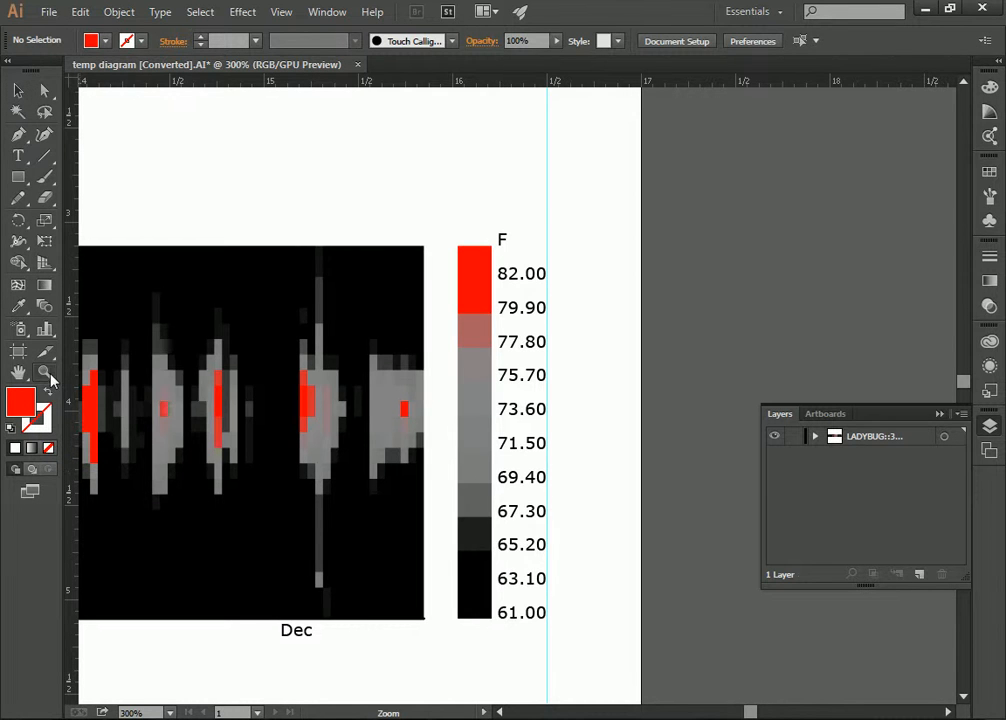
alt+click(384, 222)
alt+click(420, 364)
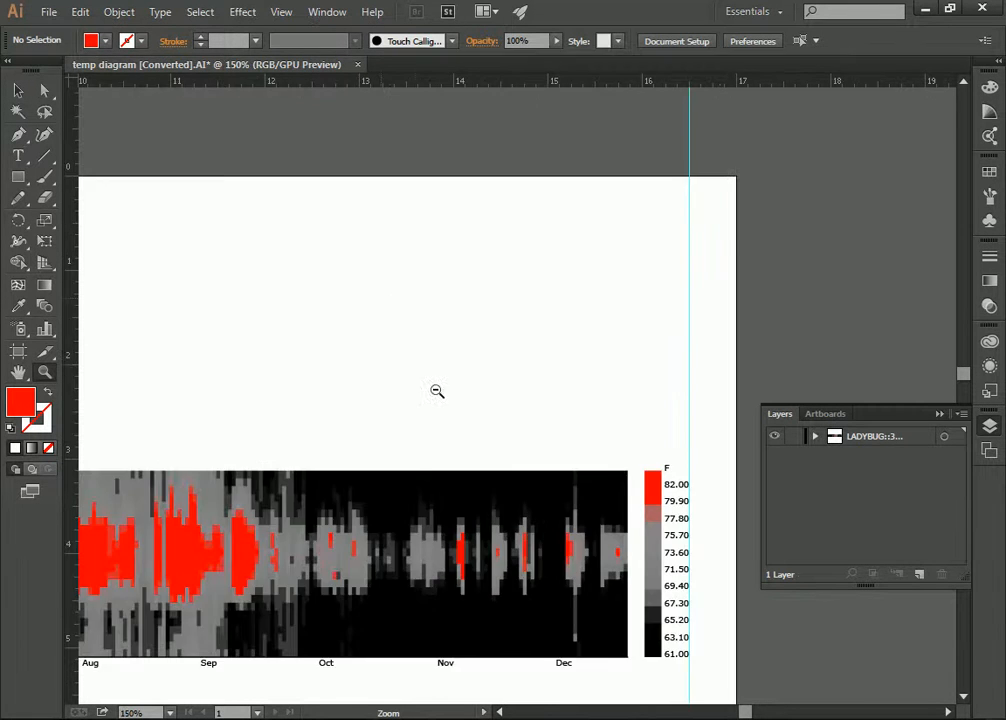
alt+click(436, 393)
alt+click(436, 393)
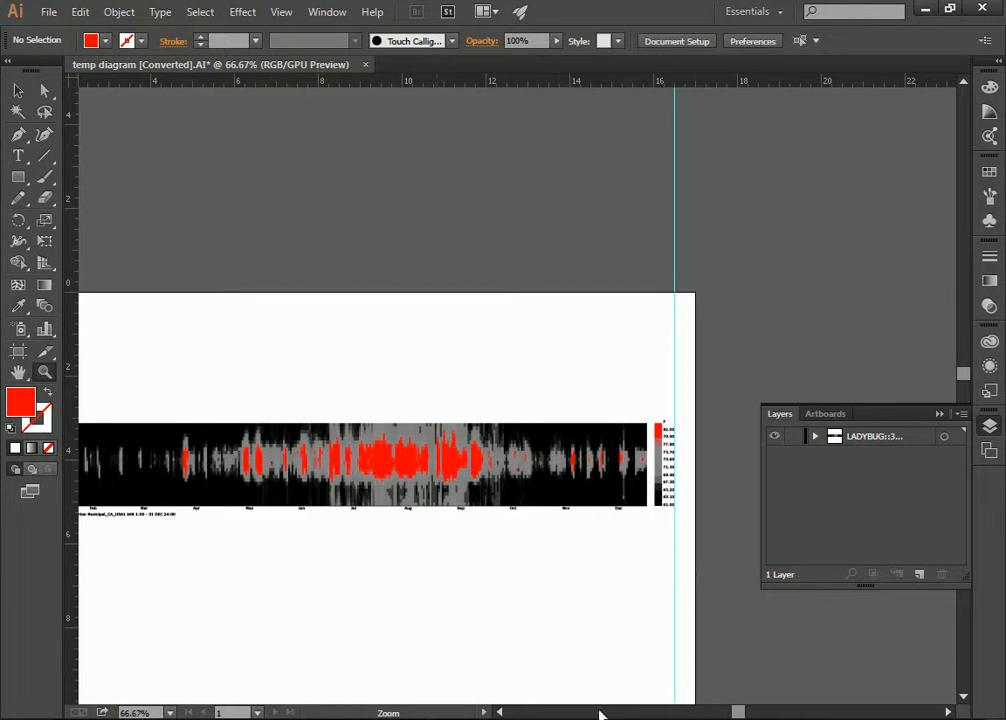
drag(741, 712, 731, 713)
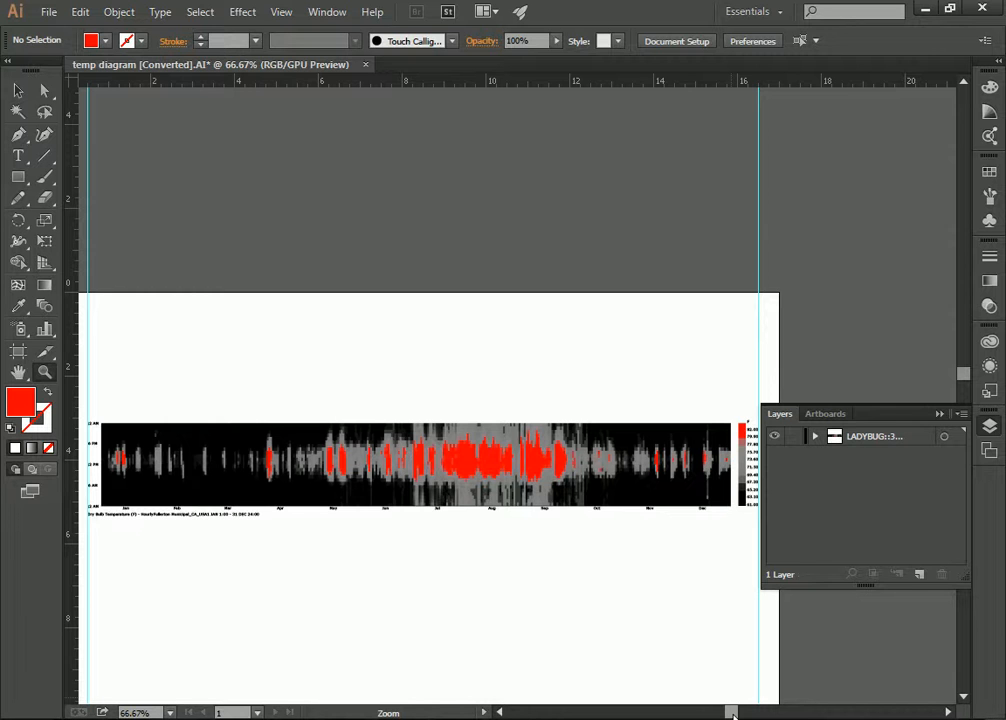
click(698, 445)
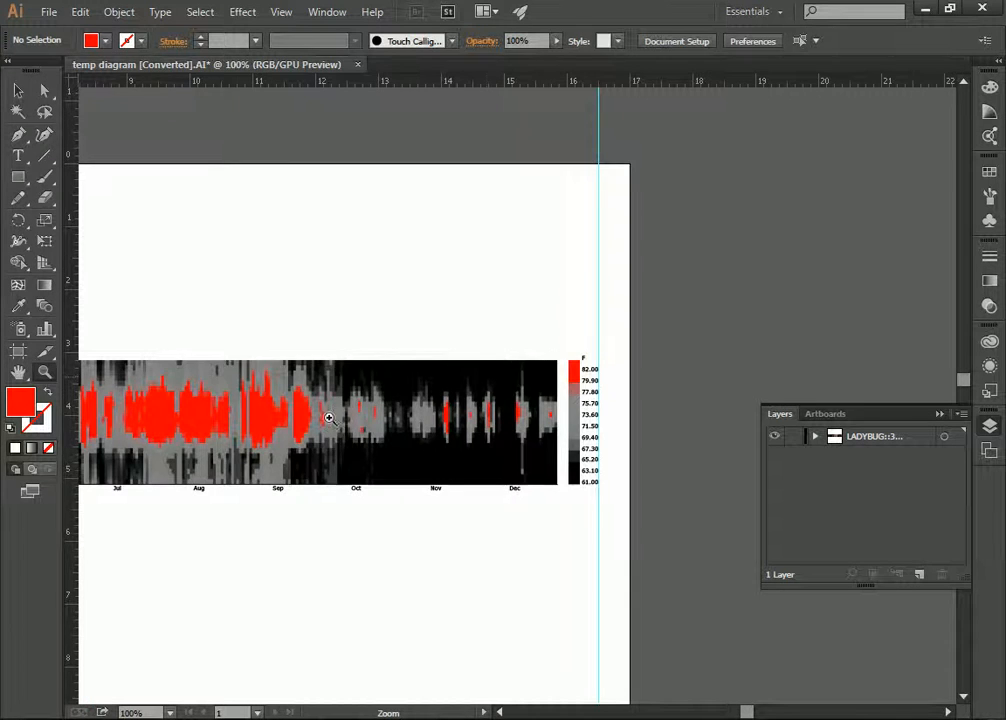
scroll(329, 416, up, 1)
click(362, 463)
scroll(680, 390, up, 1)
click(700, 411)
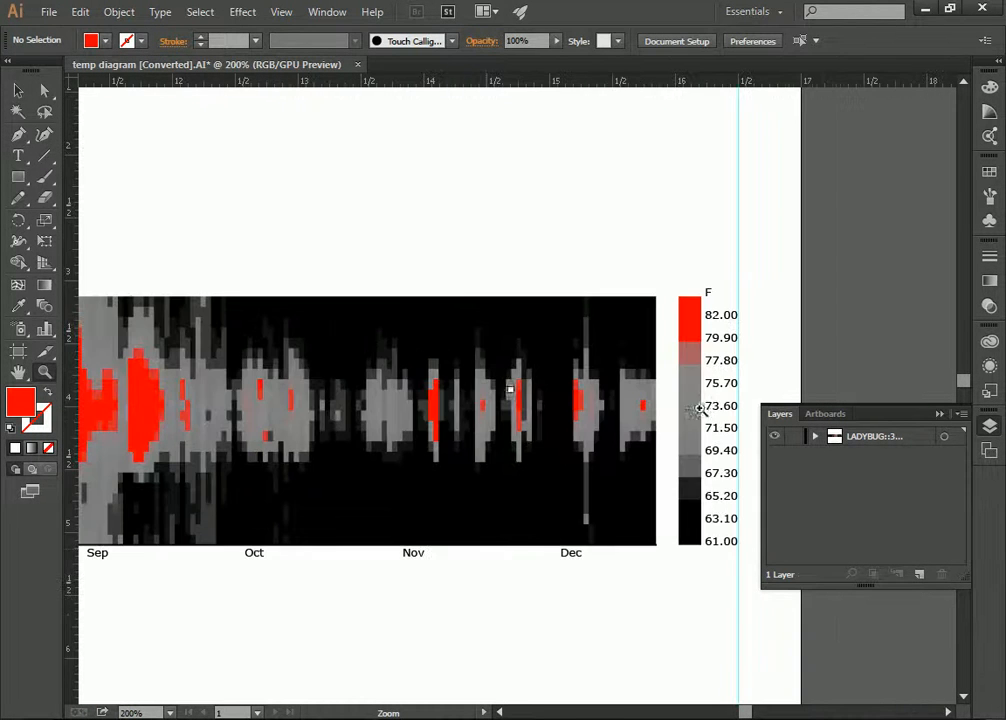
drag(746, 714, 744, 714)
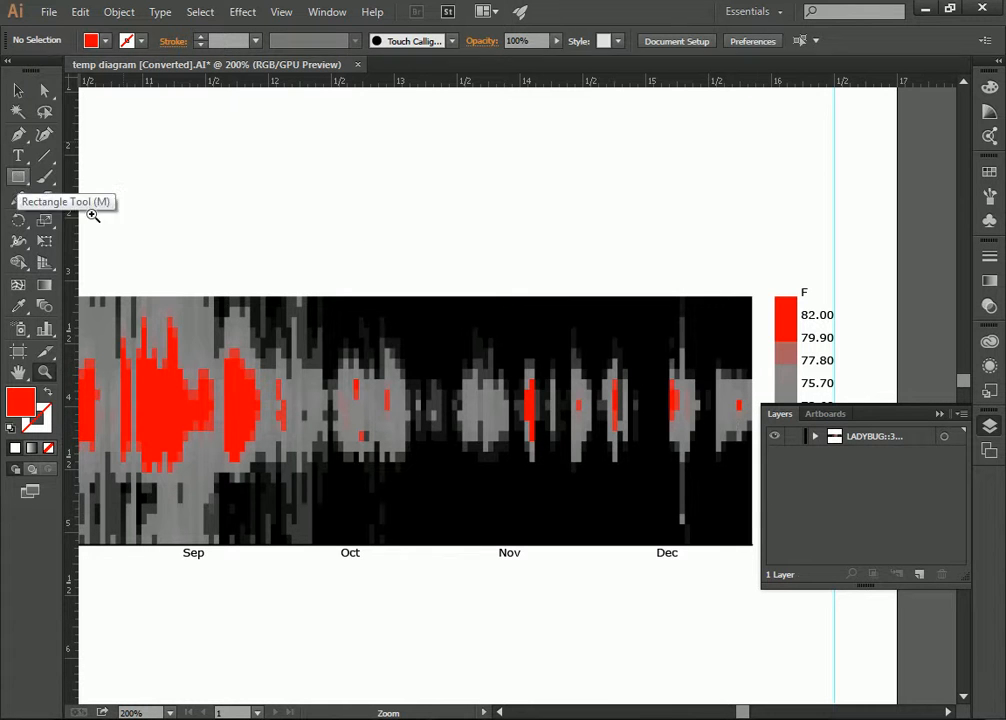
- Create a new layer above the Ladybug chart layer and name it White Overlay
click(920, 576)
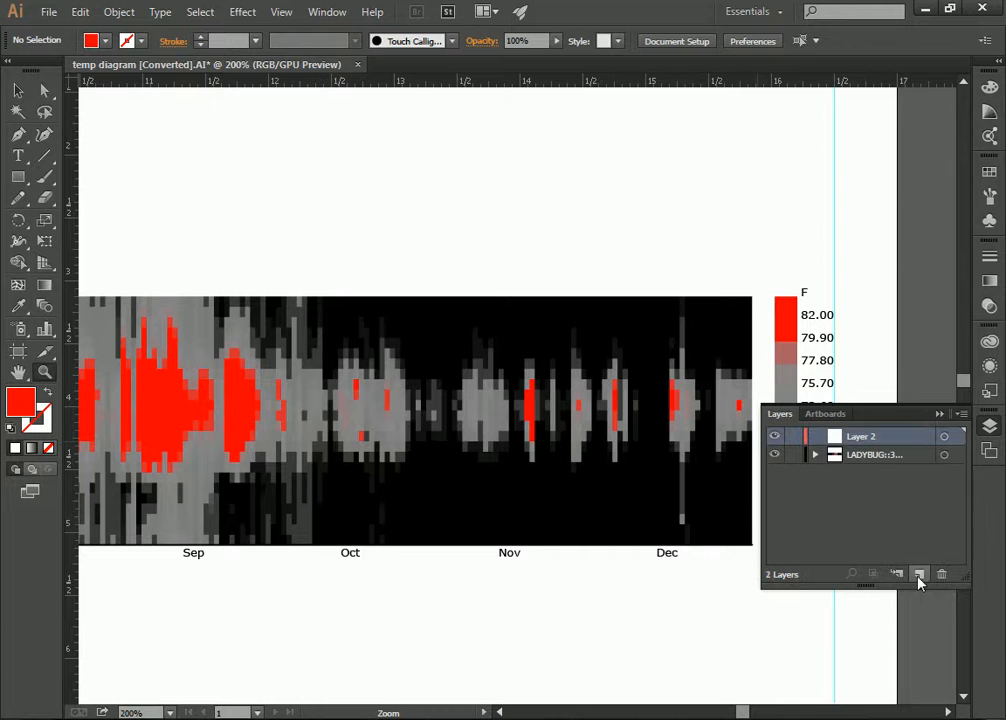
double_click(878, 437)
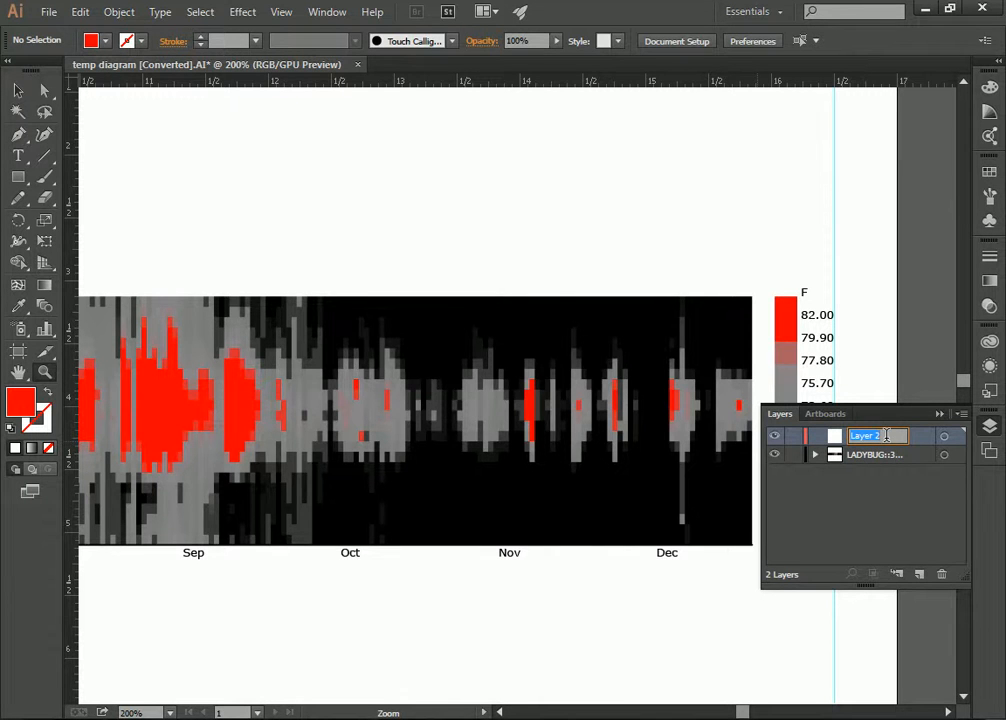
text(White Overlay)
key(Return)
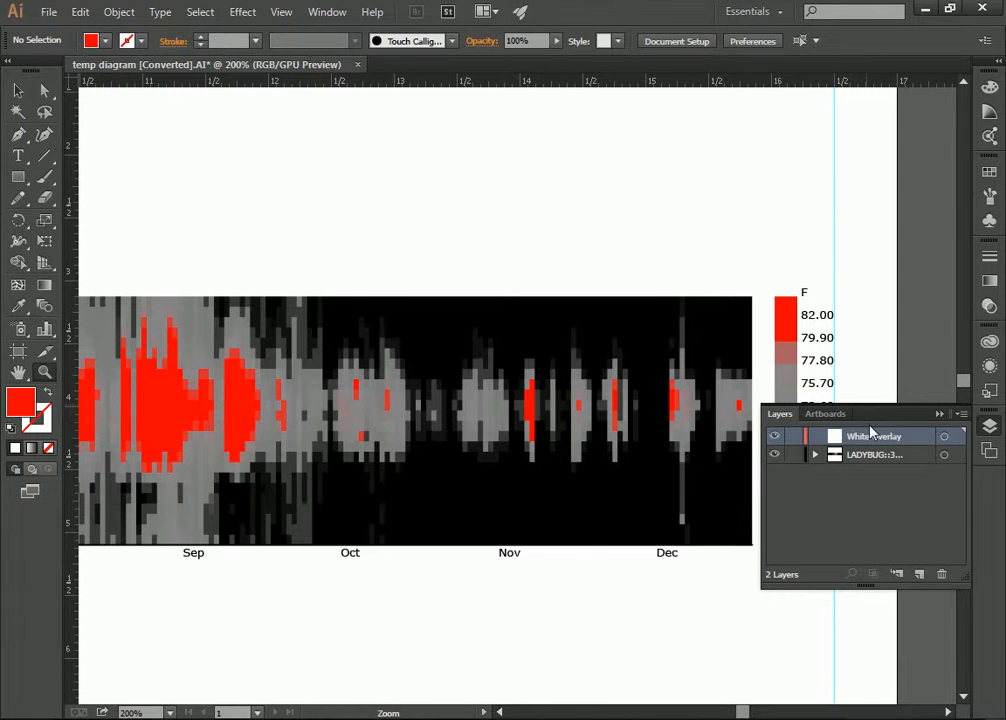
- Start the Rectangle tool for the White Overlay layer and set the fill colour to white, FFFFFF
click(20, 178)
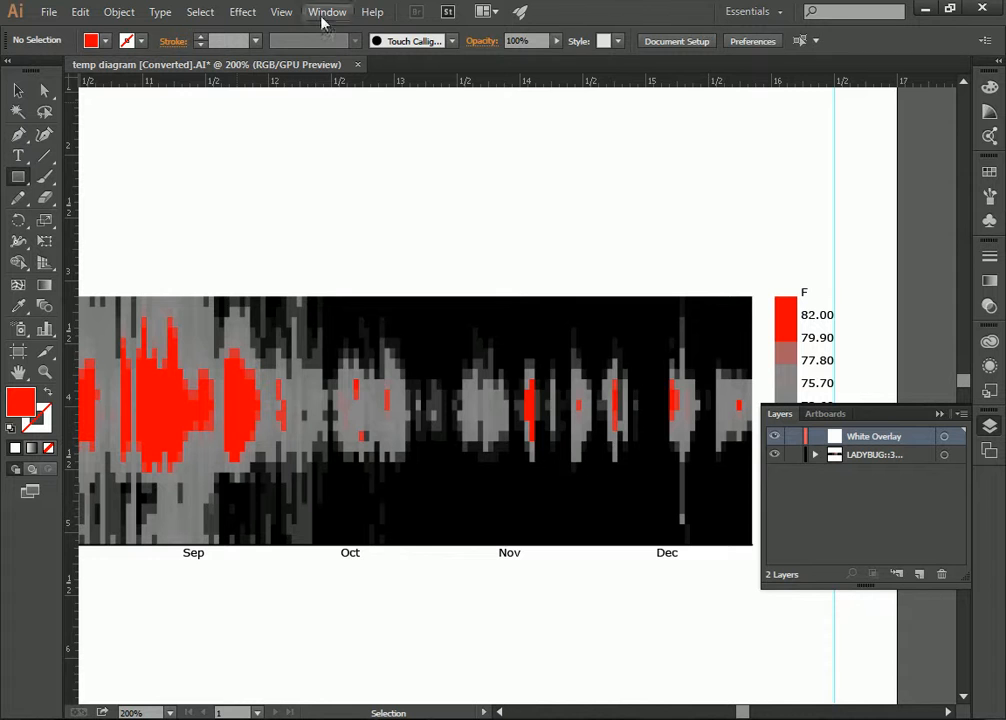
click(104, 46)
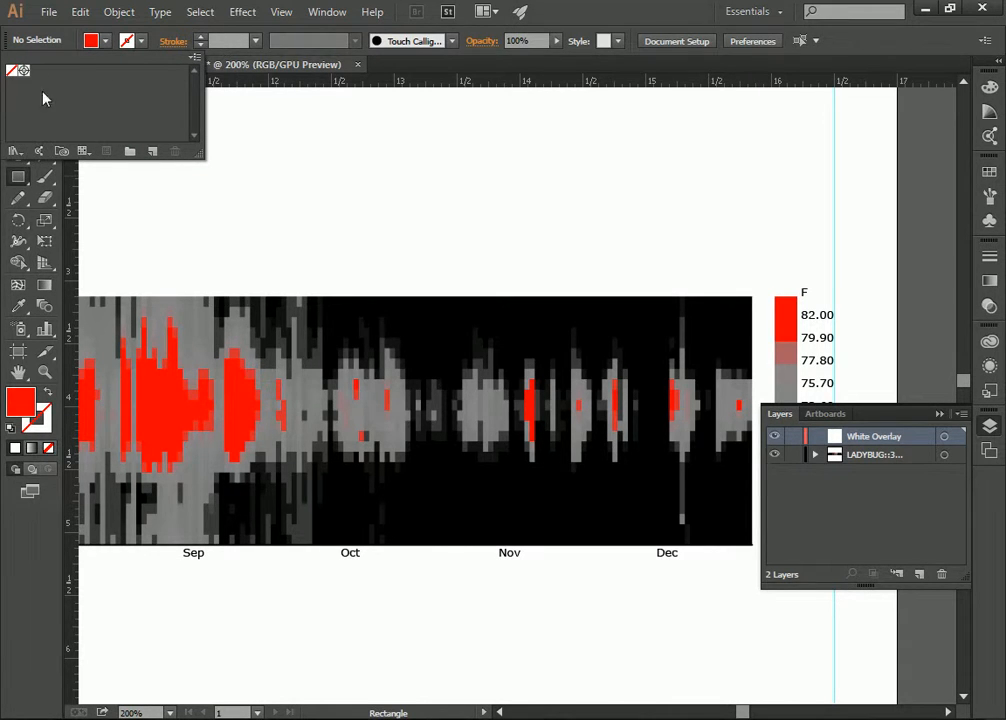
click(18, 405)
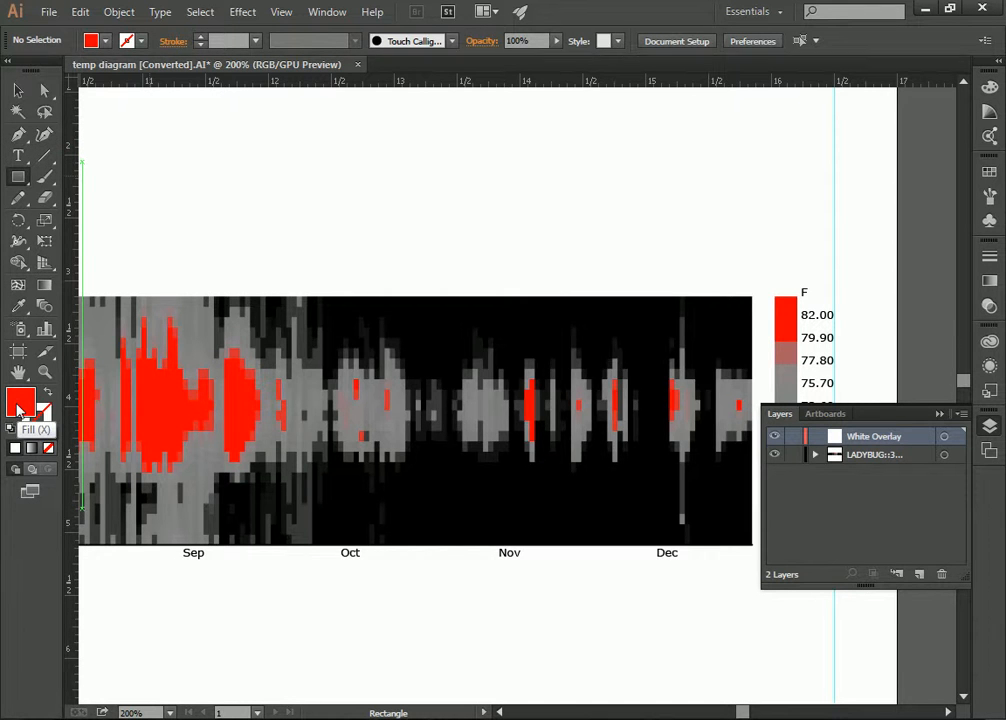
double_click(18, 408)
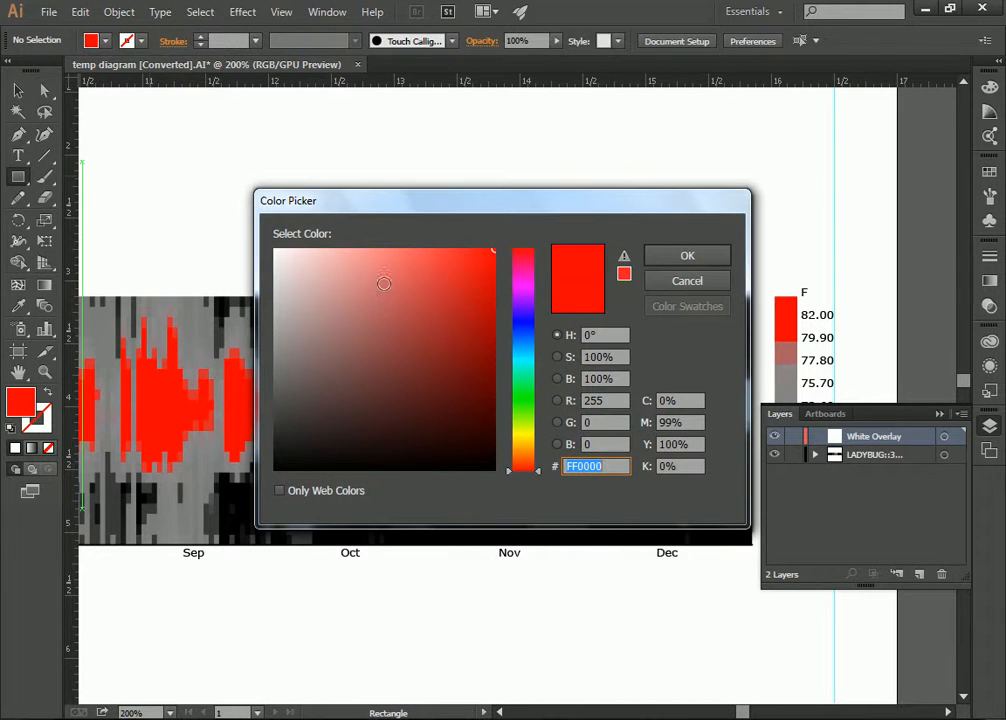
click(275, 250)
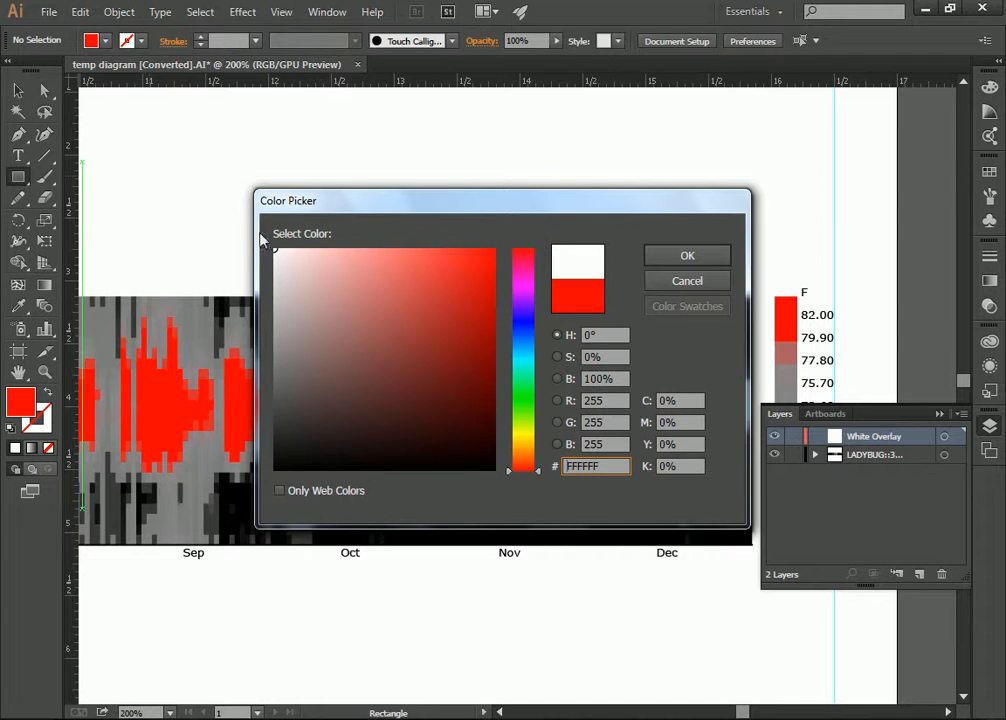
click(689, 256)
- Save the white fill as a new RGB process colour swatch with R, G and B at 255
click(108, 43)
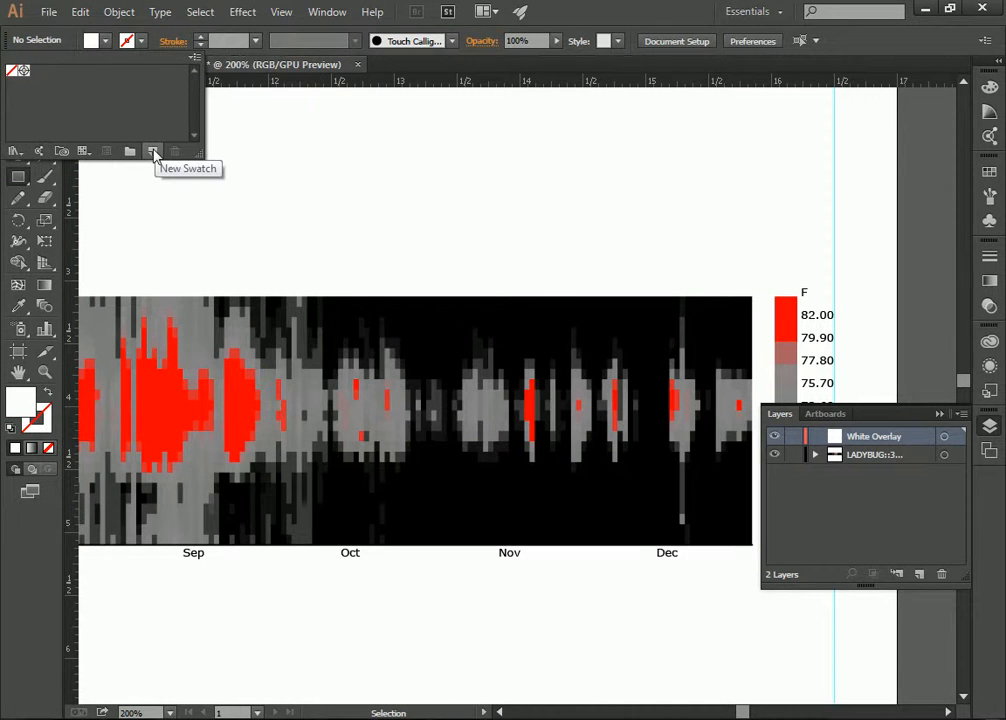
click(153, 152)
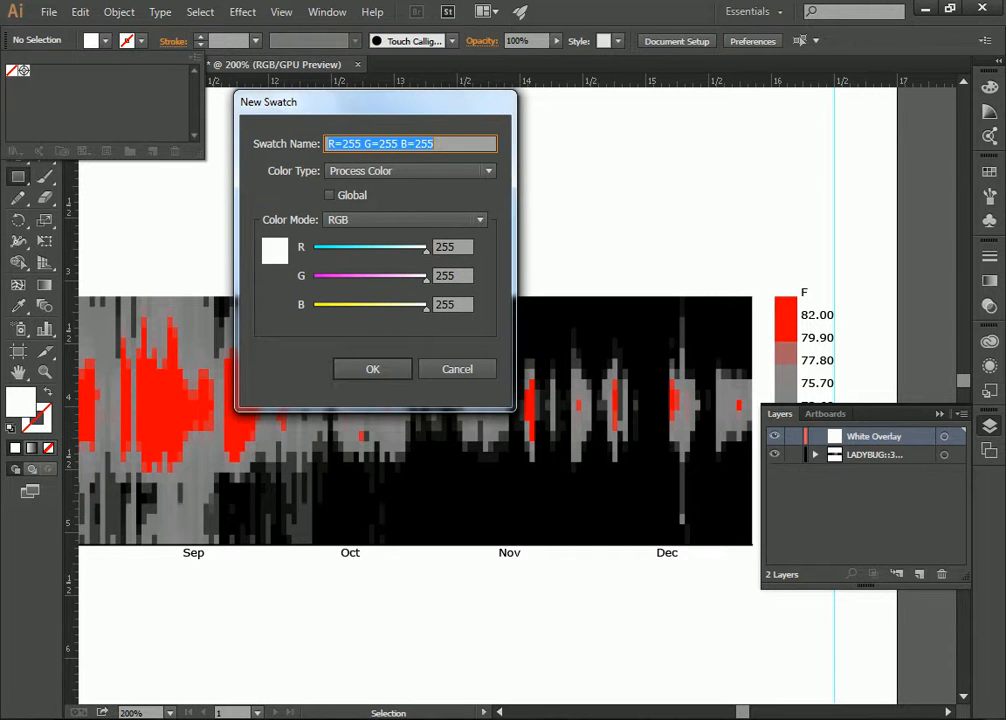
click(390, 372)
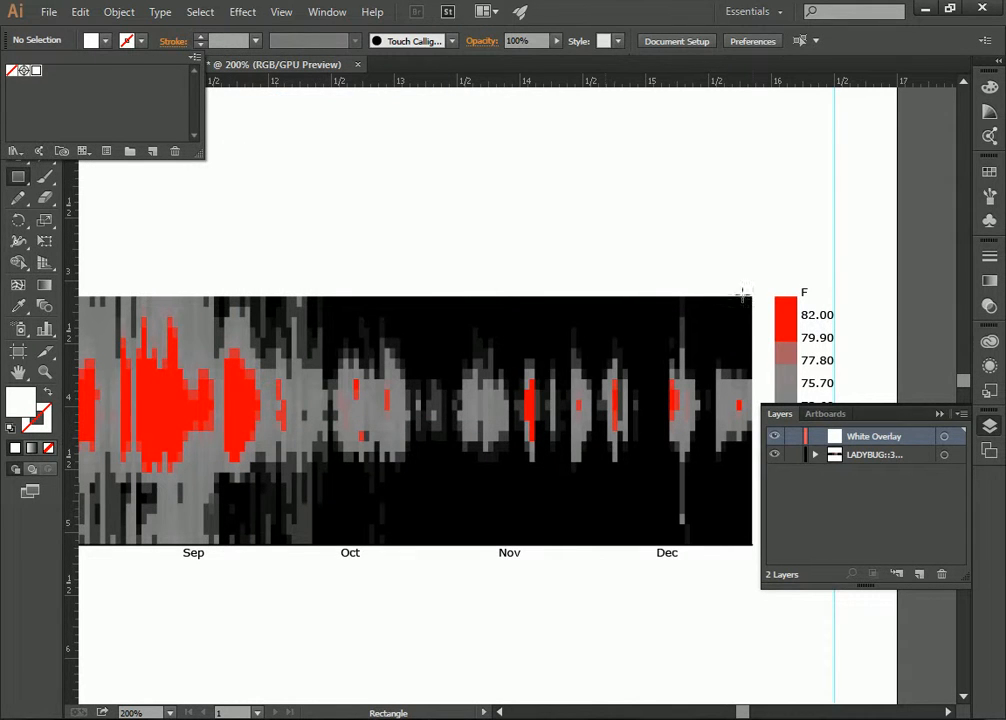
click(667, 10)
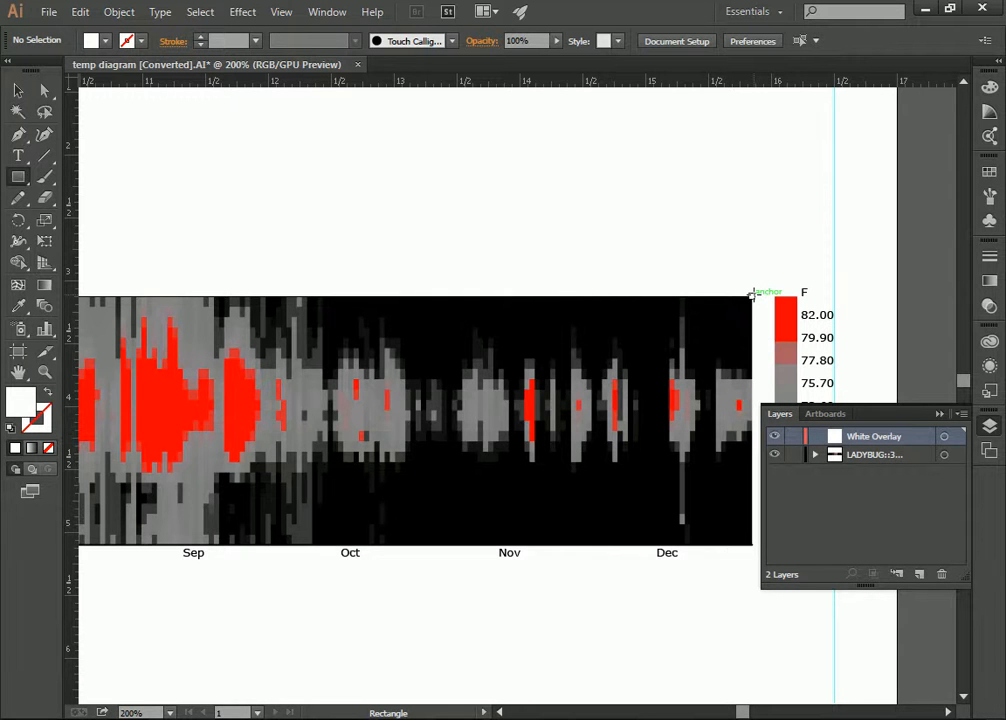
- Draw a white rectangle about 3.83 x 1.98 in over the October to December end of the chart, and deselect it
drag(752, 296, 270, 545)
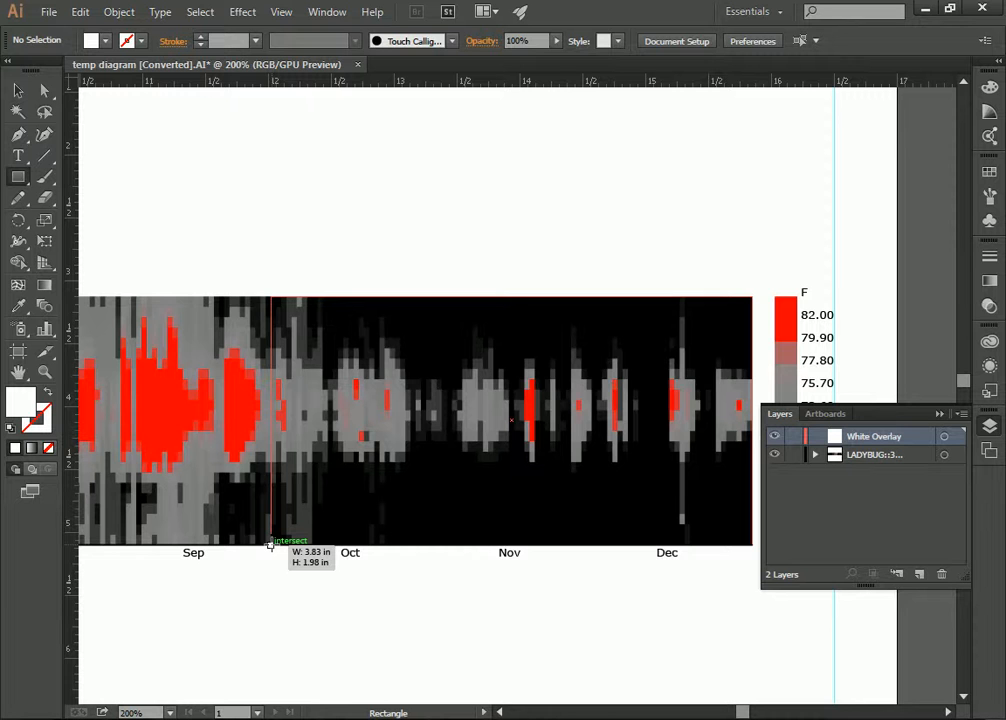
drag(269, 545, 271, 545)
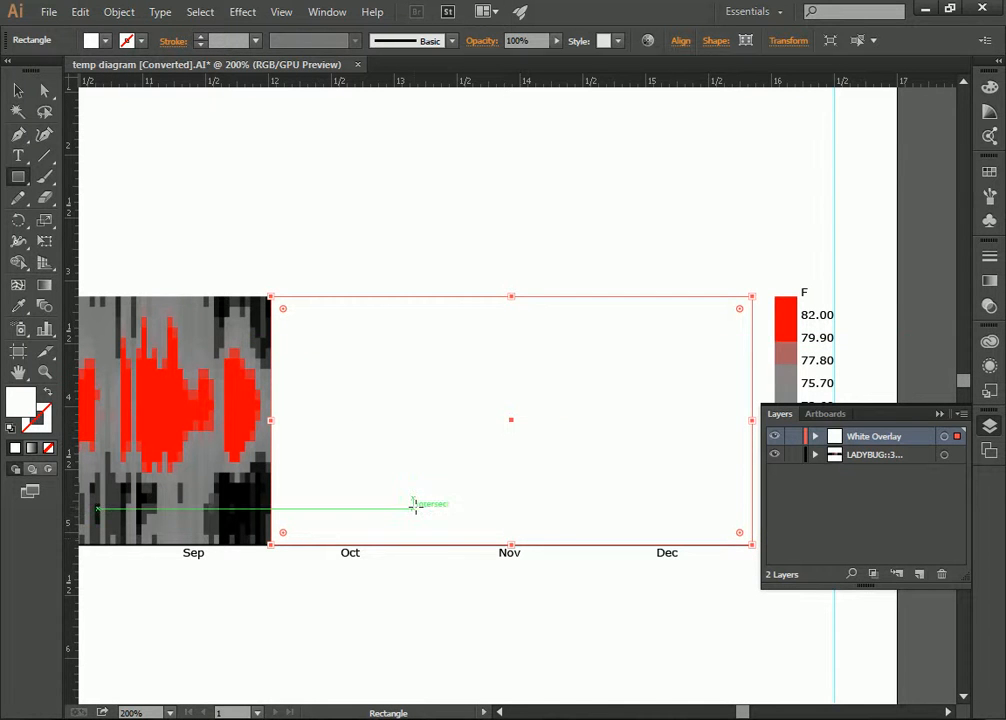
click(18, 90)
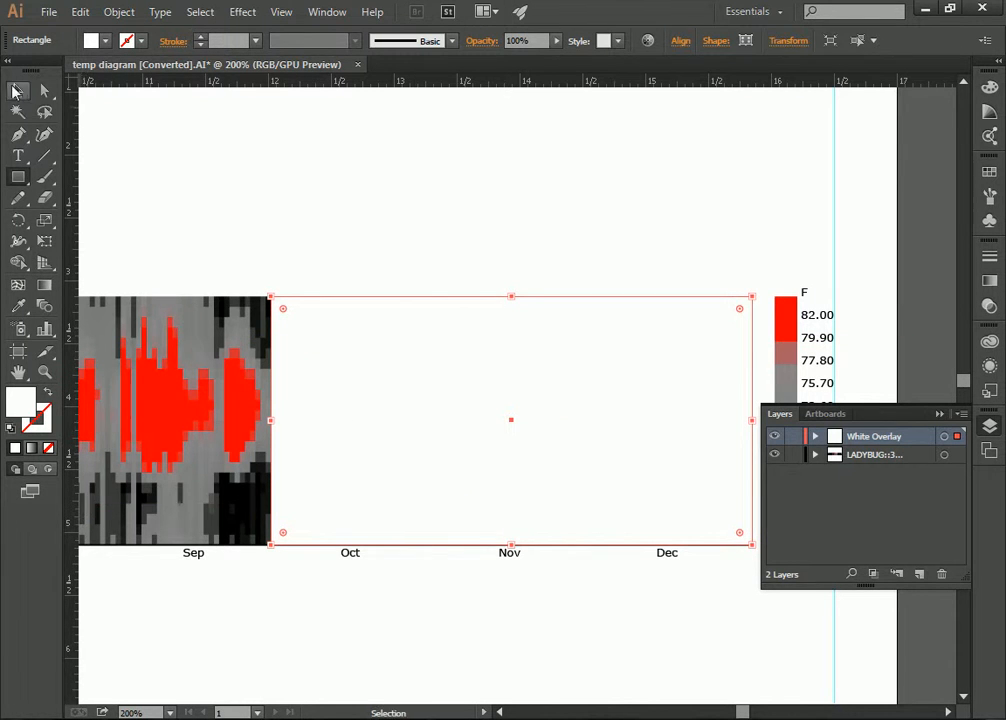
click(557, 235)
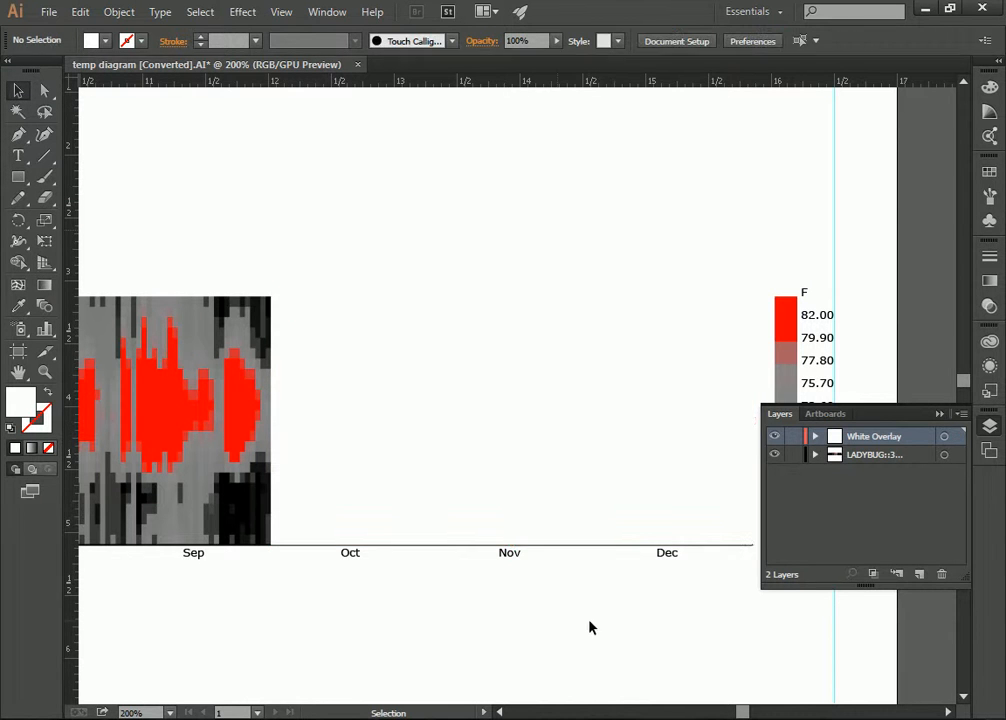
- Examine the white rectangle's lower edge along the chart's month axis up close
drag(745, 714, 749, 714)
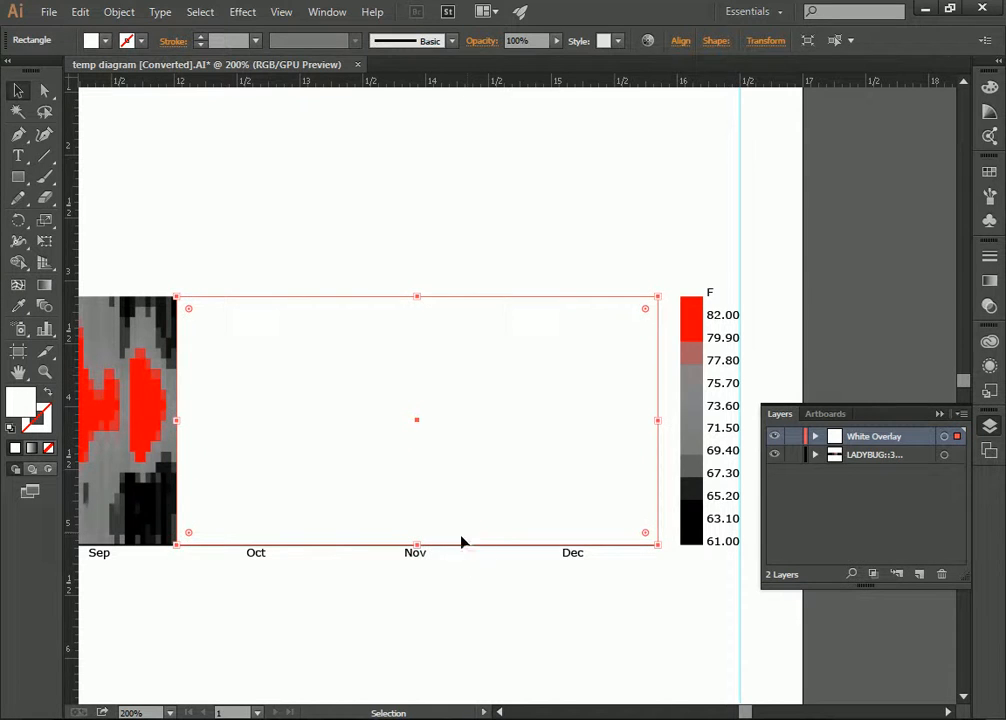
click(531, 670)
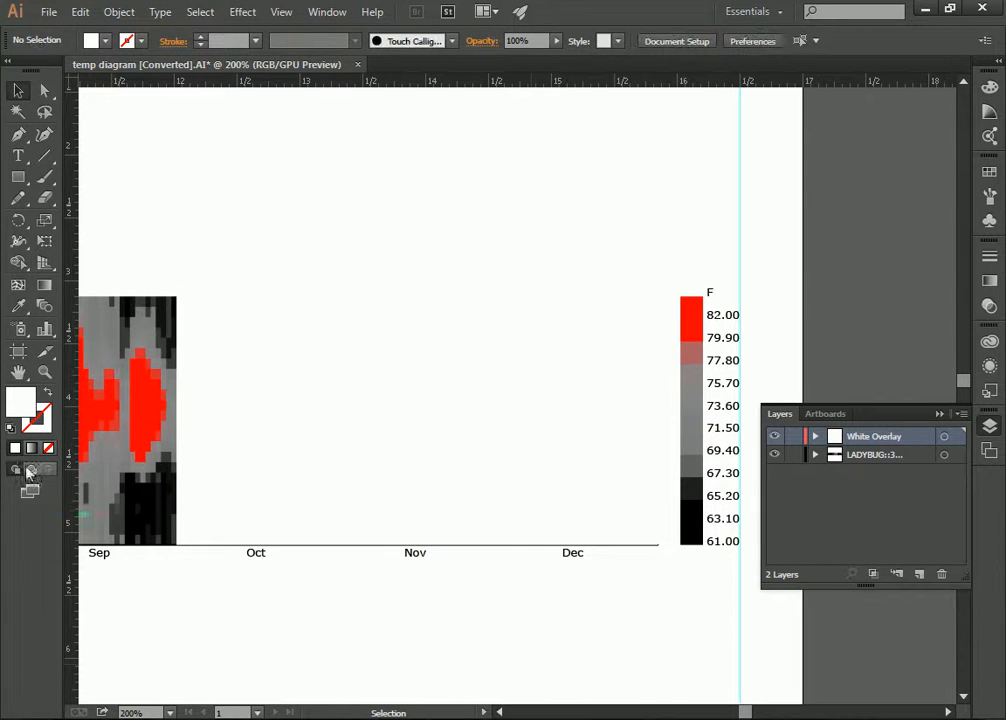
click(44, 371)
click(436, 540)
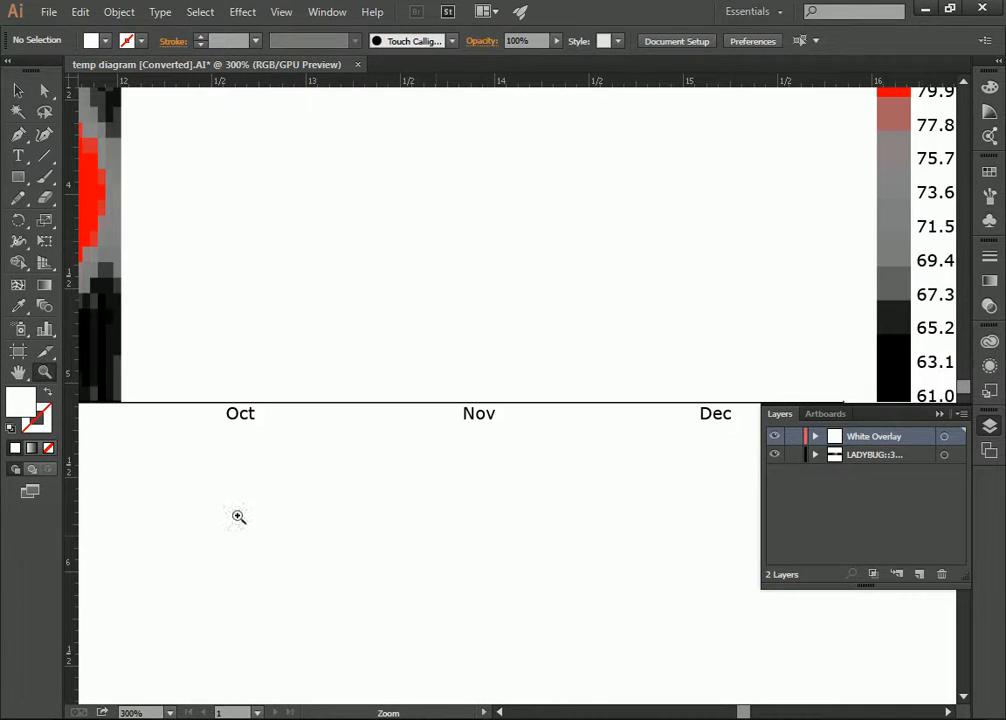
click(168, 382)
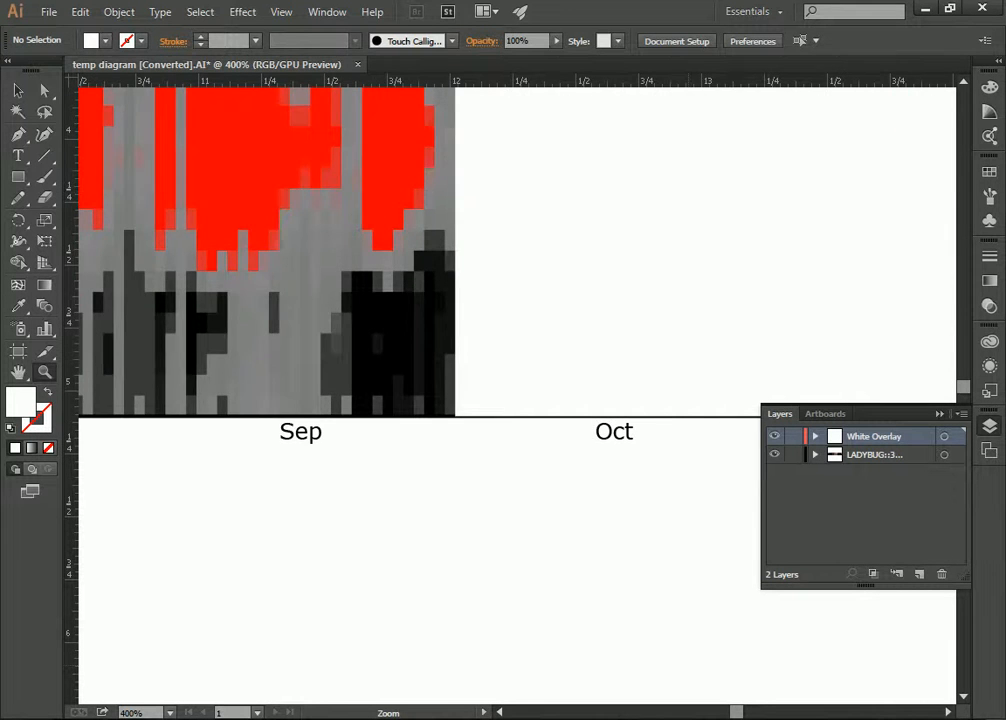
drag(737, 712, 741, 713)
click(18, 90)
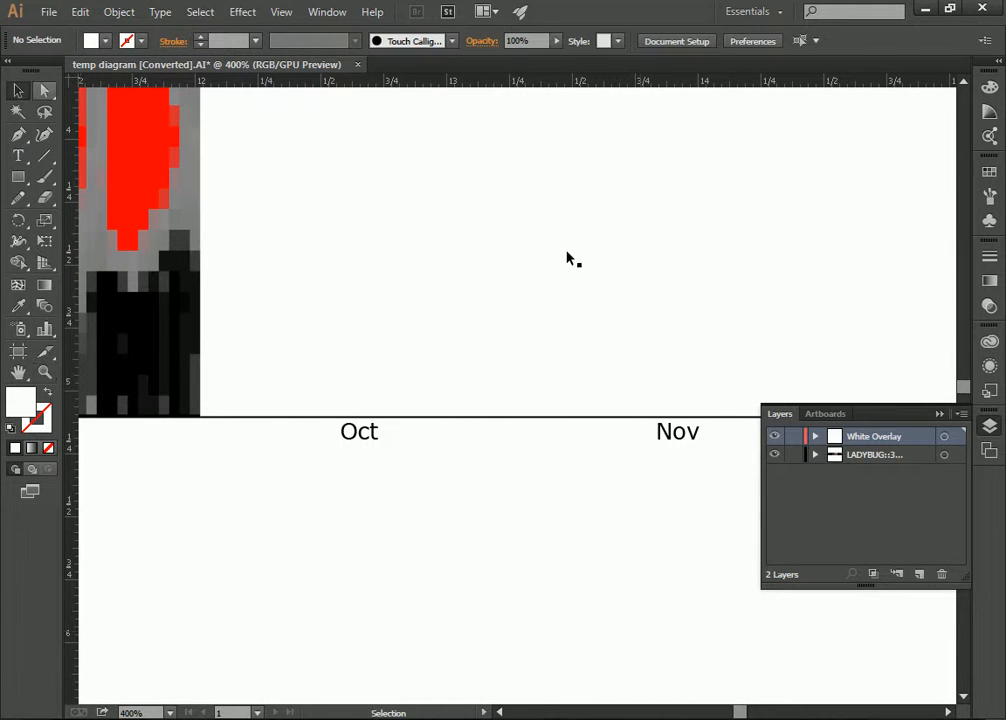
click(638, 310)
drag(683, 416, 200, 424)
click(532, 467)
click(659, 420)
click(229, 450)
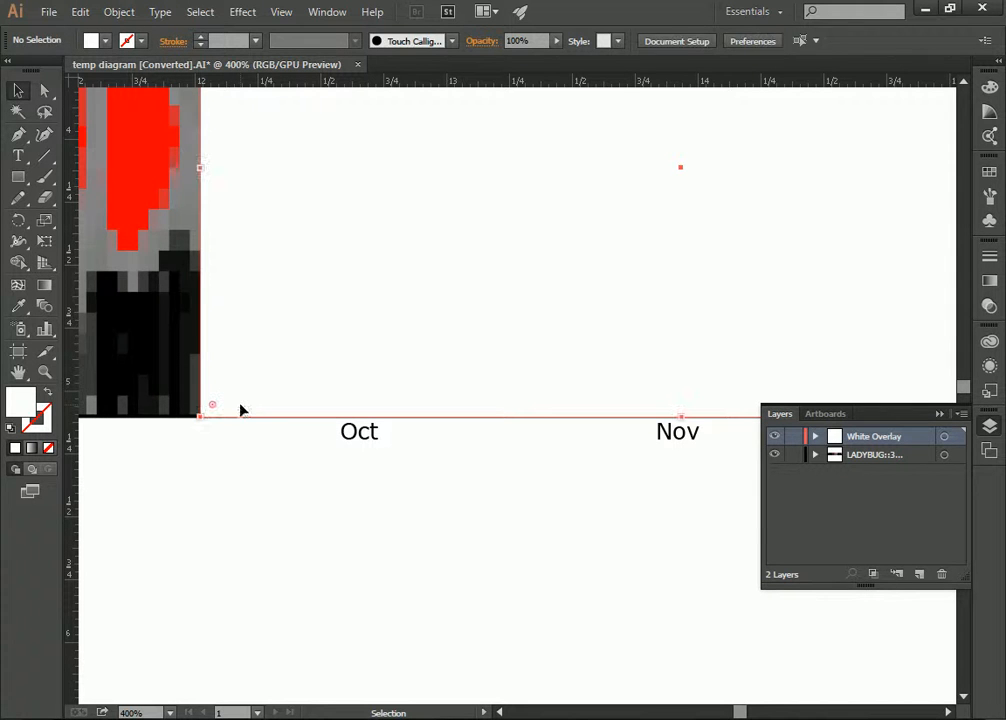
click(240, 411)
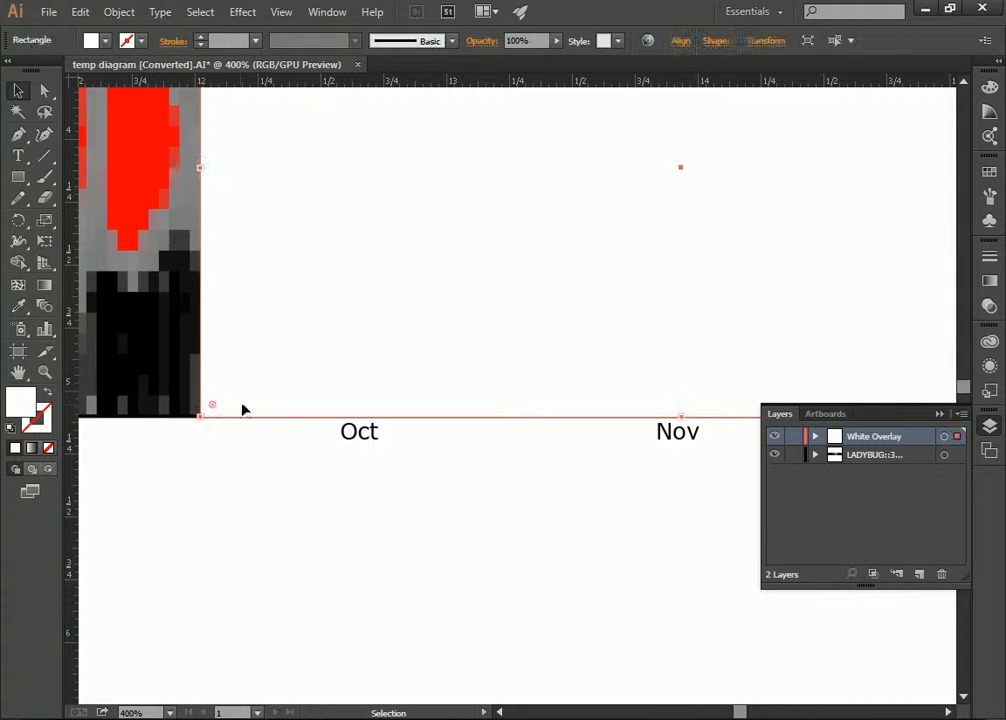
- Inspect at high magnification how the white rectangle's lower-left corner overlaps the chart's black baseline
click(44, 371)
click(193, 397)
click(577, 404)
click(510, 408)
click(475, 398)
click(400, 355)
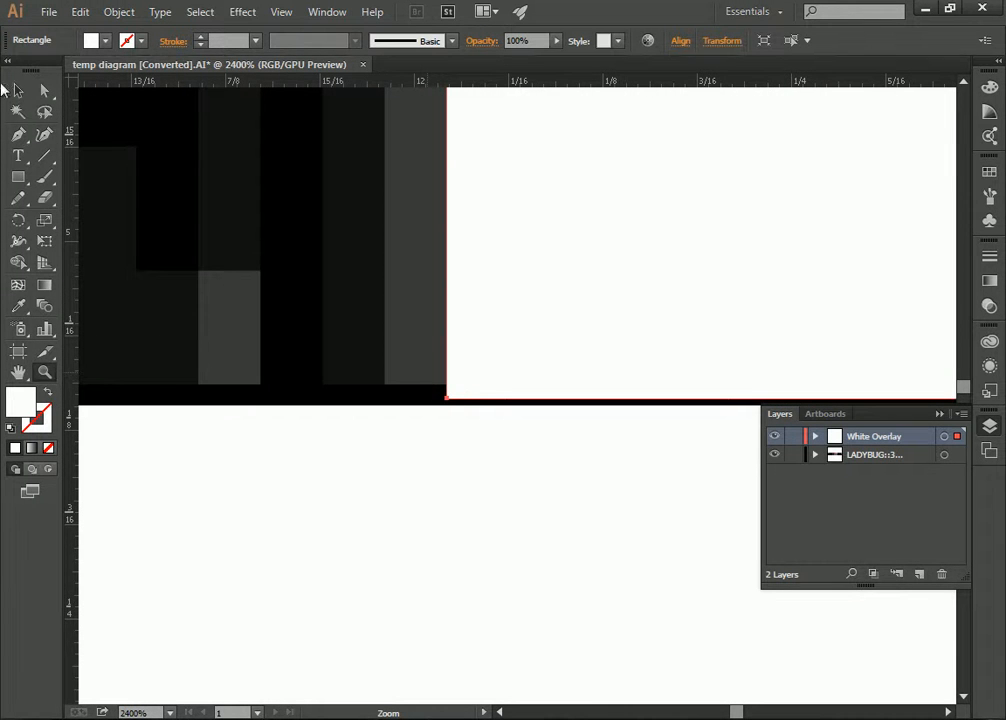
click(18, 91)
click(404, 404)
click(408, 400)
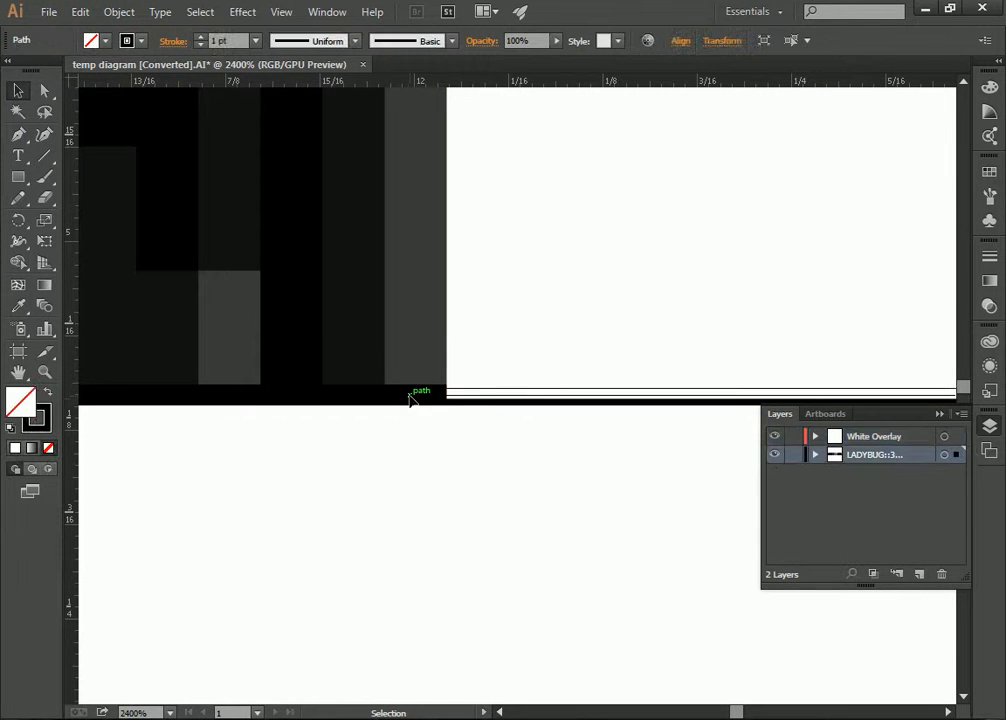
click(525, 350)
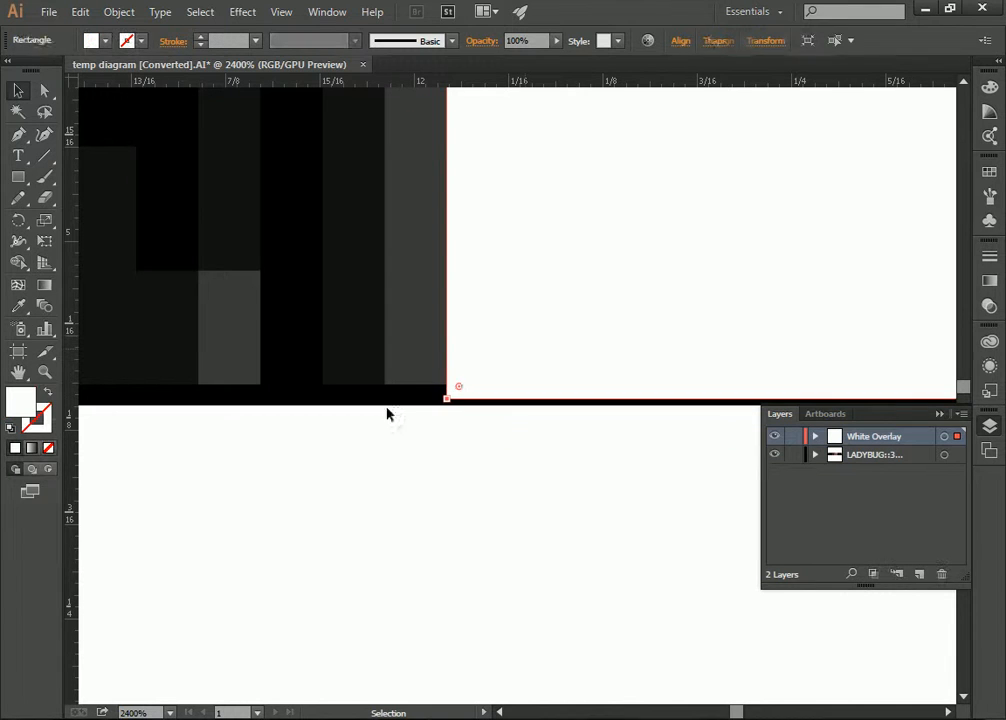
click(386, 397)
- Give the white rectangle over October to December a white stroke from the saved swatch, and deselect it
click(45, 371)
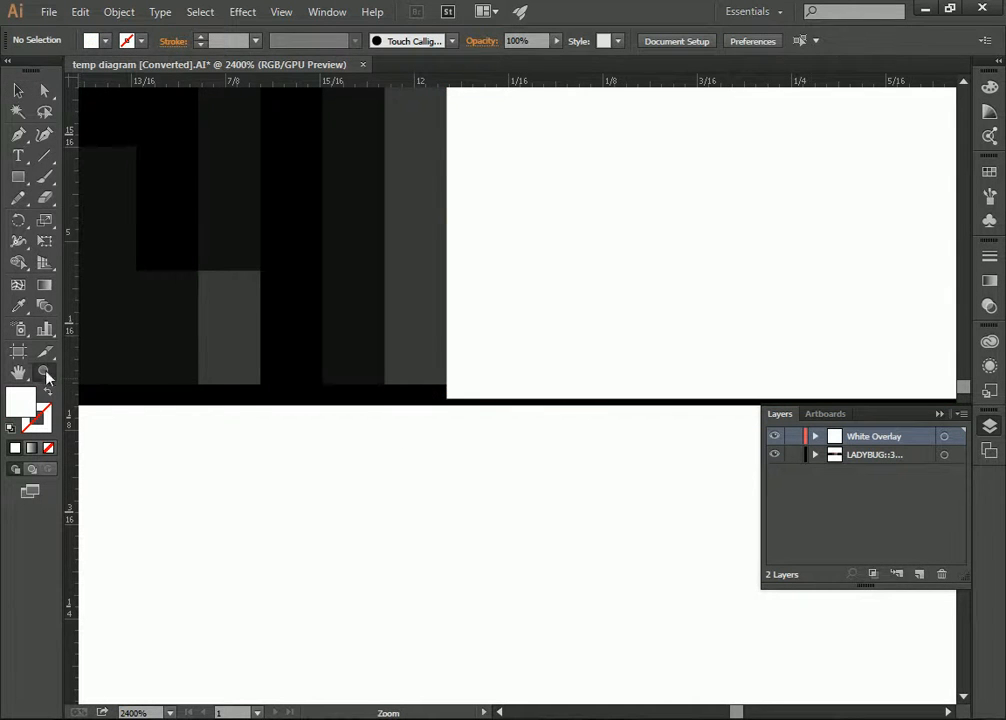
alt+click(786, 330)
alt+click(797, 316)
alt+click(797, 316)
alt+click(766, 320)
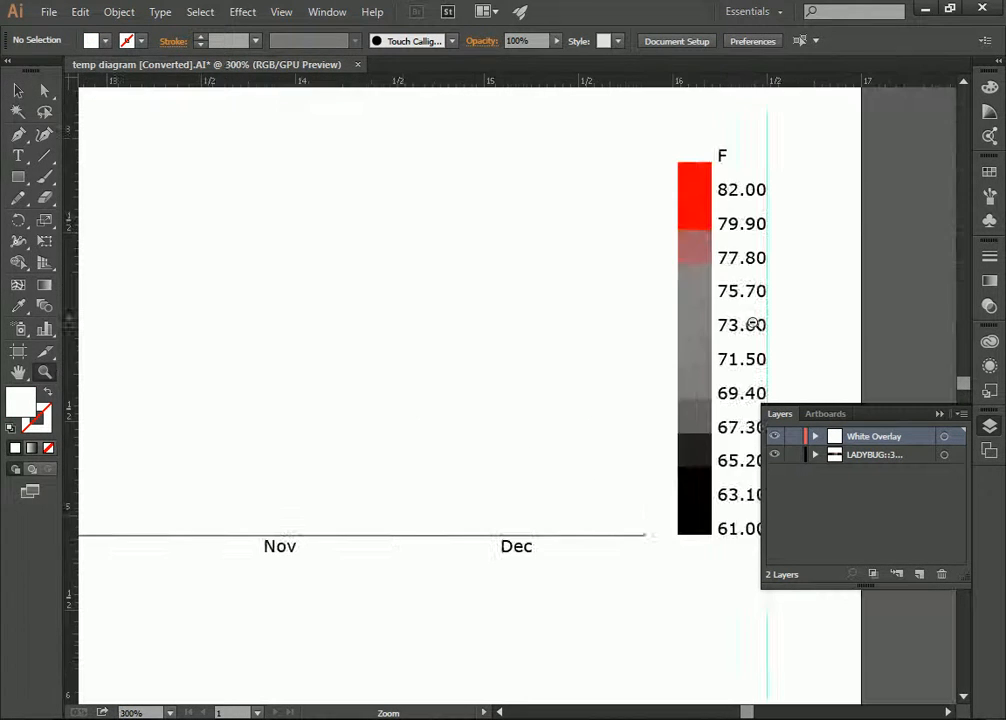
alt+click(472, 281)
scroll(299, 370, down, 1)
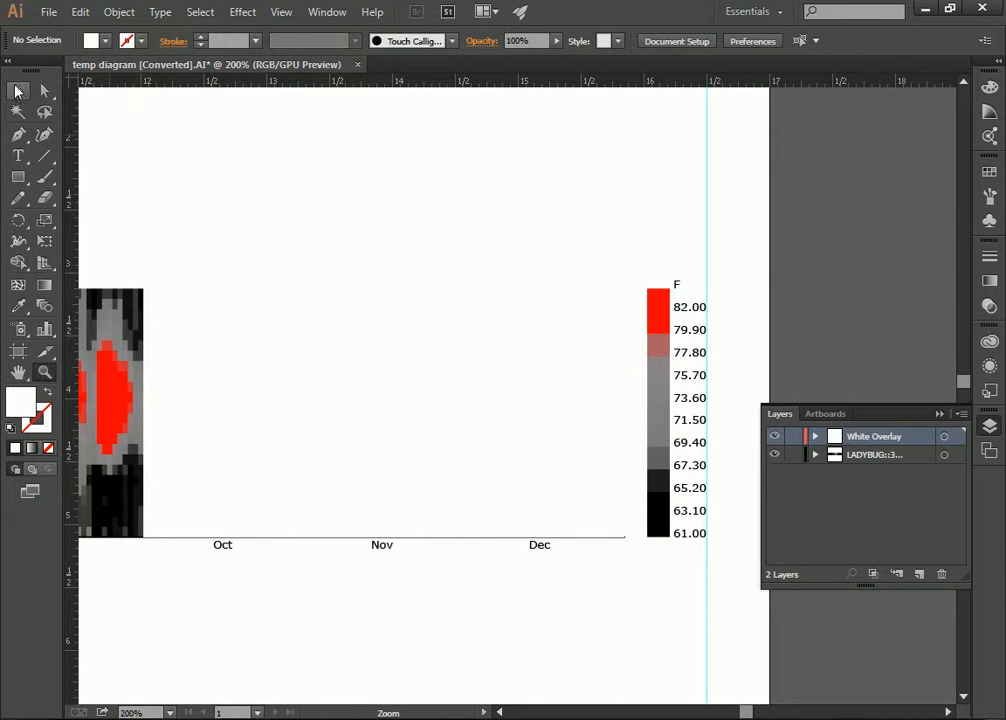
click(18, 90)
click(358, 439)
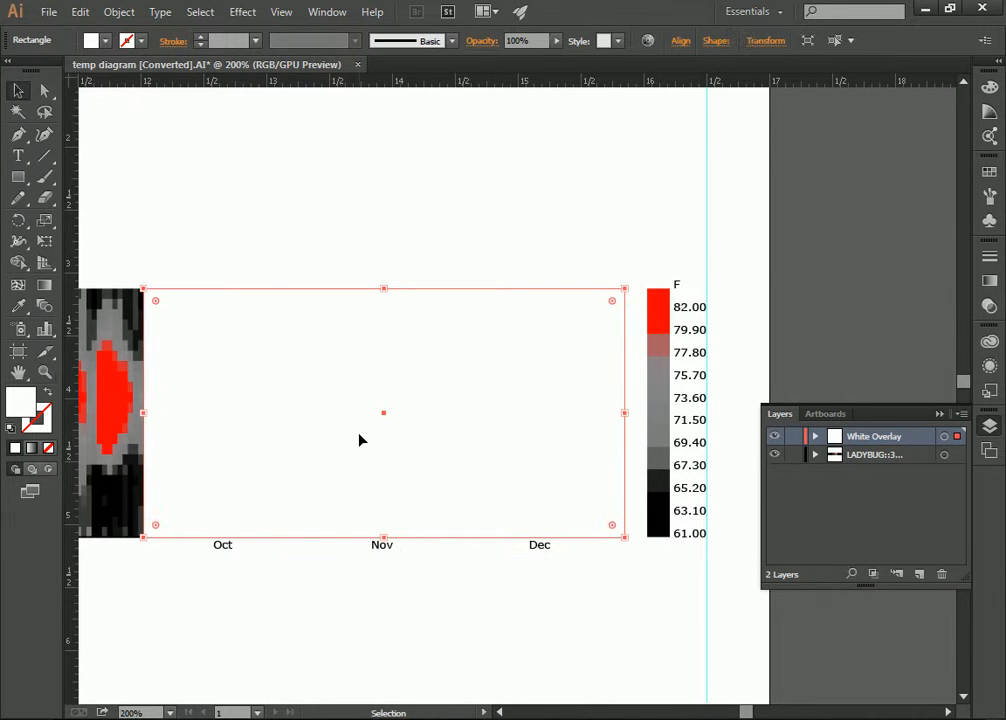
click(143, 42)
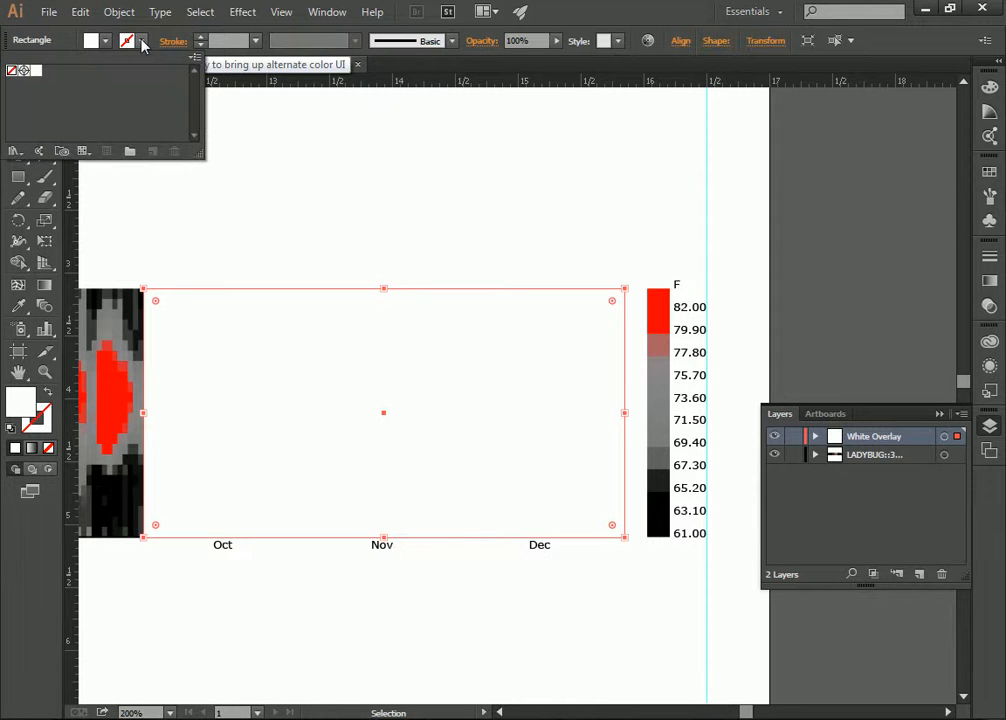
click(35, 70)
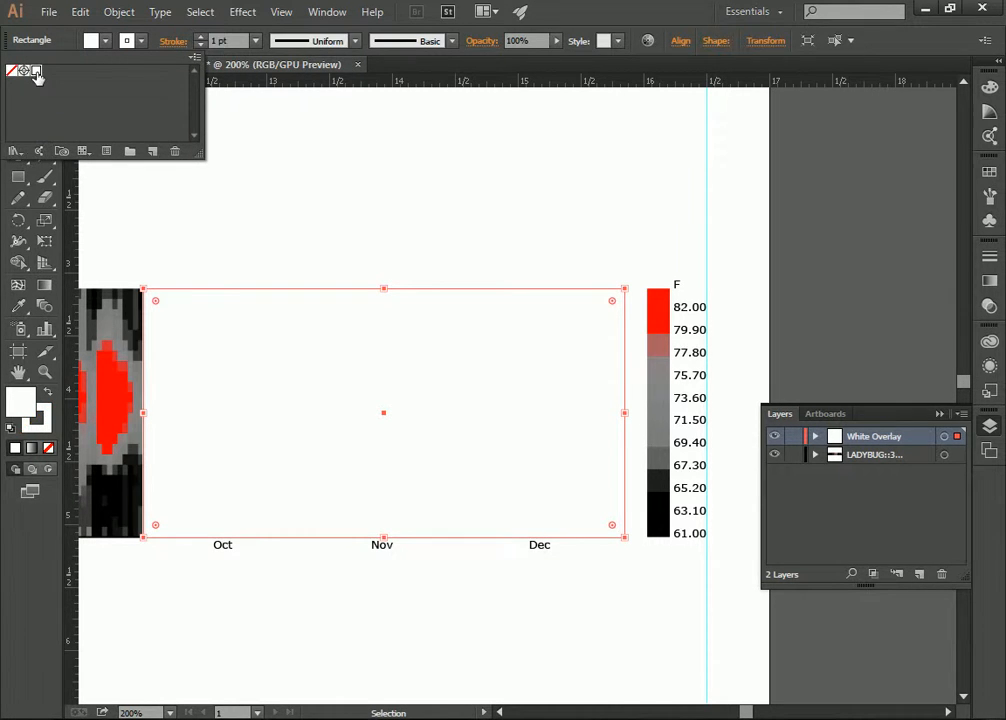
click(249, 548)
click(246, 576)
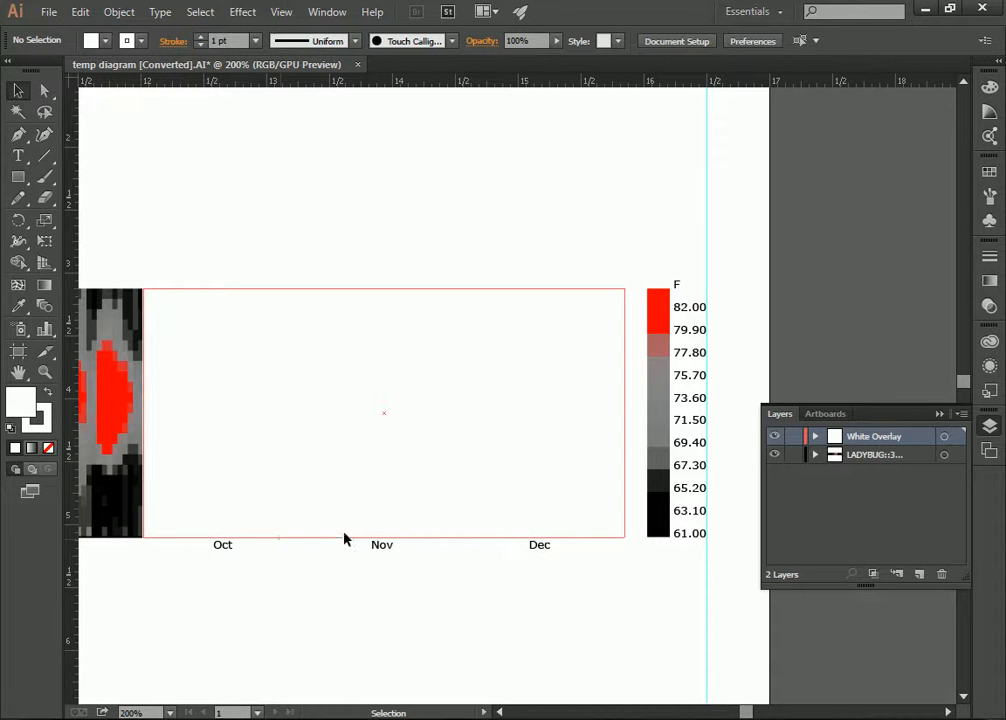
- Hide and reshow the White Overlay layer to compare the chart with and without the rectangle
click(499, 712)
click(501, 712)
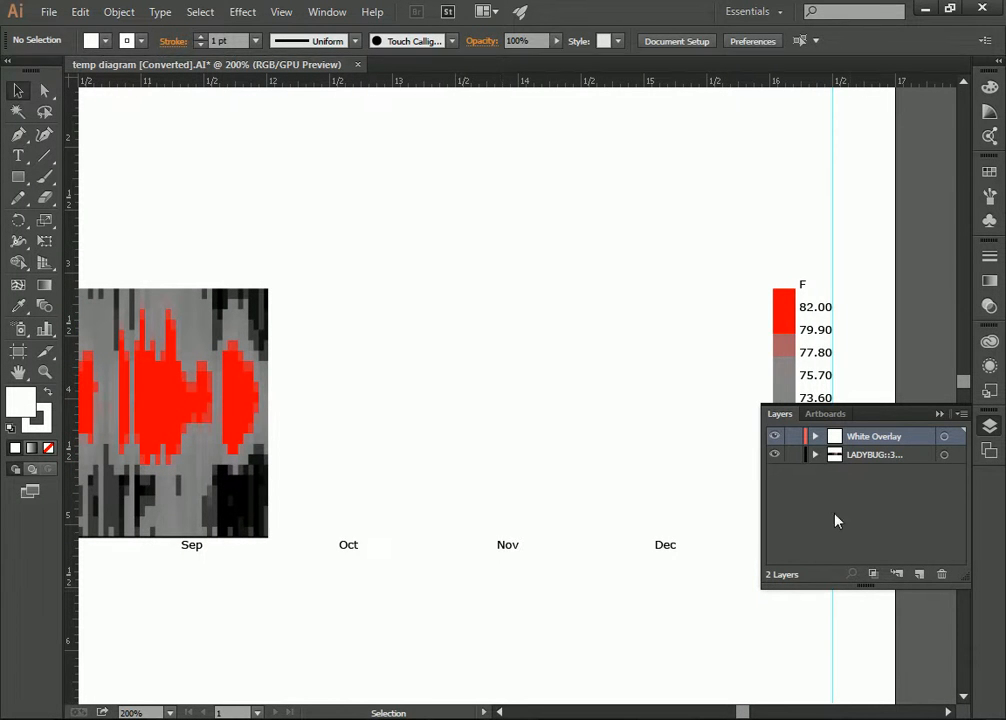
click(776, 438)
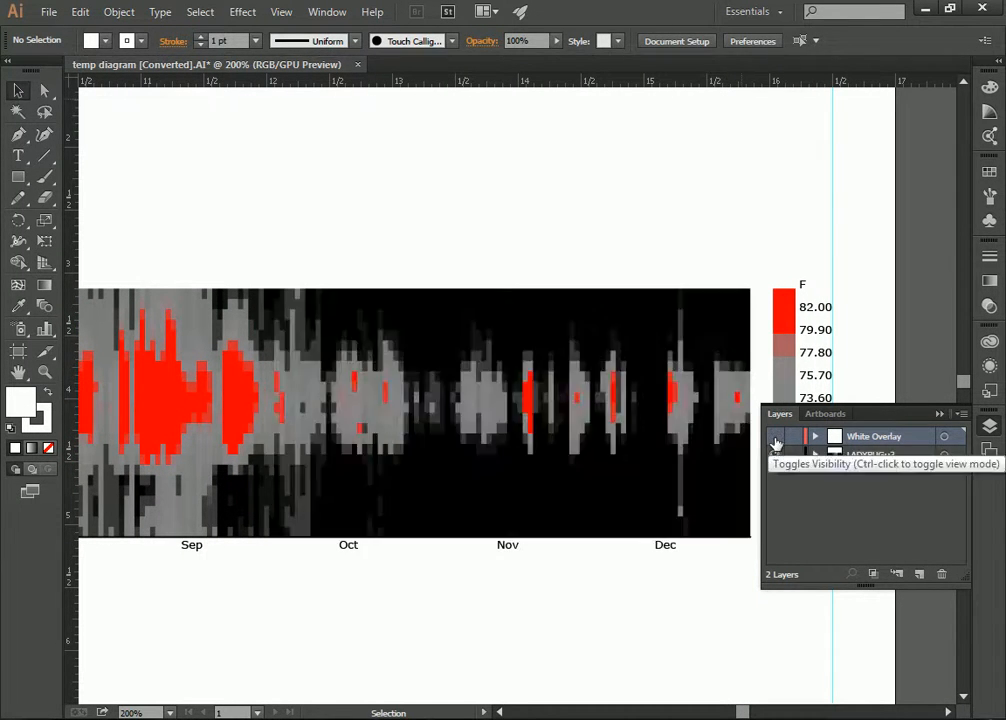
click(776, 438)
- Set the opacity of the white rectangle over October to December to 80%, and deselect it
click(561, 380)
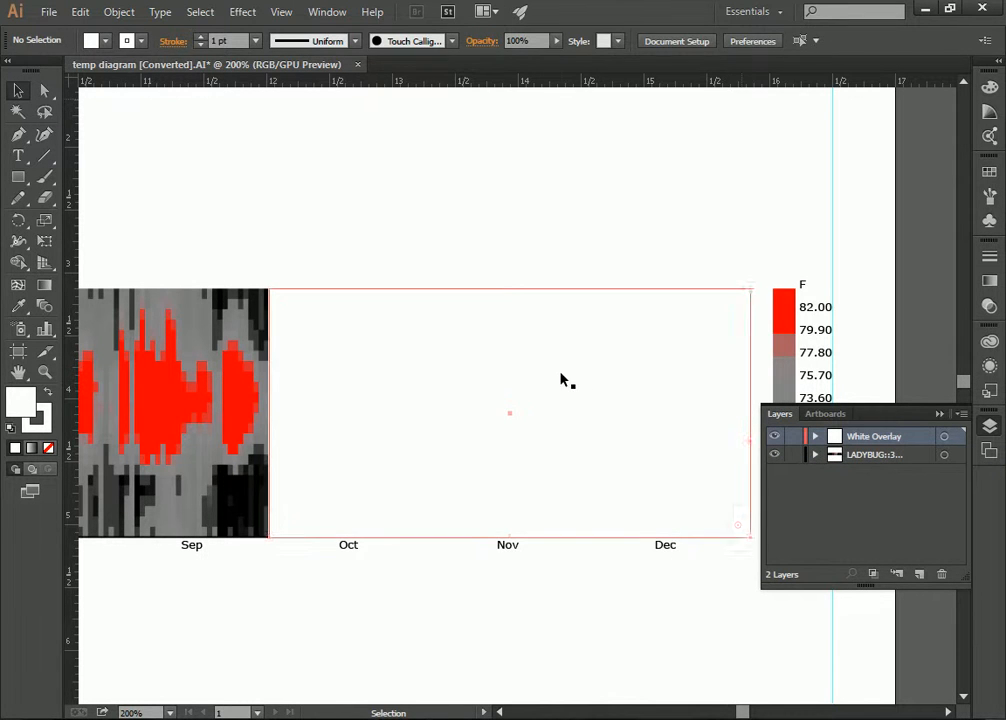
click(517, 40)
drag(517, 40, 503, 40)
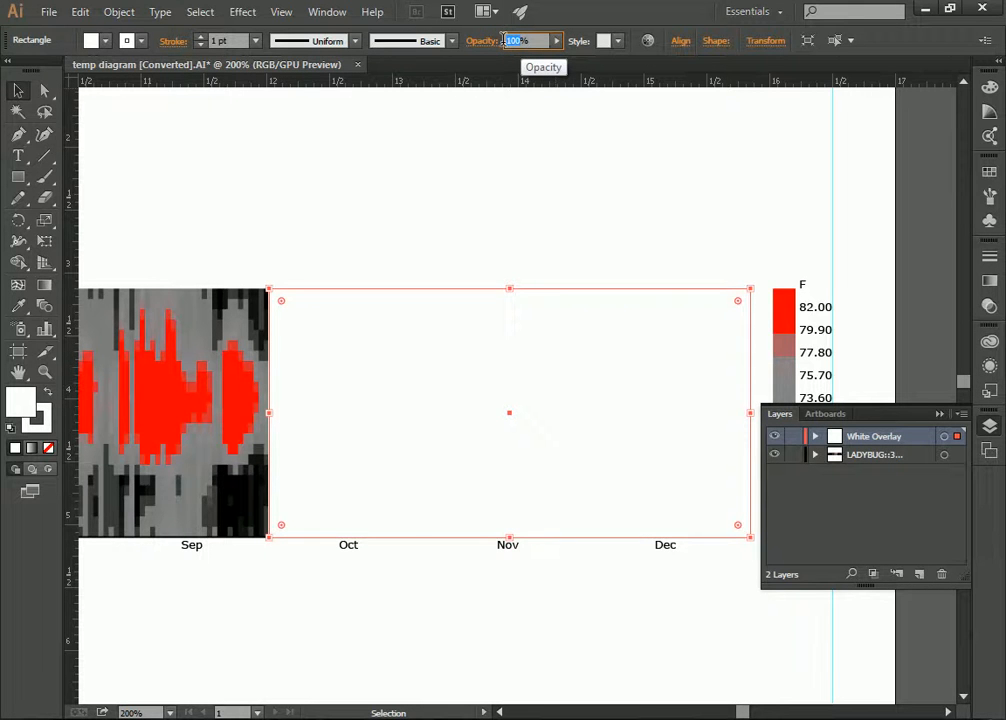
key(BackSpace)
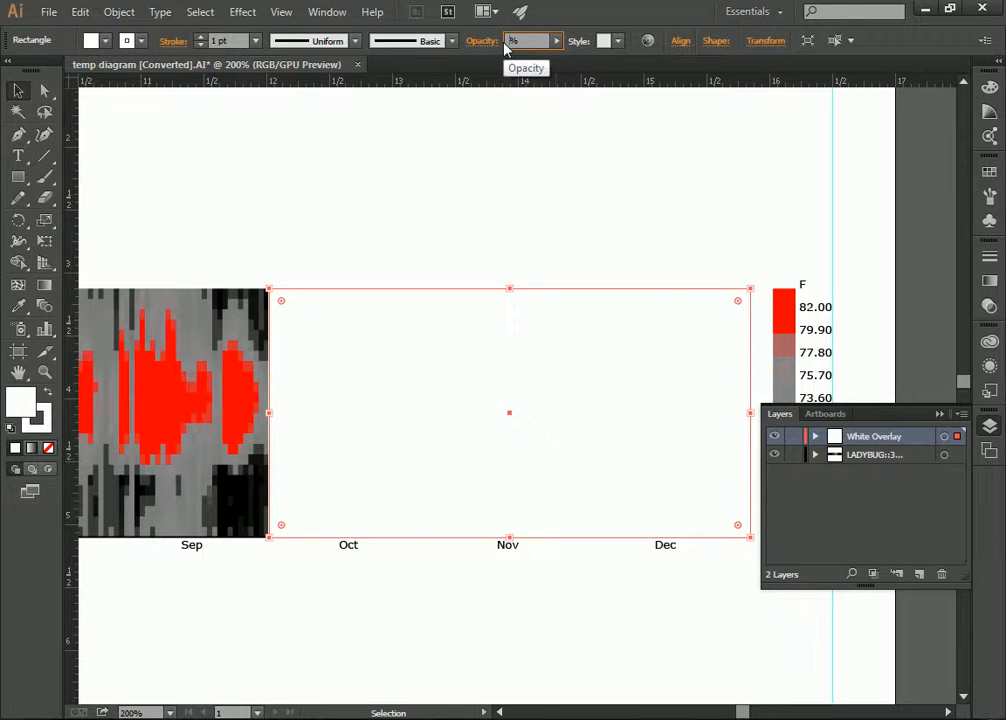
text(5)
text(0)
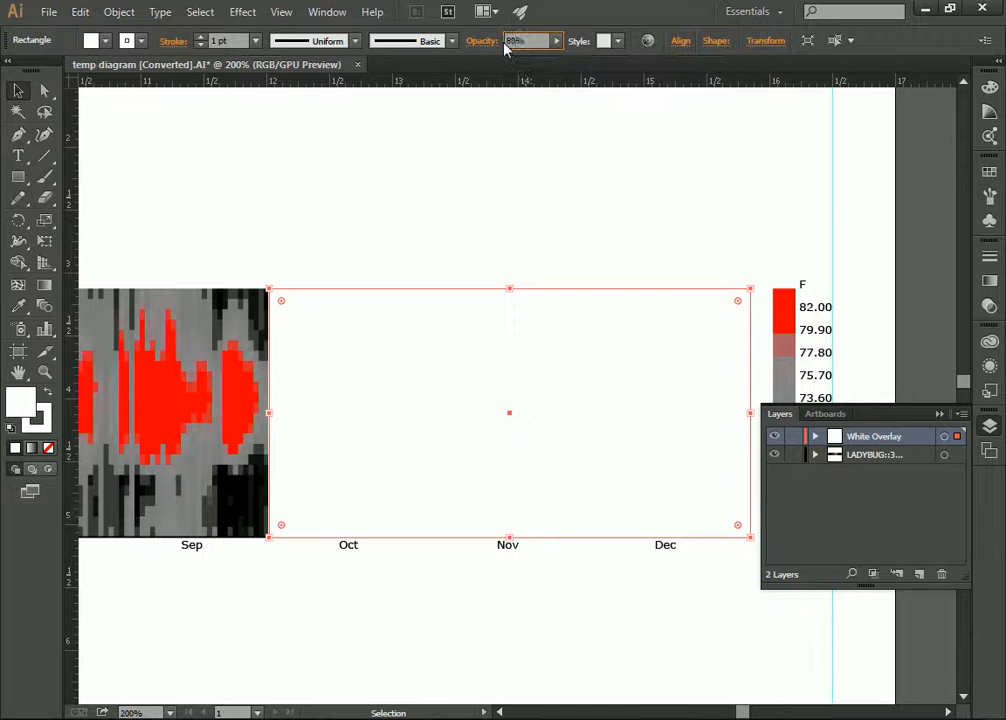
key(Return)
click(537, 173)
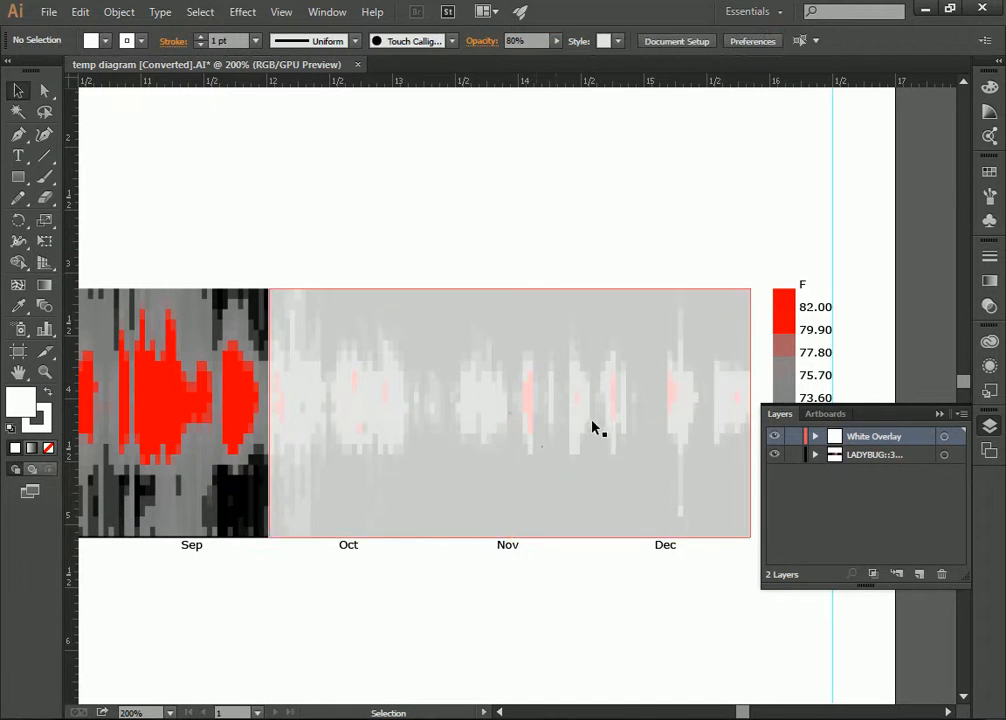
- Examine the faded October to December section in the context of the whole chart and artboard
click(45, 374)
alt+click(321, 346)
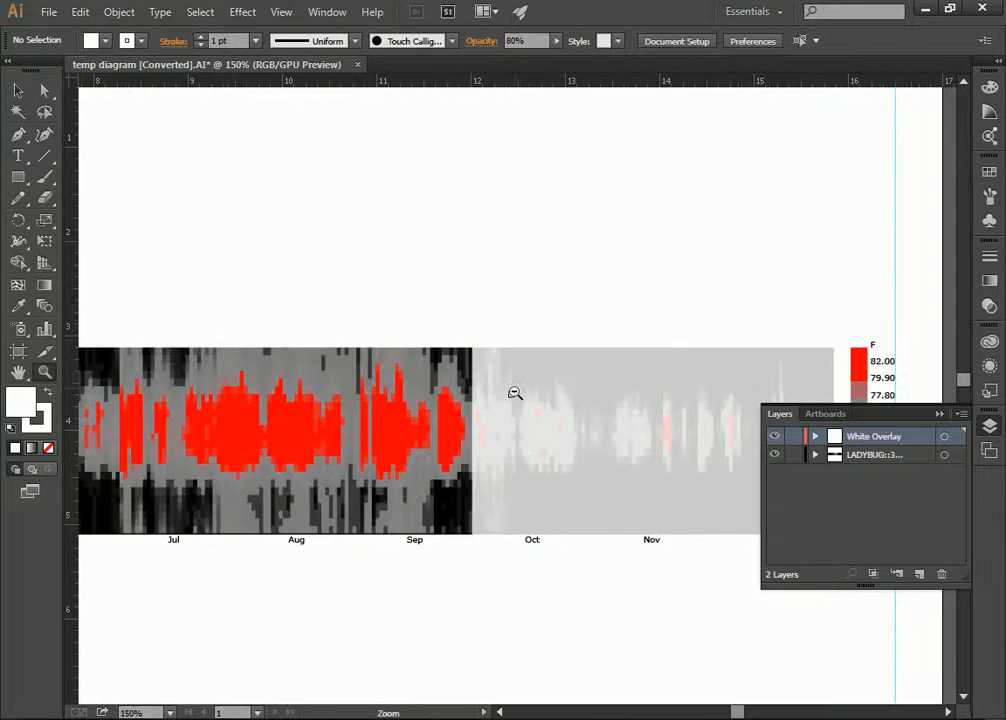
alt+click(512, 390)
alt+click(563, 471)
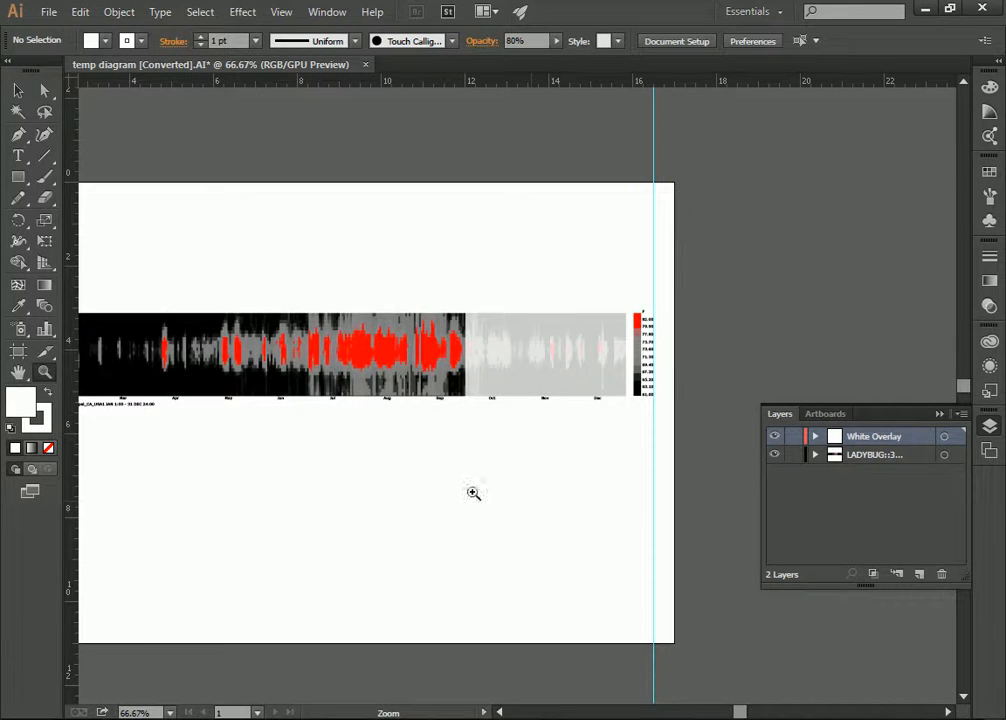
alt+click(364, 371)
click(407, 366)
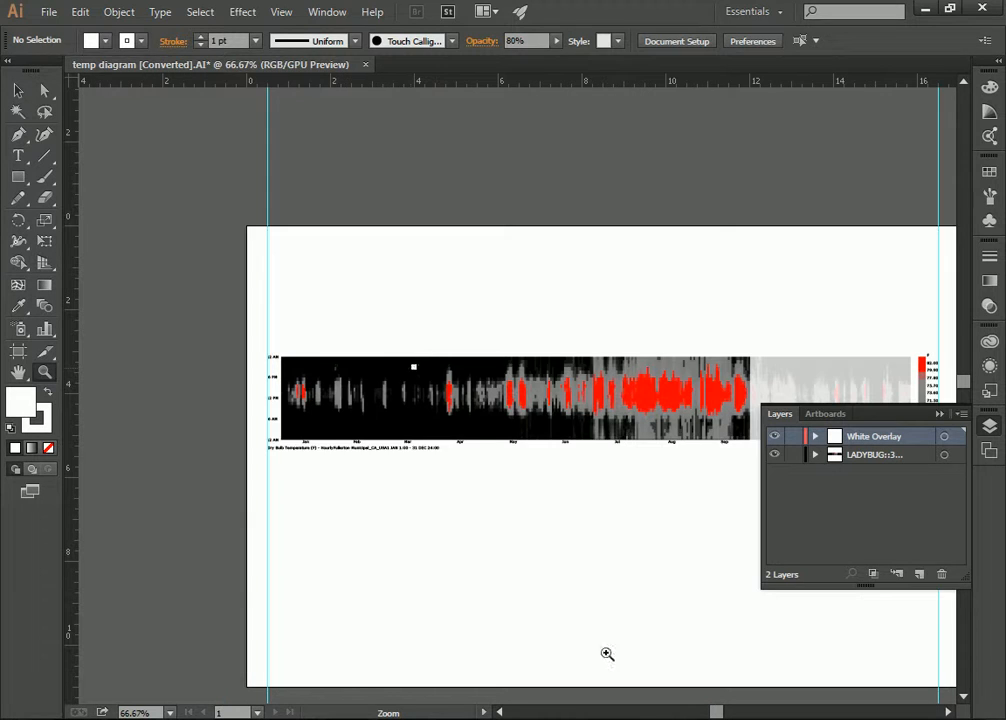
drag(720, 712, 727, 711)
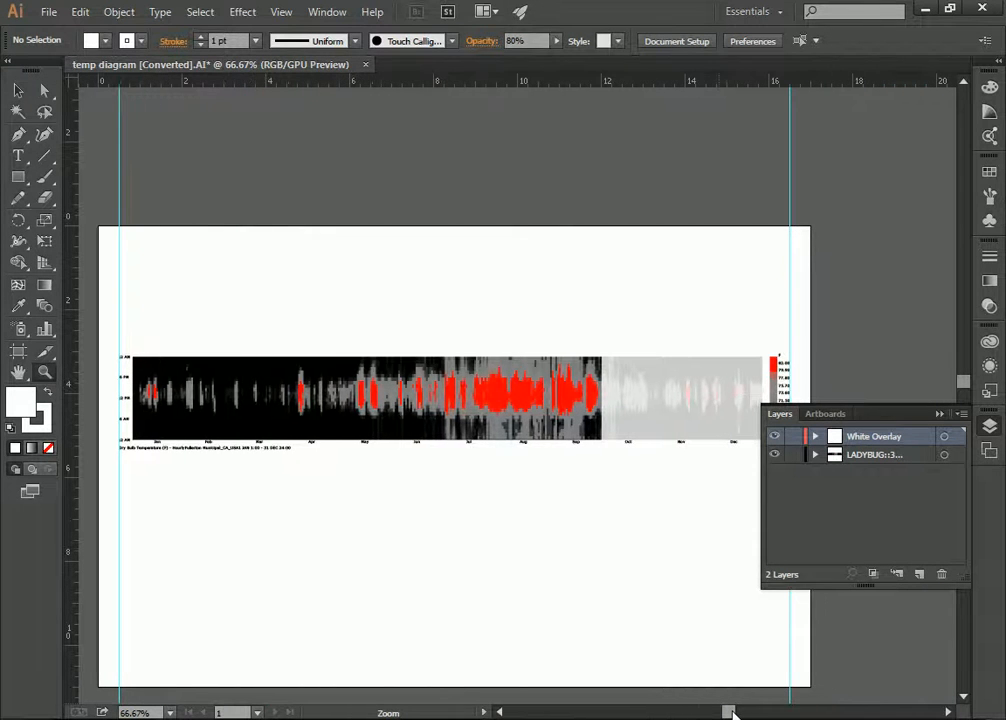
scroll(450, 388, down, 3)
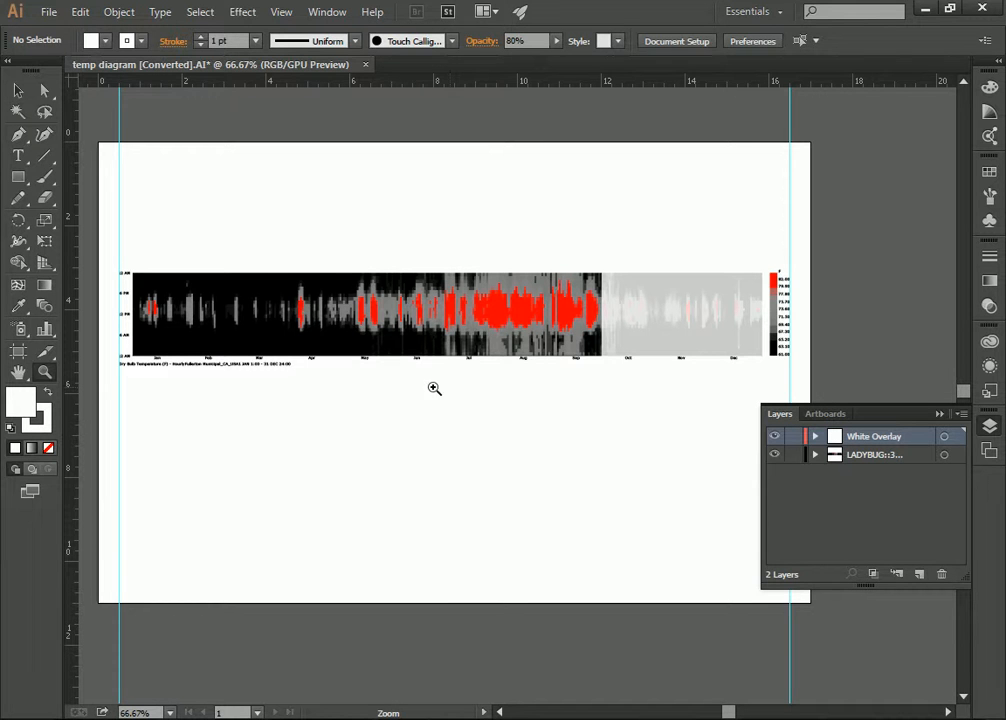
- Duplicate the semi-transparent white rectangle and place the copy over January to March at the start of the chart
click(18, 90)
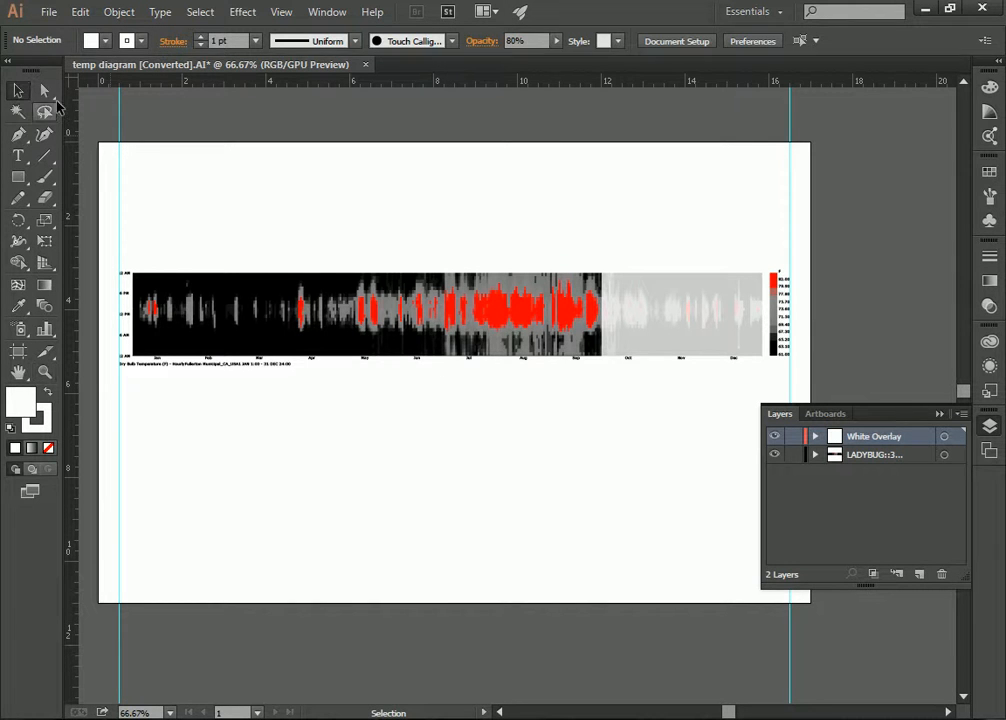
click(688, 333)
key(ctrl+c)
key(ctrl+v)
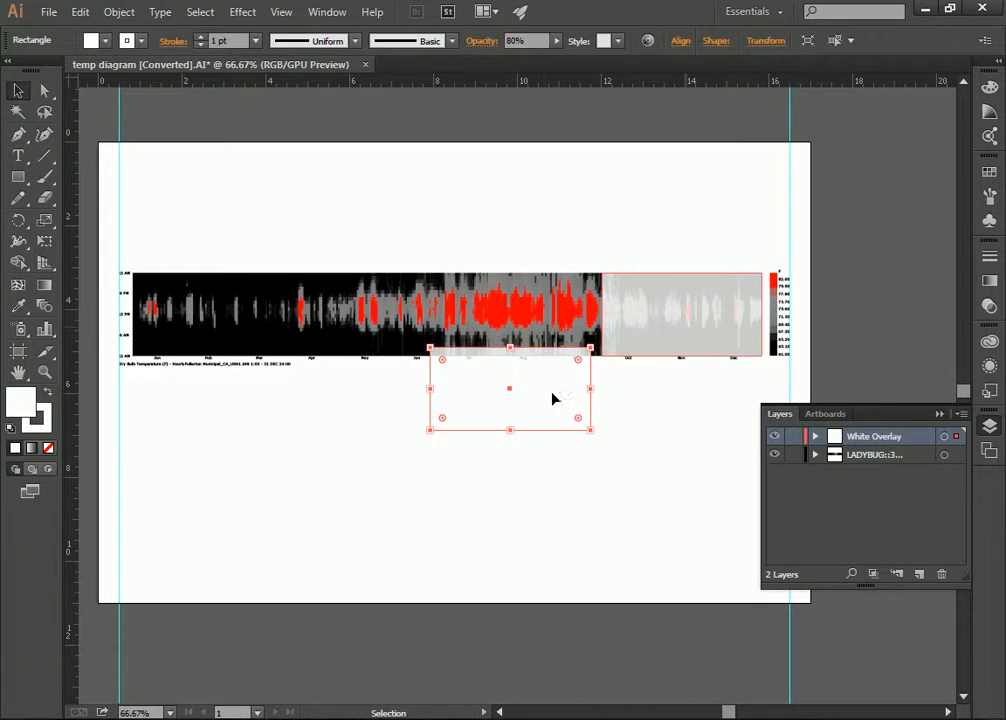
drag(548, 392, 243, 321)
- Align the copied rectangle's upper-left corner exactly with the chart's upper-left corner at January, and deselect it
click(44, 371)
click(160, 302)
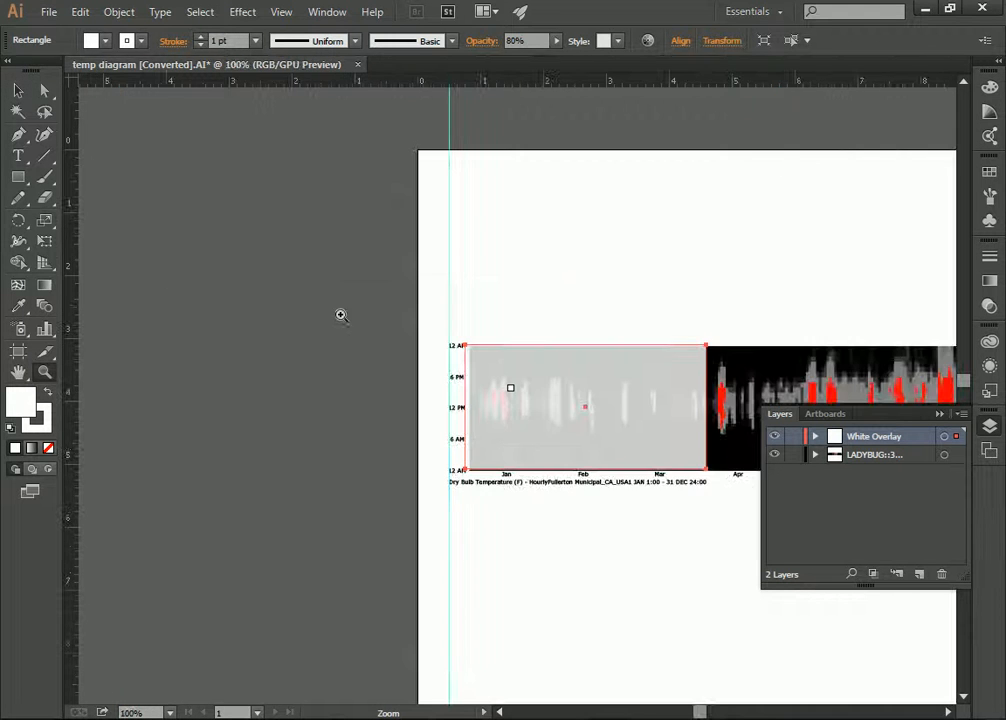
click(586, 371)
click(565, 433)
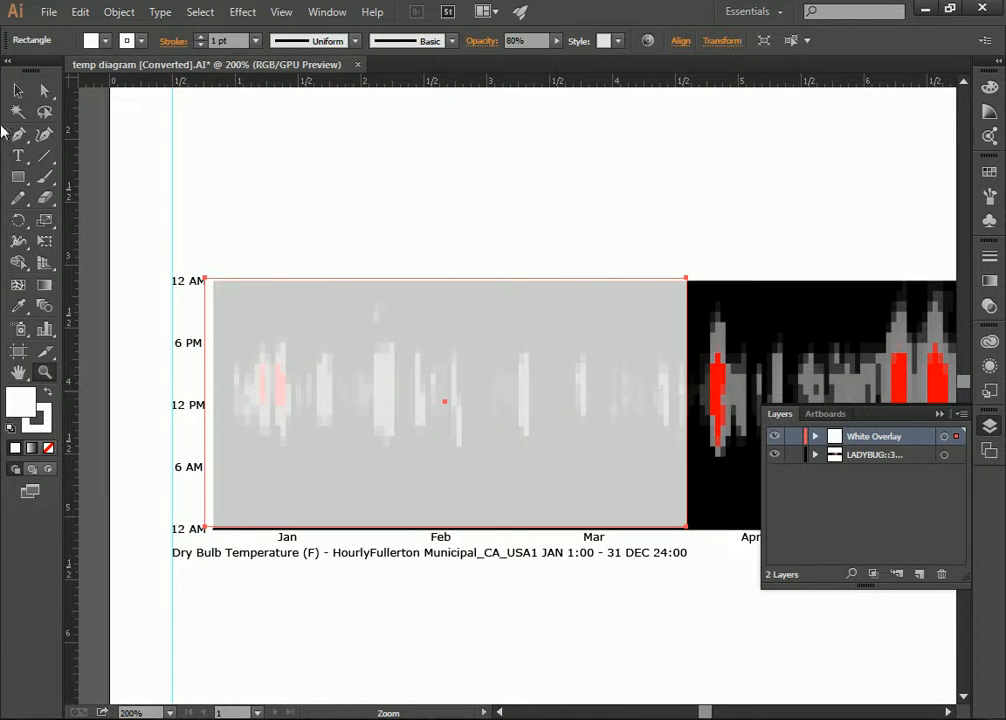
key(v)
drag(281, 363, 286, 364)
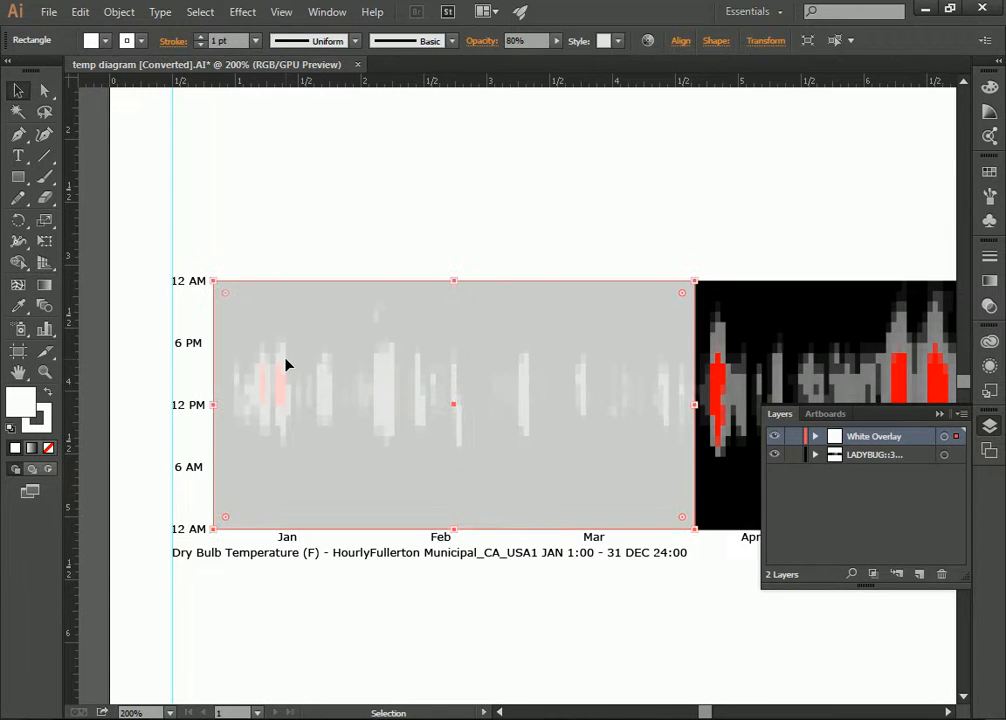
click(692, 628)
- Stretch the copied rectangle's right edge to the end of June so it covers January to June, and deselect it
drag(709, 711, 721, 712)
scroll(507, 476, down, 5)
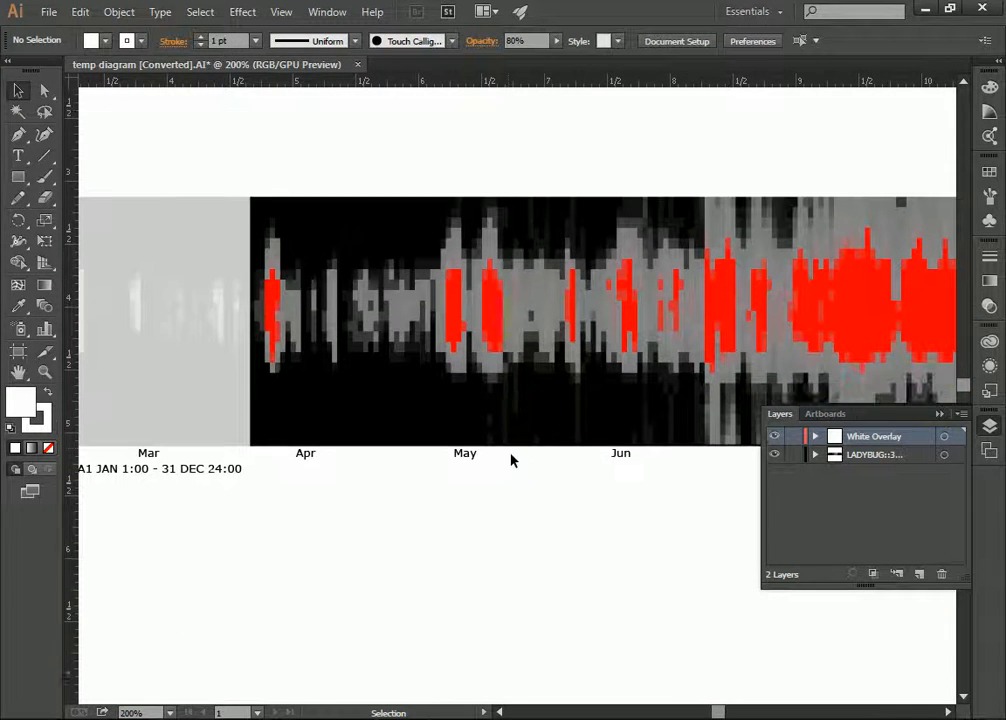
click(209, 198)
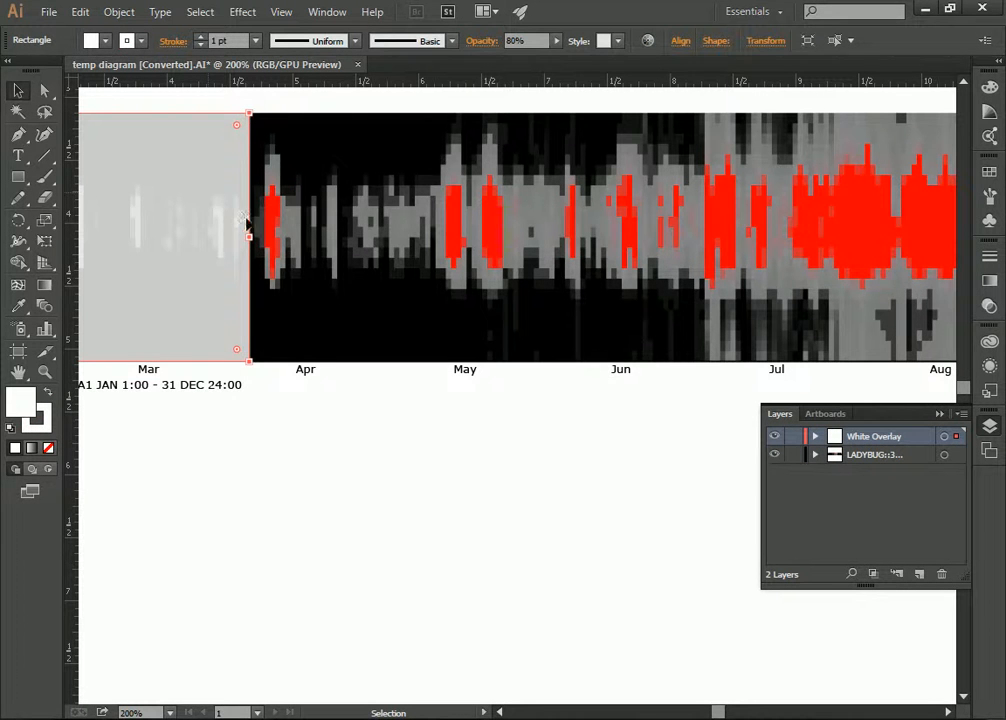
drag(249, 237, 708, 258)
click(700, 440)
scroll(705, 368, up, 1)
scroll(148, 433, up, 1)
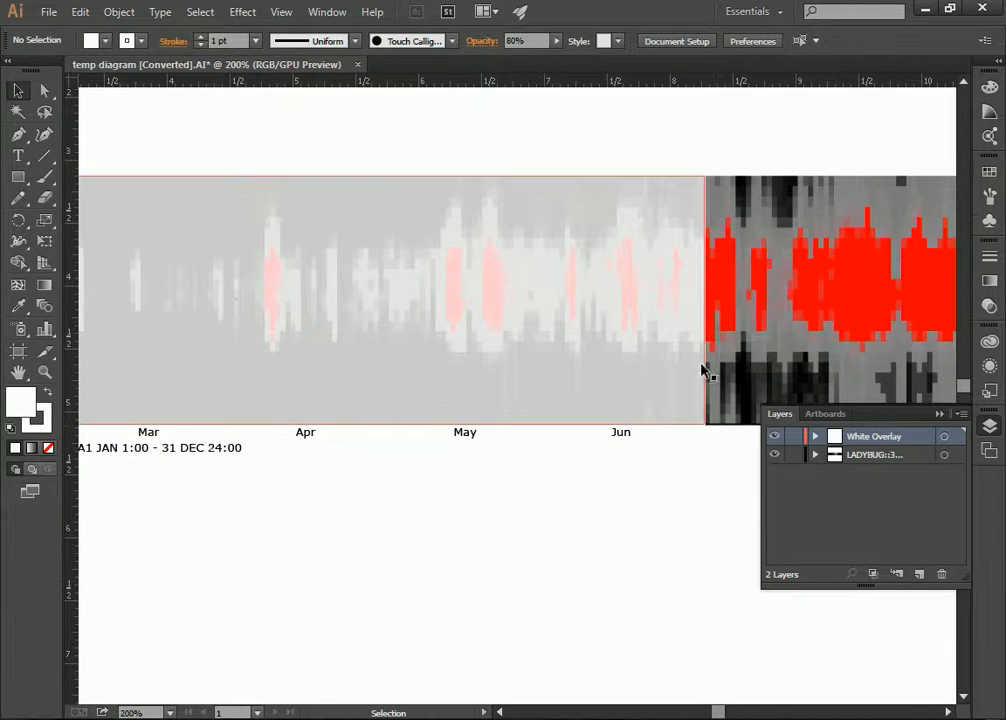
- Examine the whole chart with both overlays around July to September, and collapse the layer list
click(44, 371)
alt+click(622, 283)
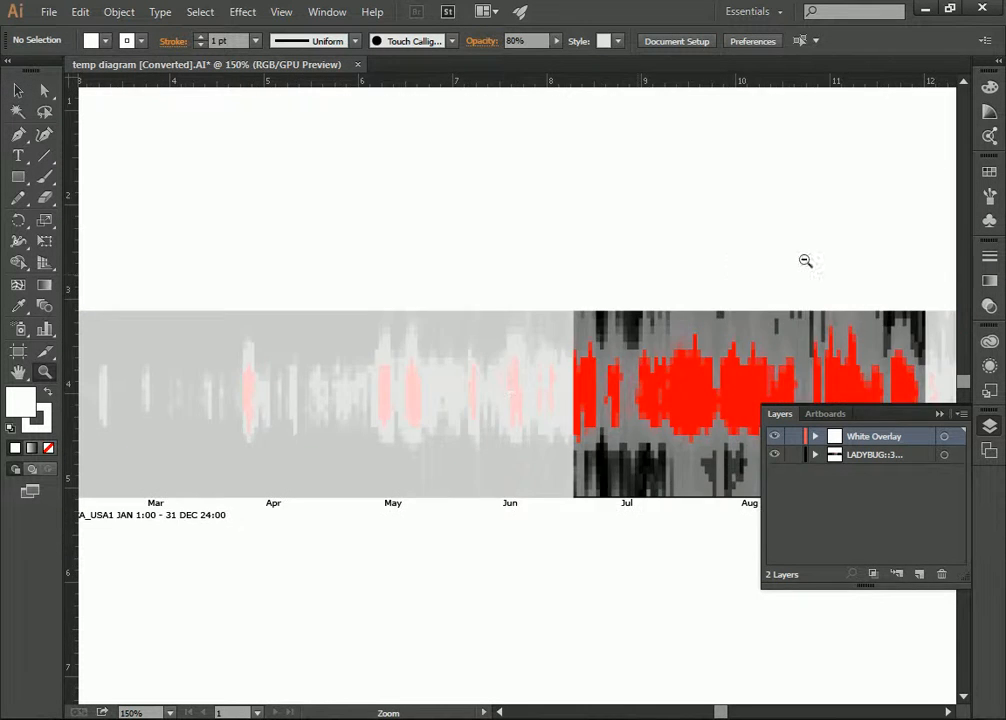
alt+click(805, 261)
alt+click(633, 287)
alt+click(382, 363)
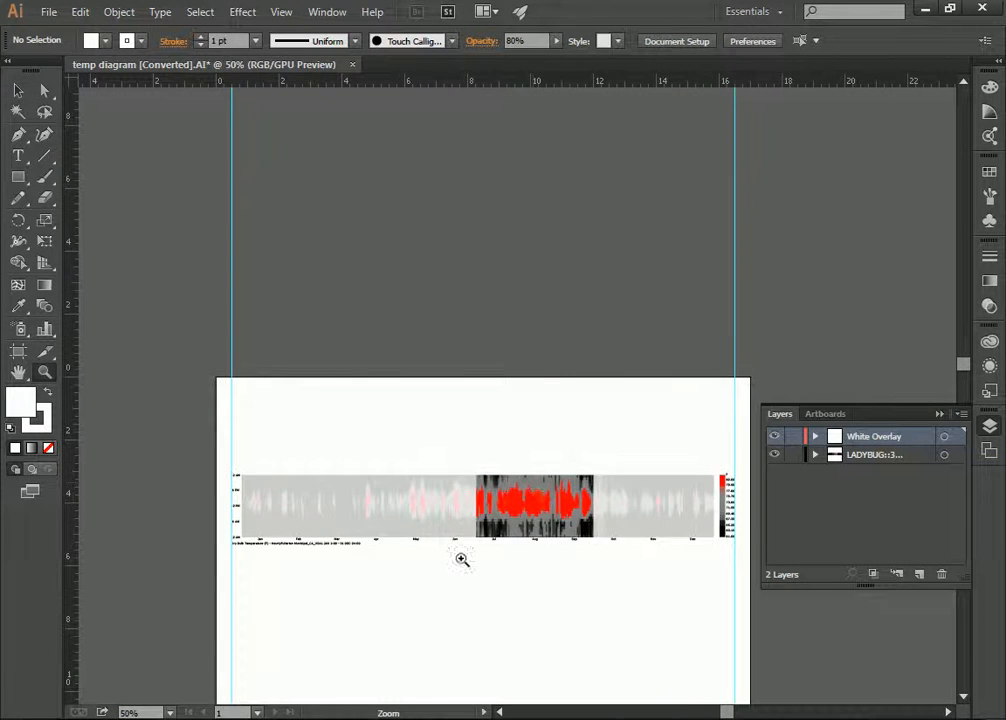
click(492, 541)
scroll(714, 380, down, 1)
scroll(680, 310, up, 1)
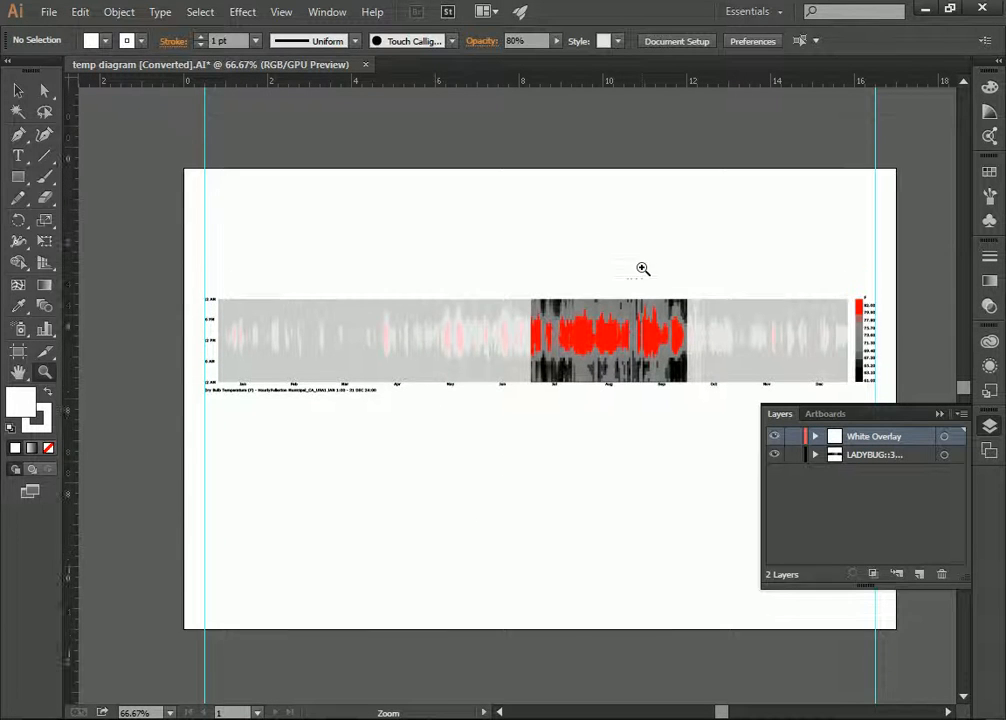
scroll(687, 328, down, 1)
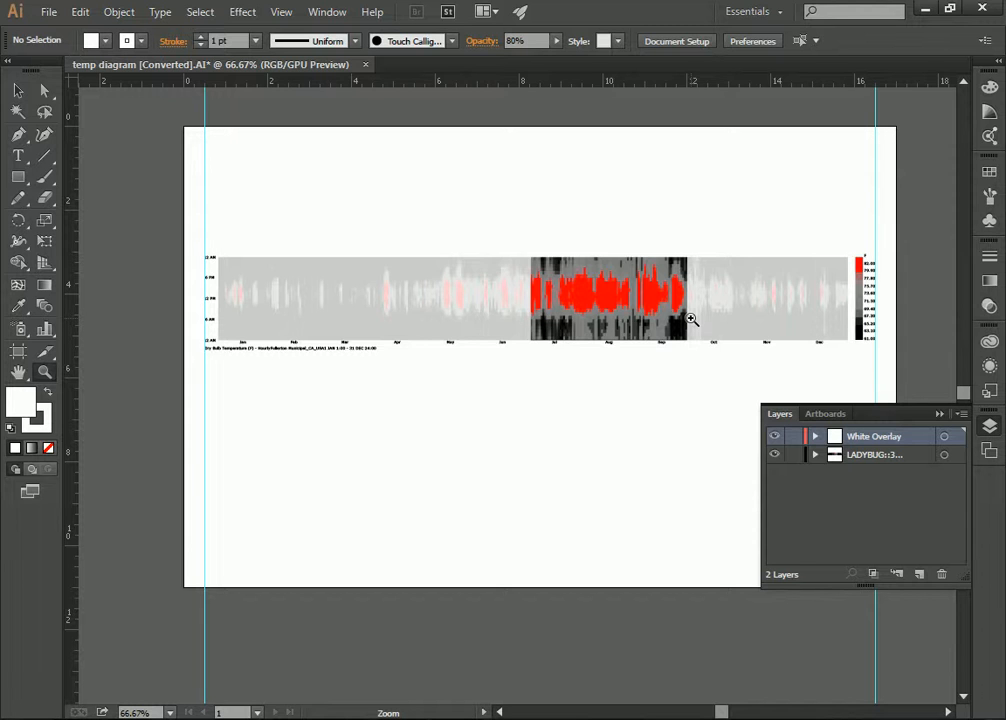
click(939, 414)
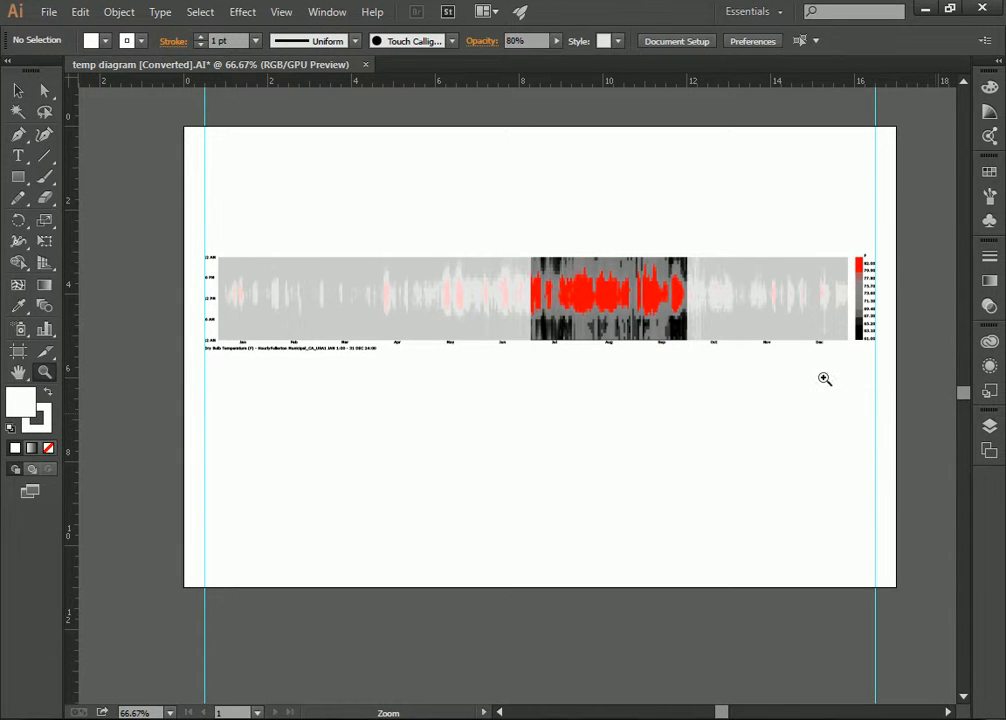